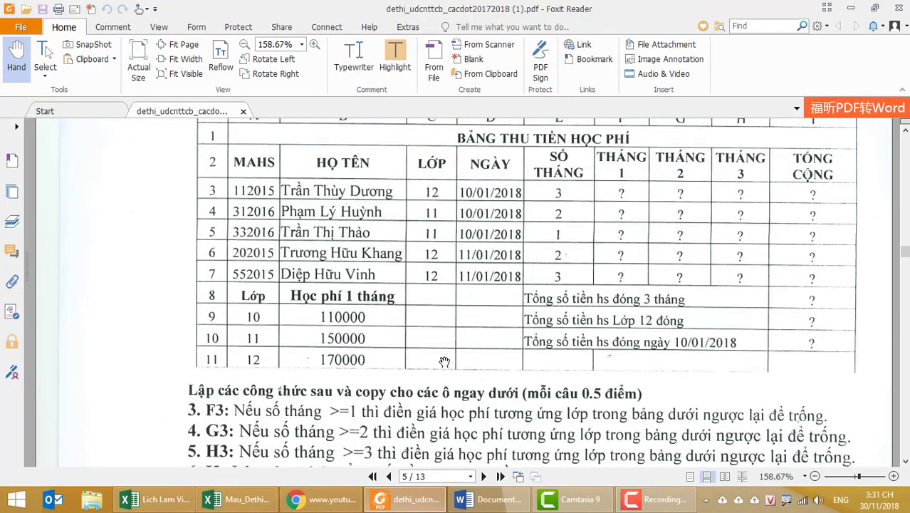
Step: Examine the tuition fee table and the formula tasks on page 5 of the exam PDF, with the ribbon collapsed for more reading room
scroll(444, 362, up, 1)
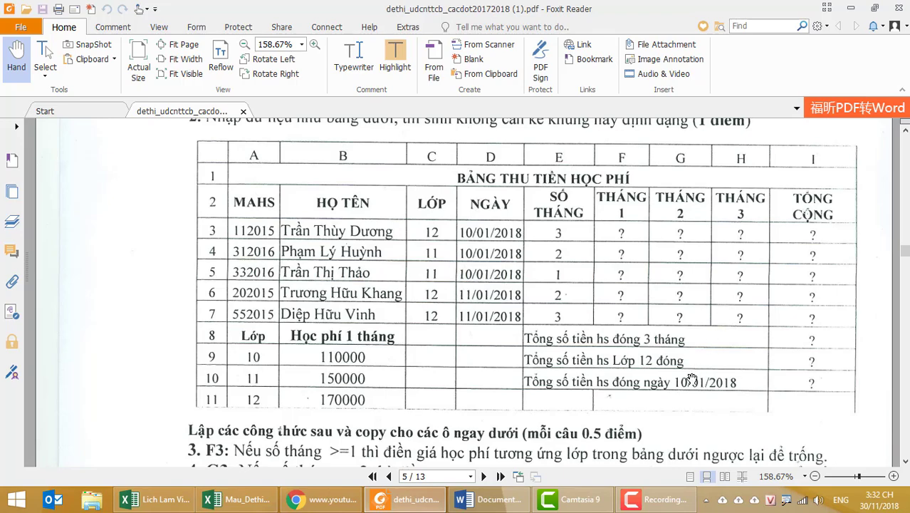
scroll(679, 410, down, 1)
scroll(679, 410, down, 2)
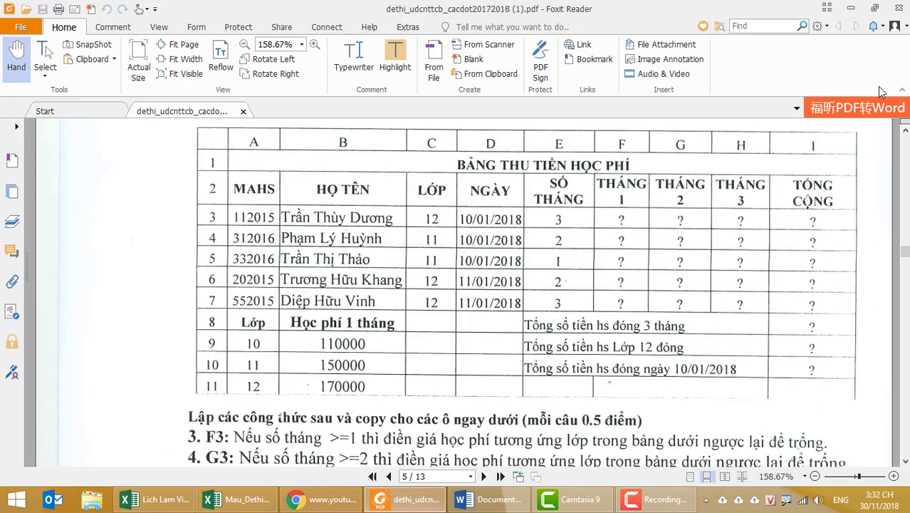
click(901, 90)
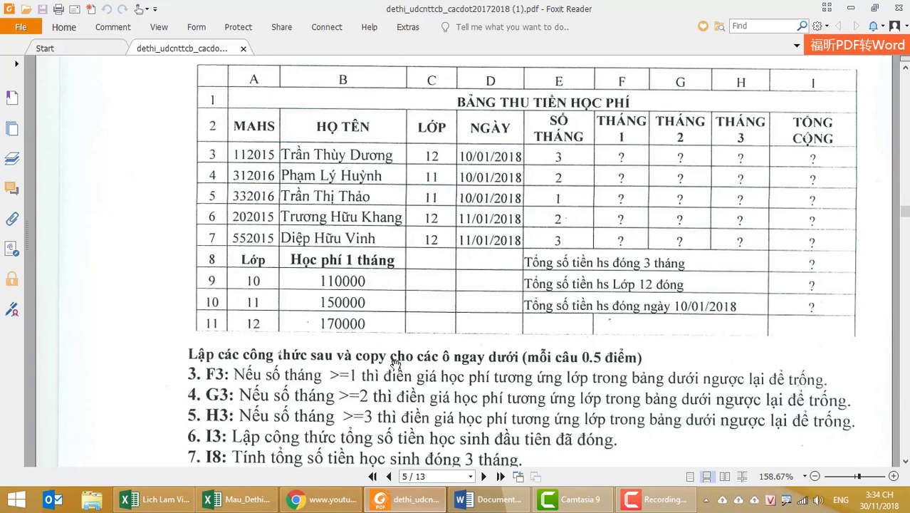
Step: Switch to the Excel workbook and start an INDEX formula in F3 of sheet Trang5 with the absolute range $B$10:$B$12 as its array
click(237, 499)
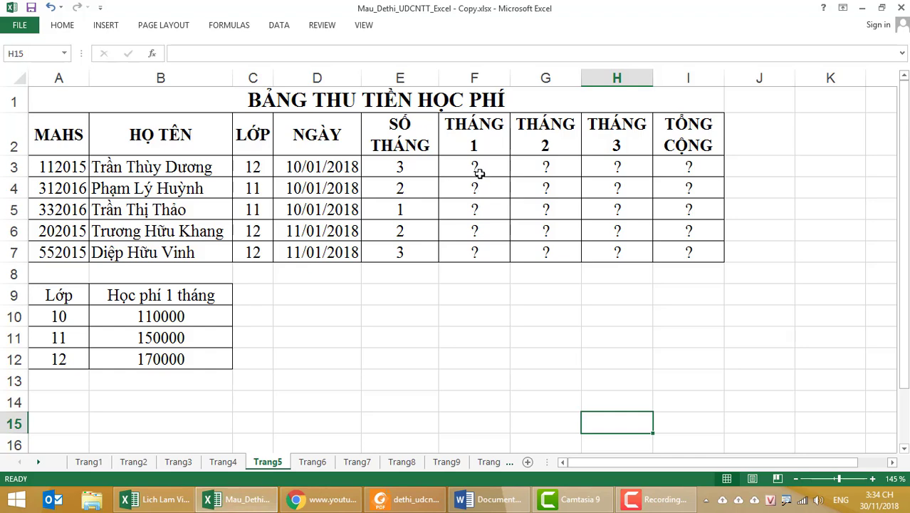
click(478, 171)
text(=)
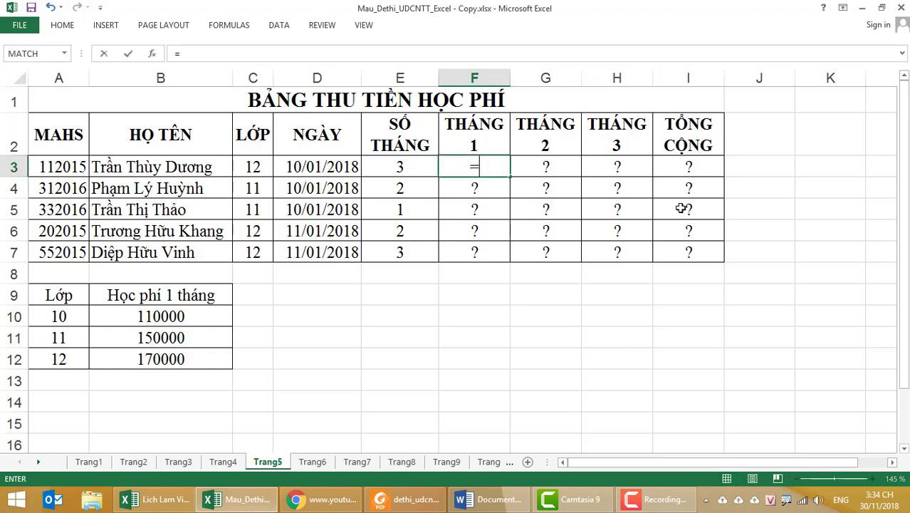
text(in)
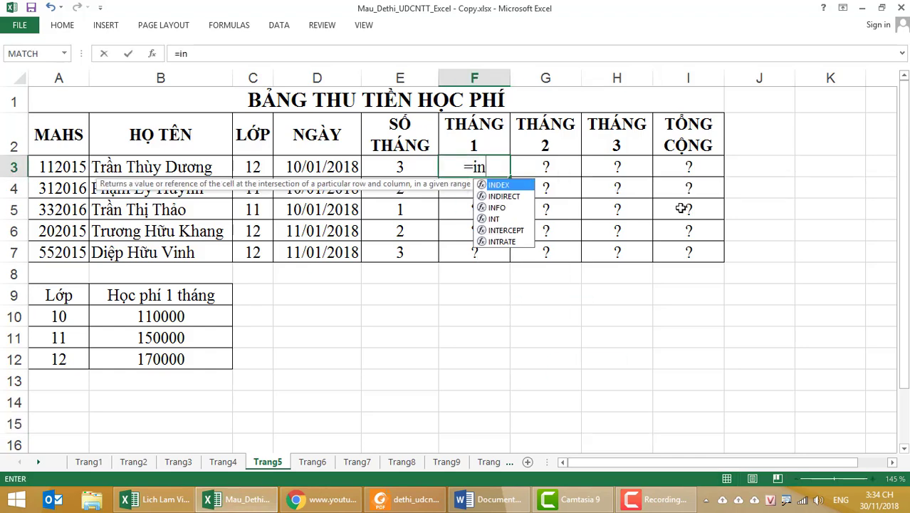
text(dex()
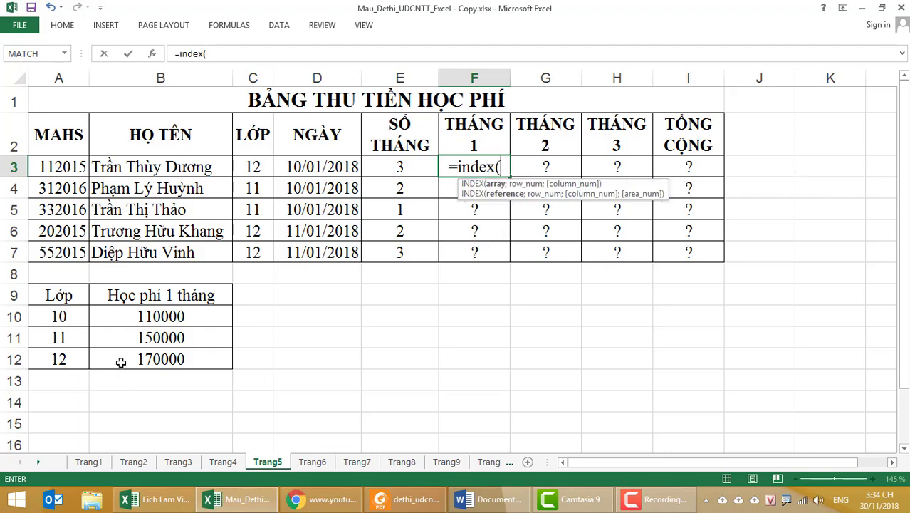
drag(124, 314, 129, 356)
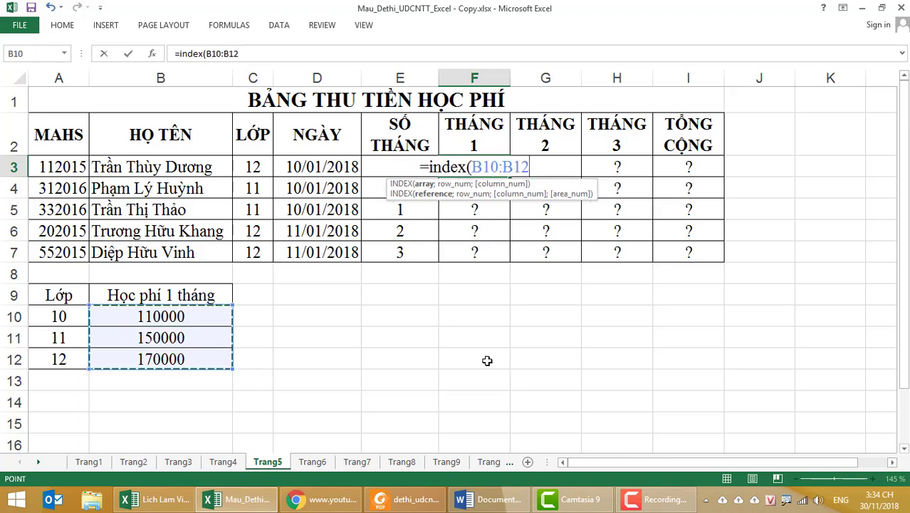
key(F4)
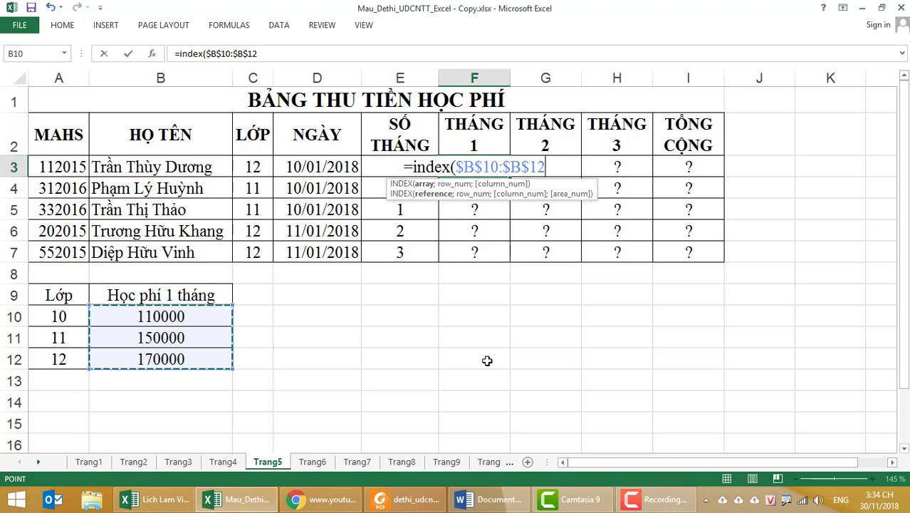
text(;)
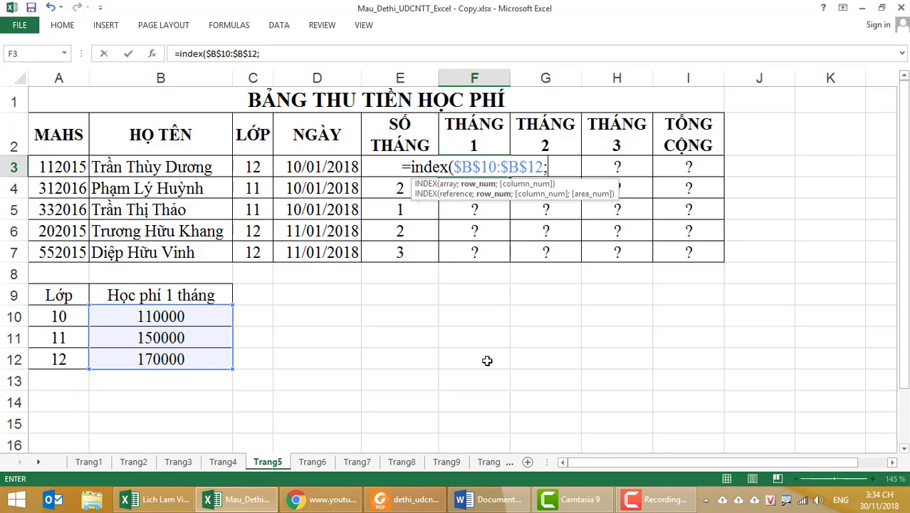
Step: Complete the F3 formula with a nested MATCH as row number, looking up C3 in $A$10:$A$12 with match type 0
text(m)
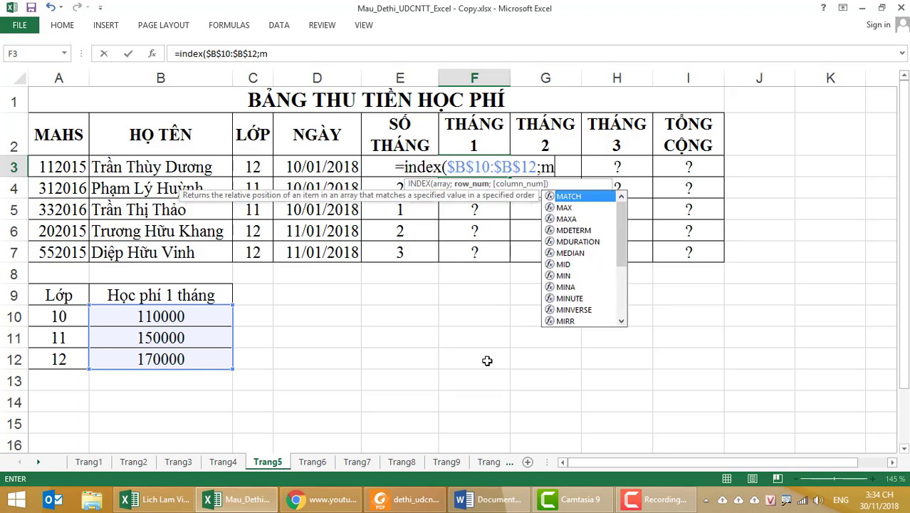
double_click(577, 195)
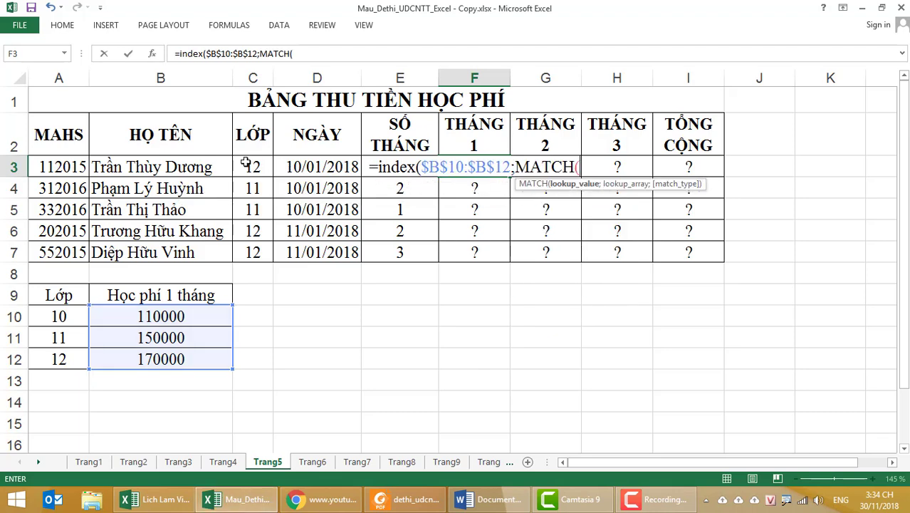
click(245, 163)
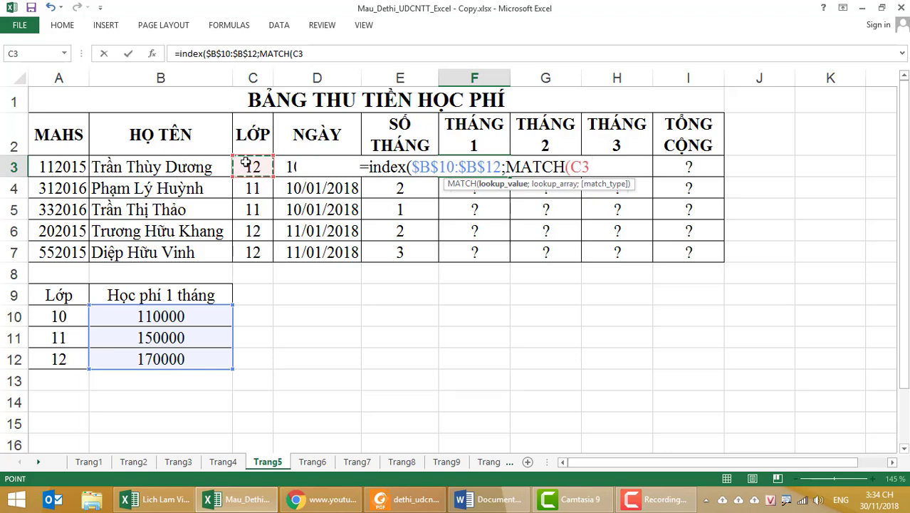
text(;)
drag(61, 316, 62, 359)
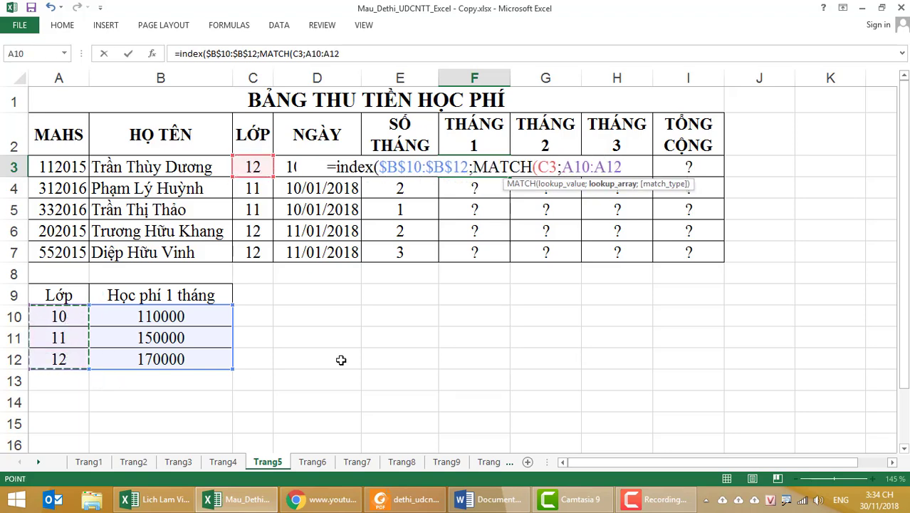
key(F4)
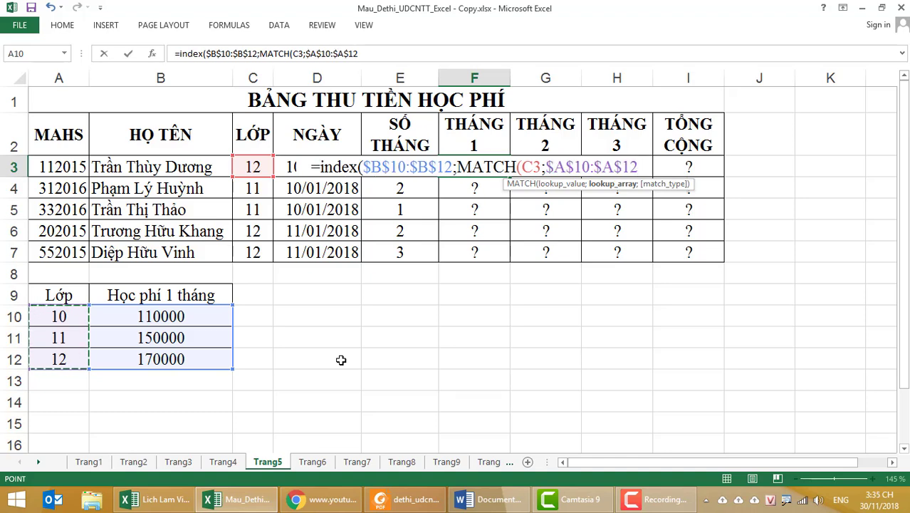
text(;0)
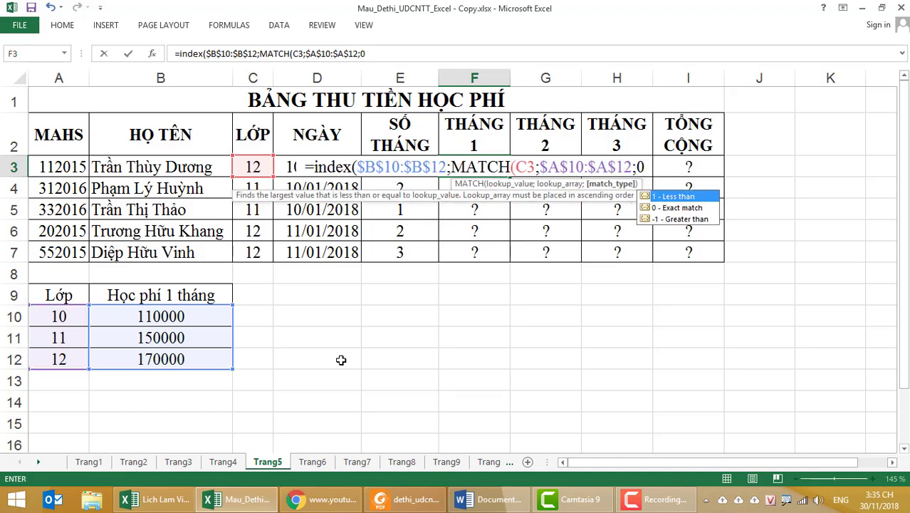
text()))
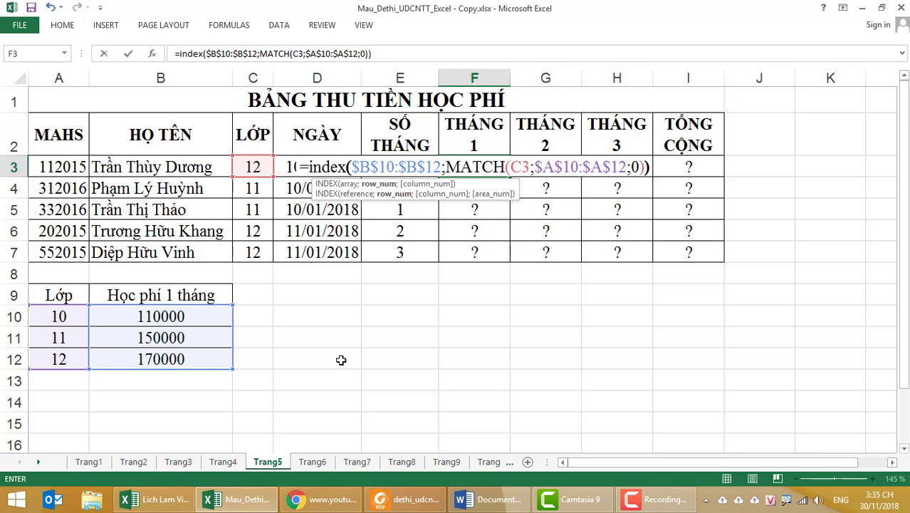
text())
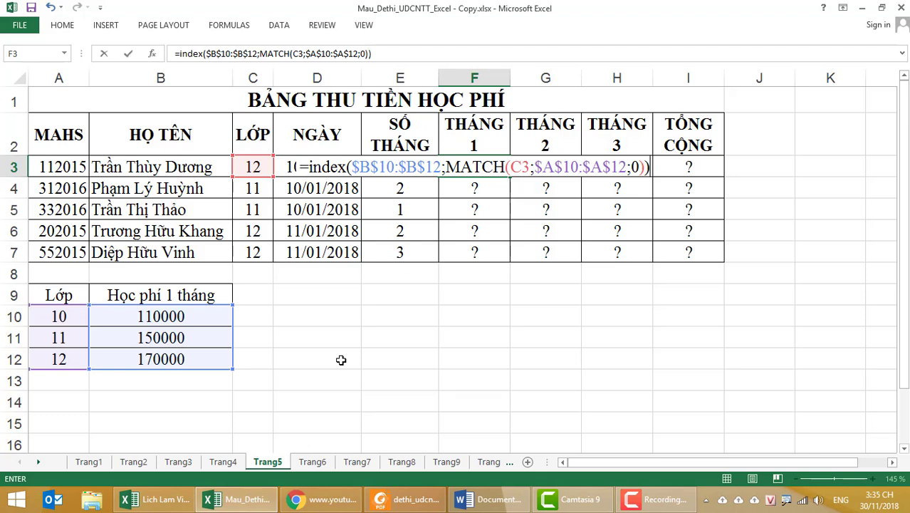
key(Return)
Step: Copy the INDEX and MATCH formula from F3 down through F7
click(501, 169)
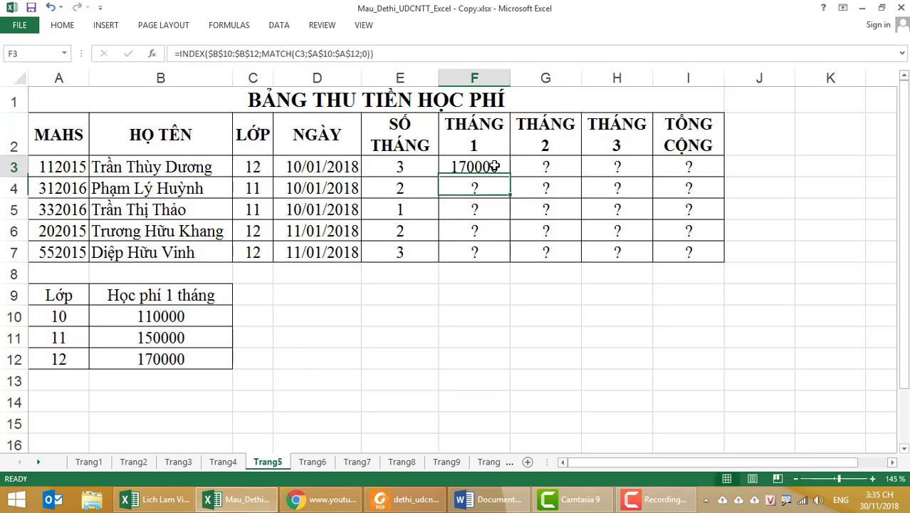
drag(509, 178, 509, 264)
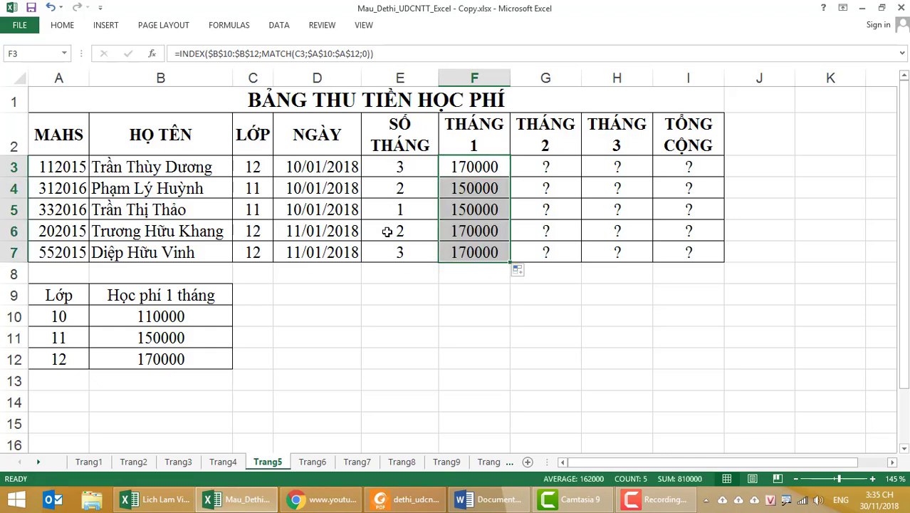
click(478, 170)
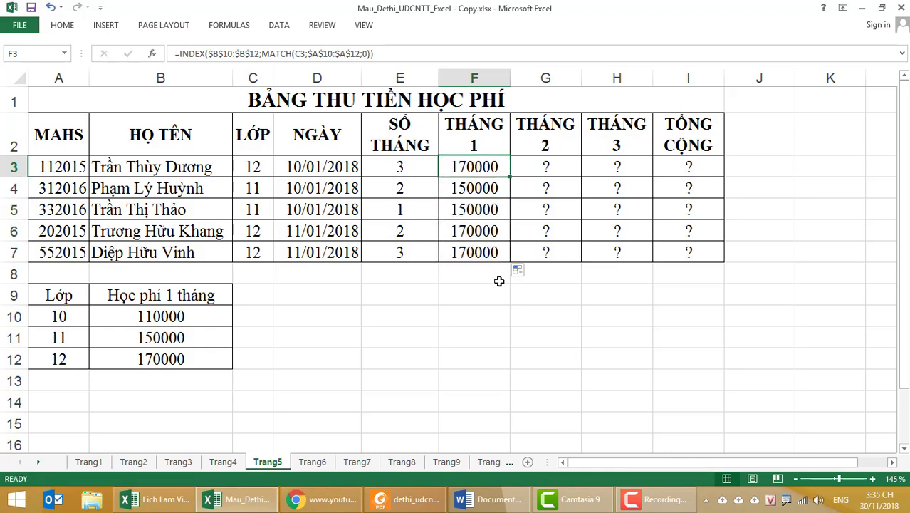
click(541, 168)
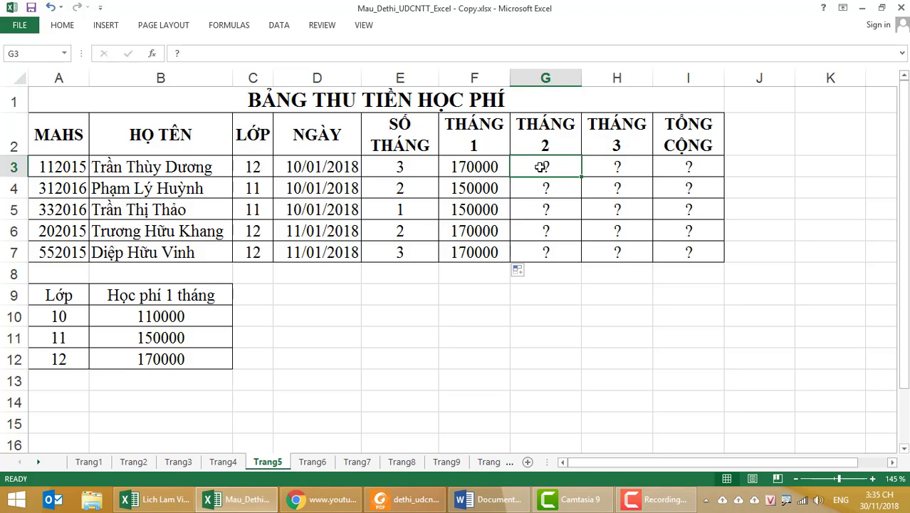
key(Left)
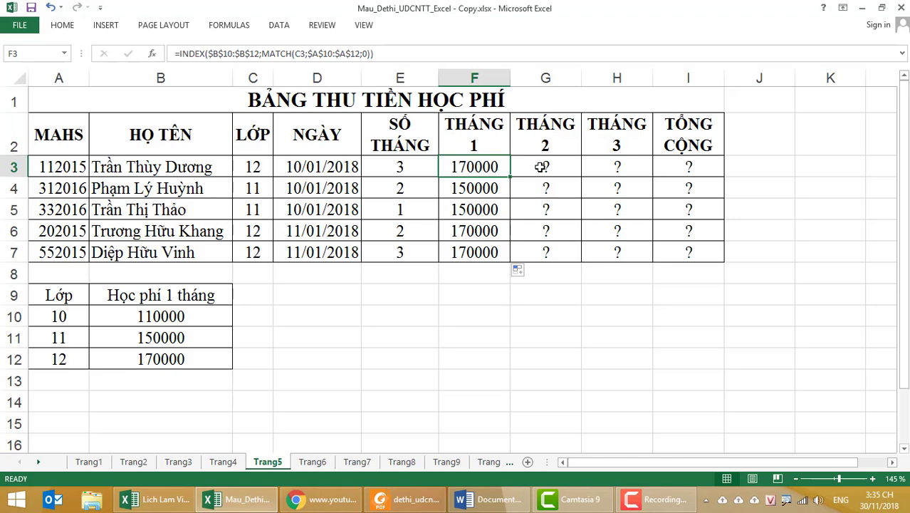
click(541, 166)
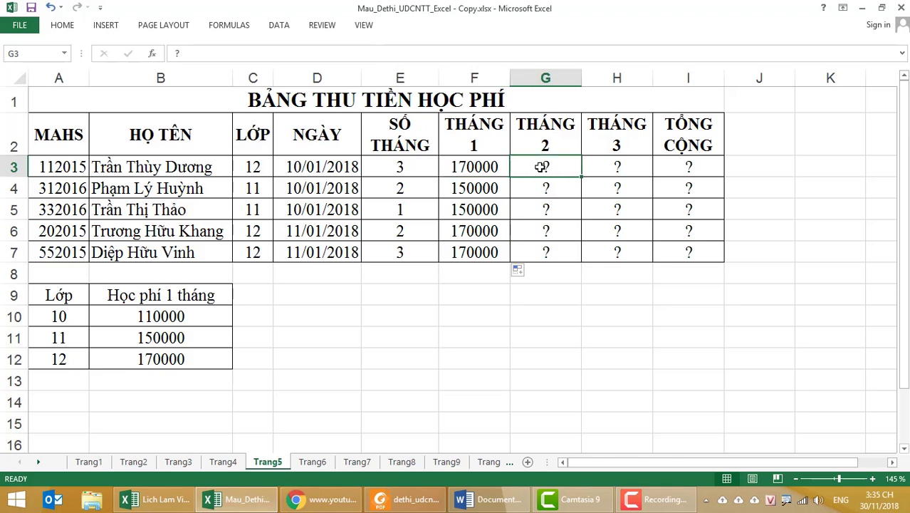
Step: Insert an IF with the condition E3>=1 before the INDEX part of the F3 formula, making INDEX its true value
key(Left)
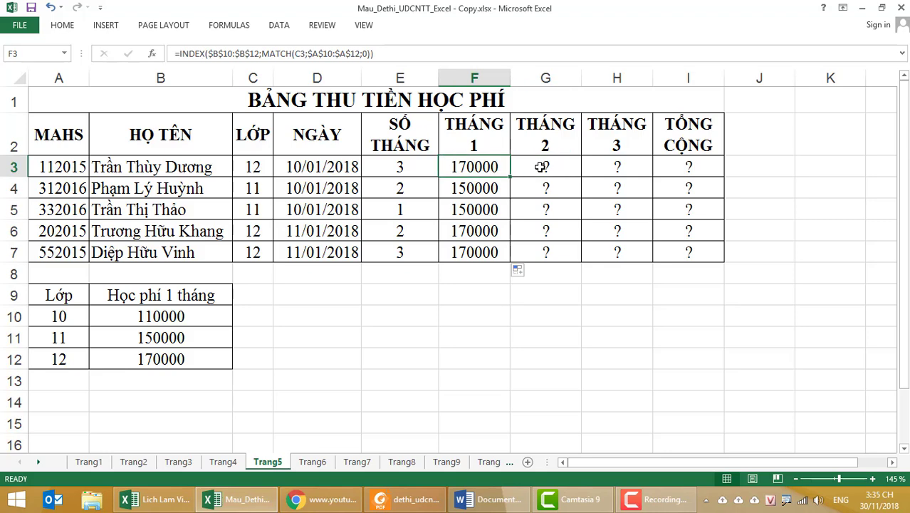
click(177, 53)
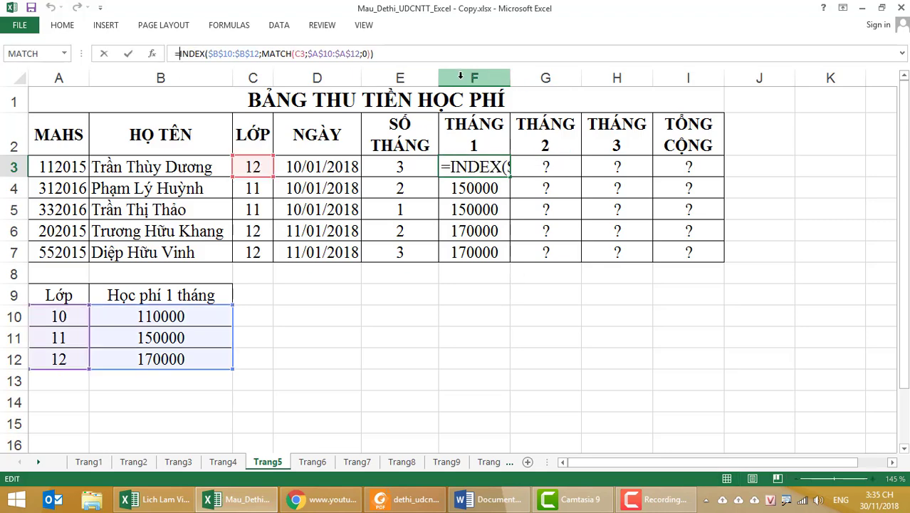
text(if)
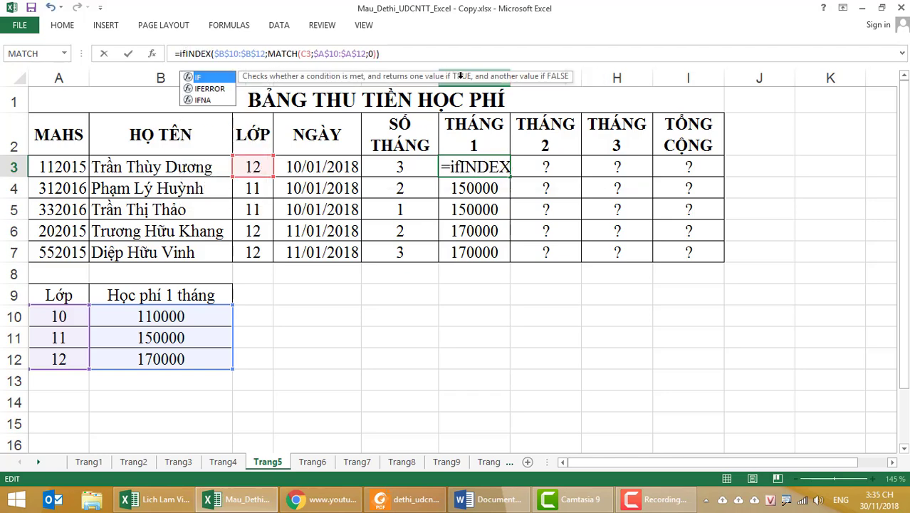
text(()
click(391, 168)
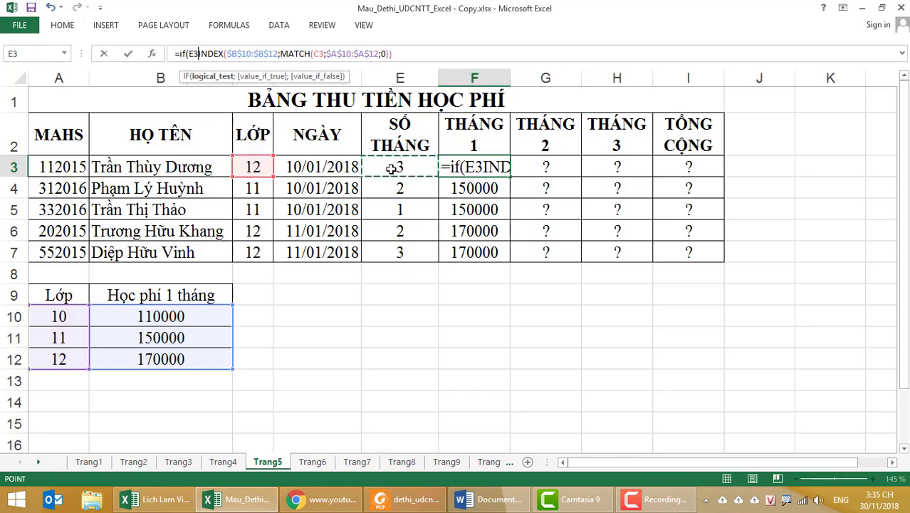
text(>=1)
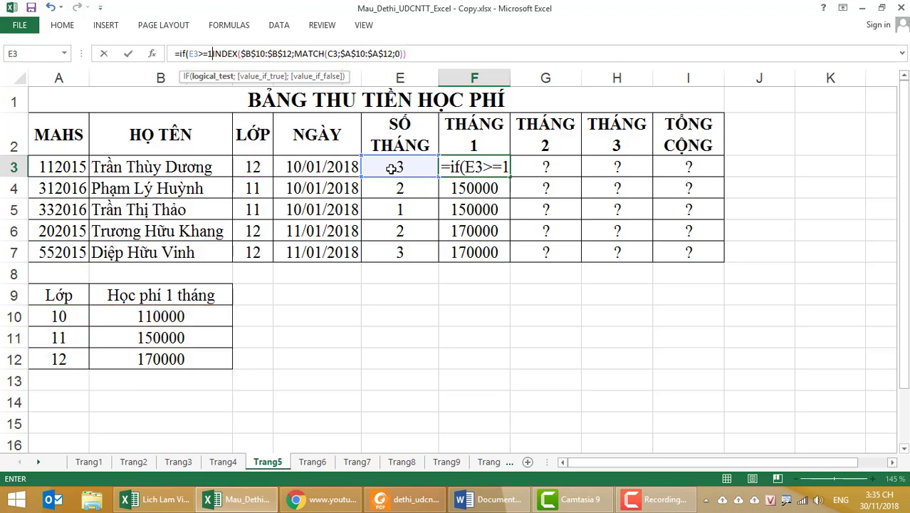
text(;)
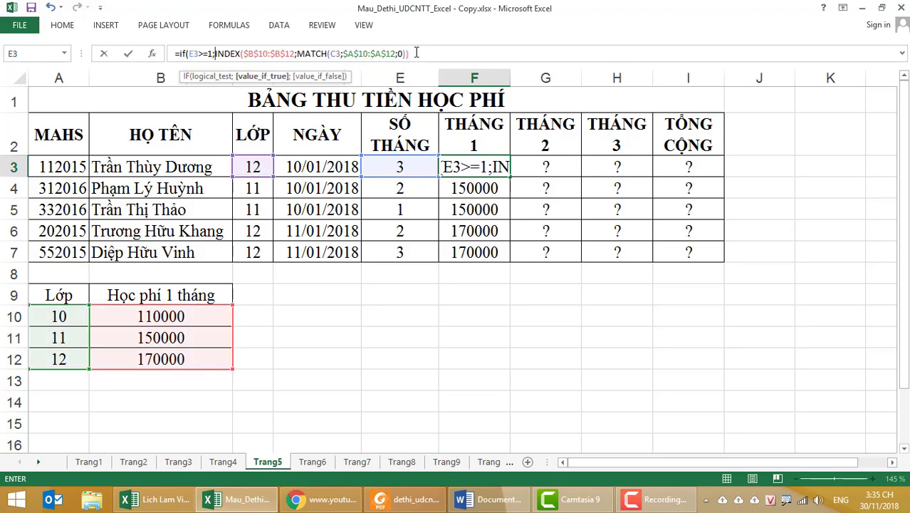
Step: Close the IF in F3 with empty text "" as the false value and copy the formula down through F7
click(725, 60)
text(;)
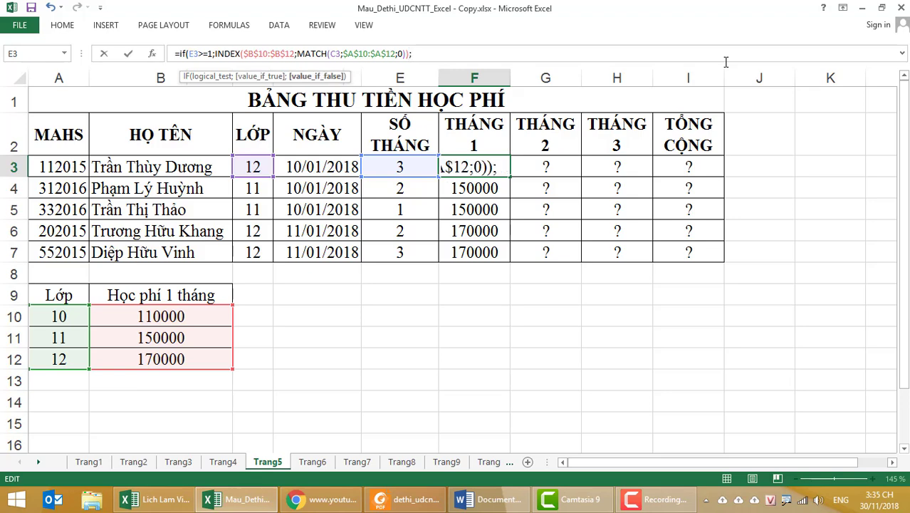
text(""))
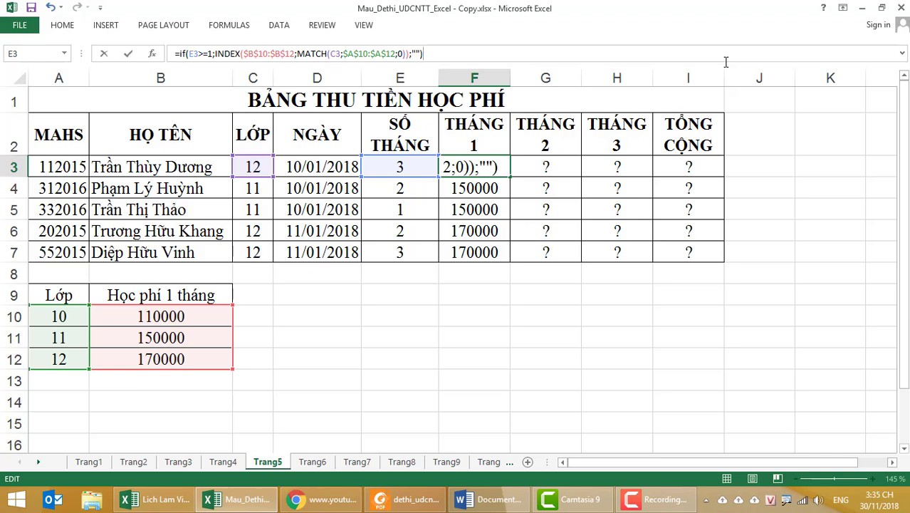
key(Return)
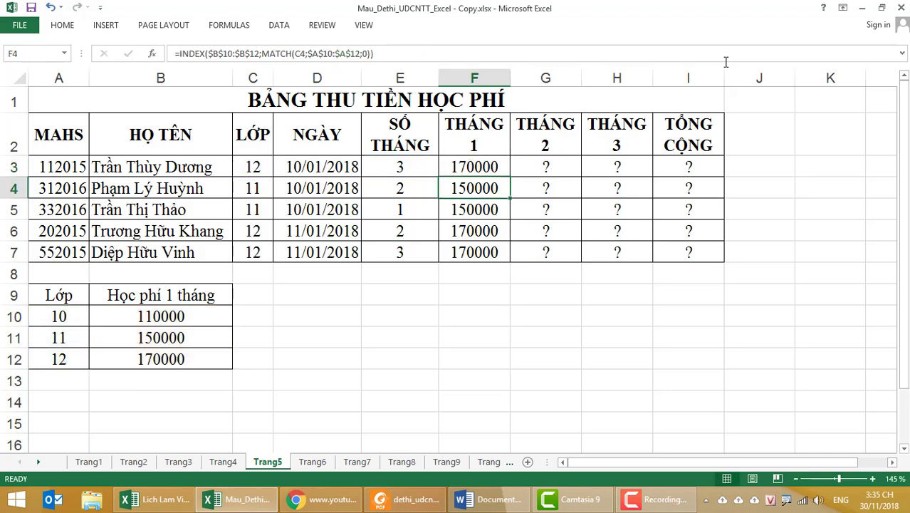
click(474, 165)
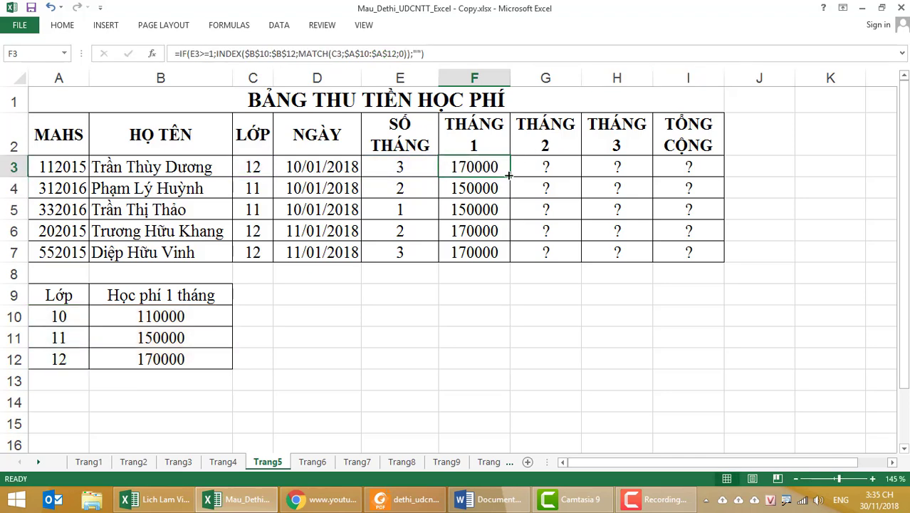
drag(507, 177, 514, 259)
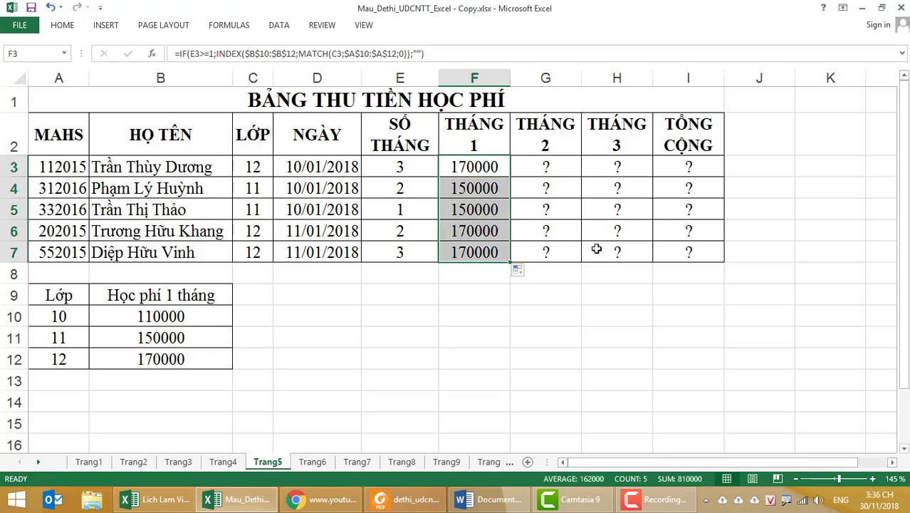
Step: Start an IF formula in G3 under Tháng 2 with the condition E3>=2
click(566, 158)
text(=)
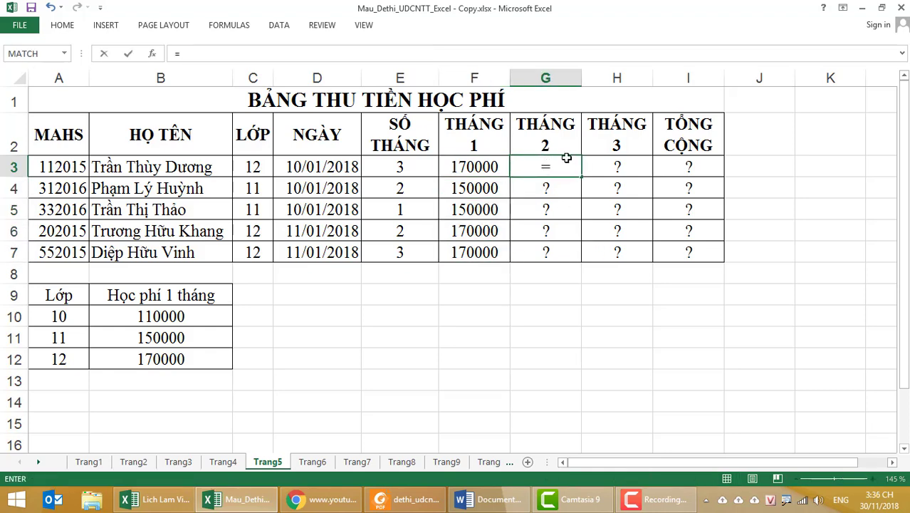
text(if()
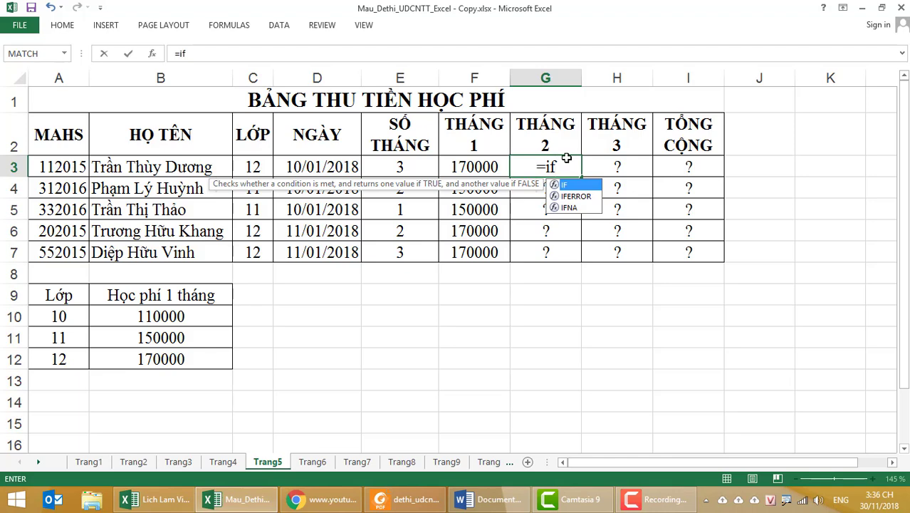
click(387, 165)
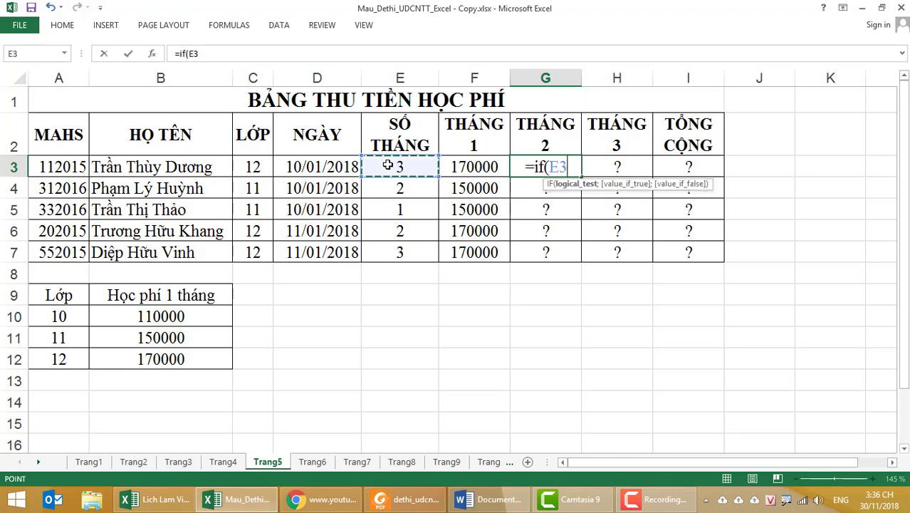
text(>=)
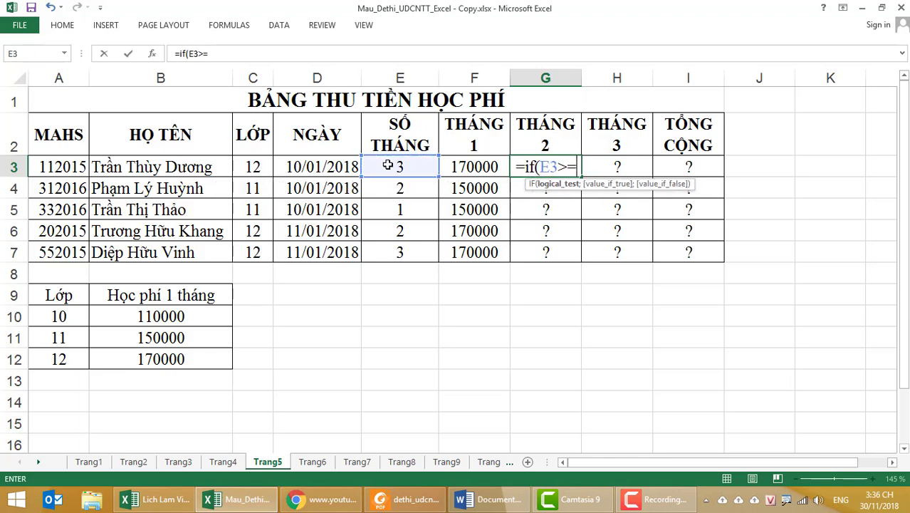
text(2;)
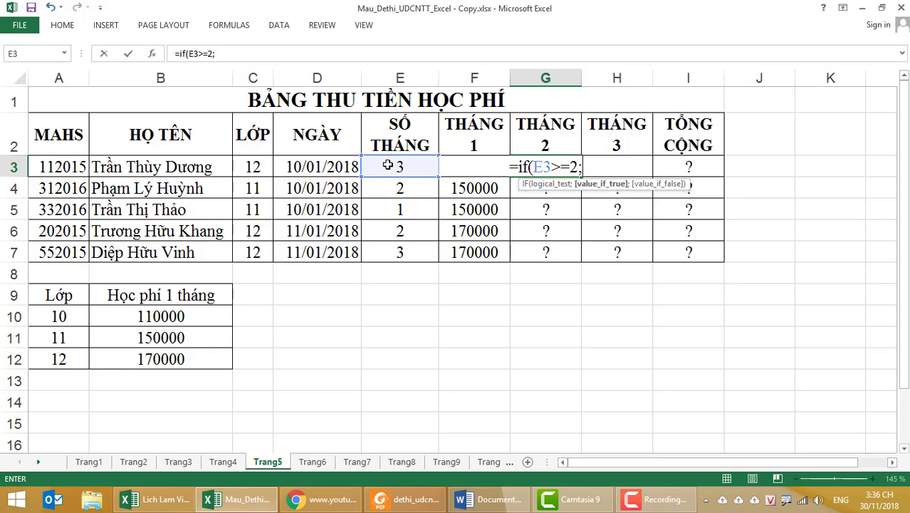
Step: Add HLOOKUP as the IF's true value in G3, looking up C3 in the absolute range $A$10:$B$12
text(hl)
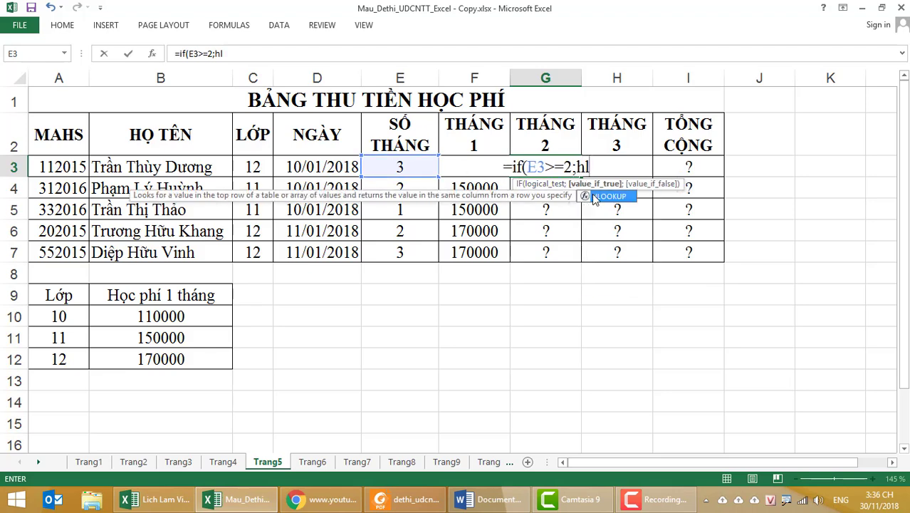
double_click(610, 197)
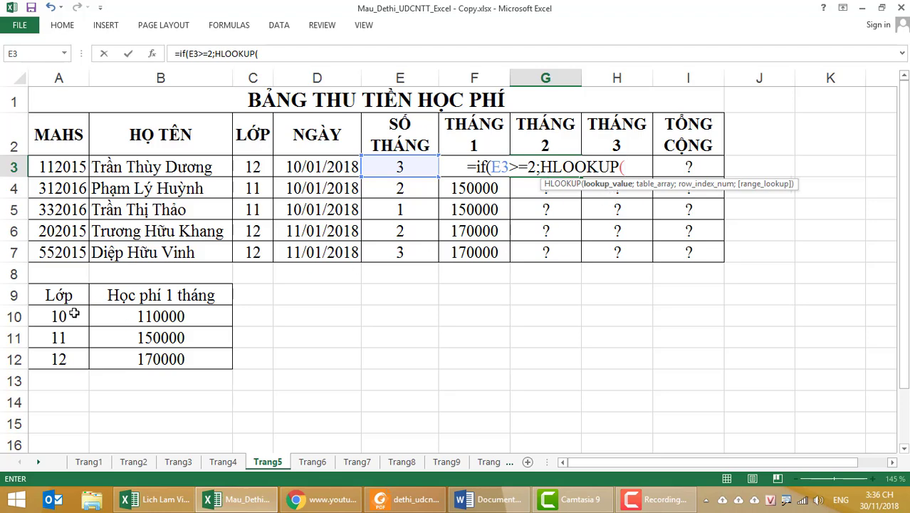
click(253, 166)
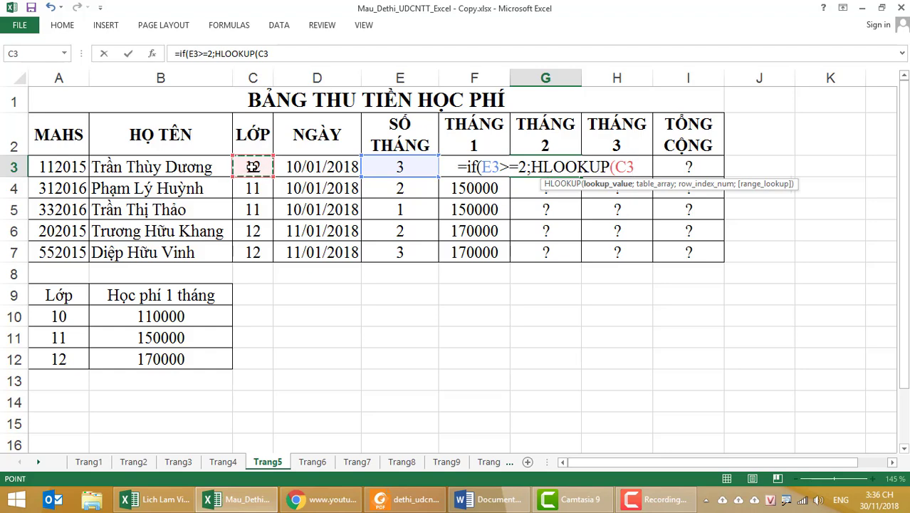
text(;)
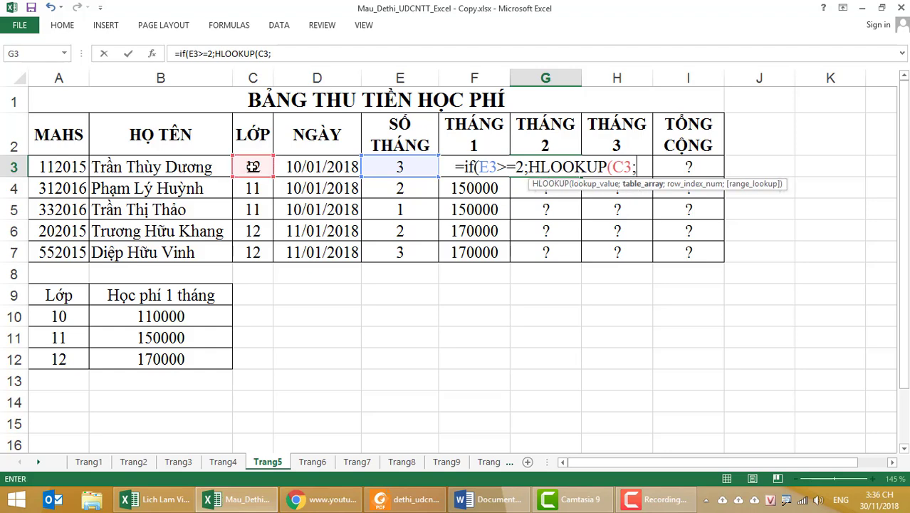
click(79, 321)
drag(105, 321, 172, 359)
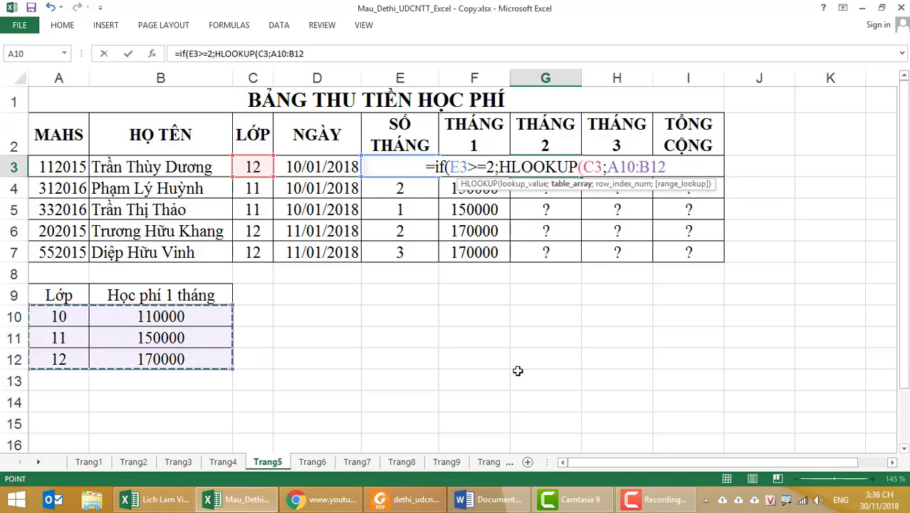
key(F4)
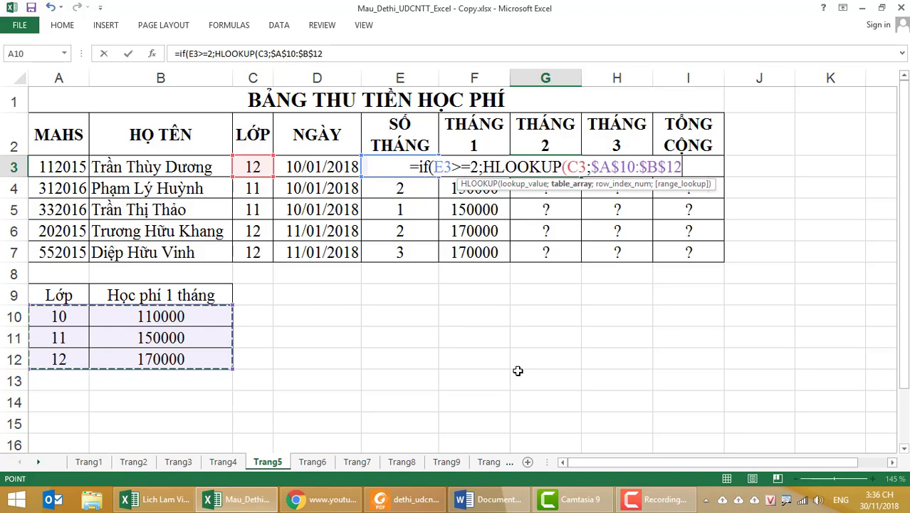
text(;)
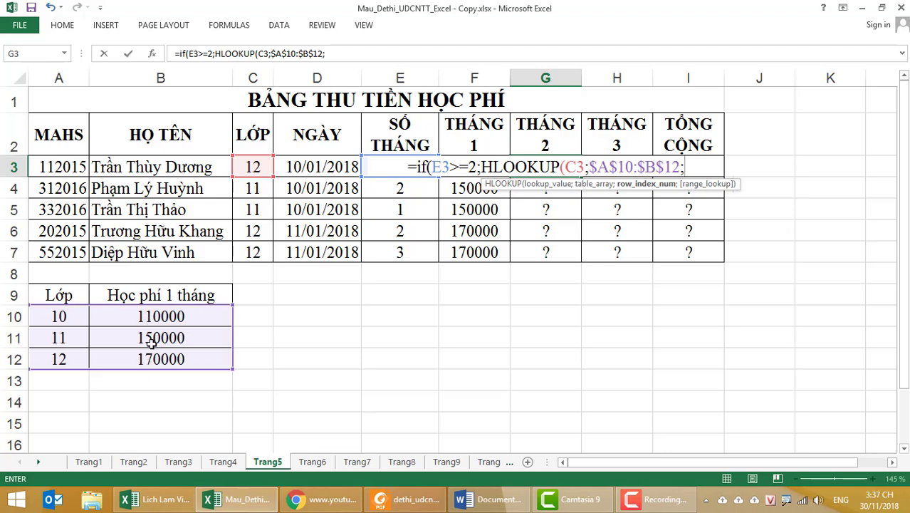
Step: Complete the G3 formula with row index 2, range lookup 0 and empty text "" as the IF's false value
text(2)
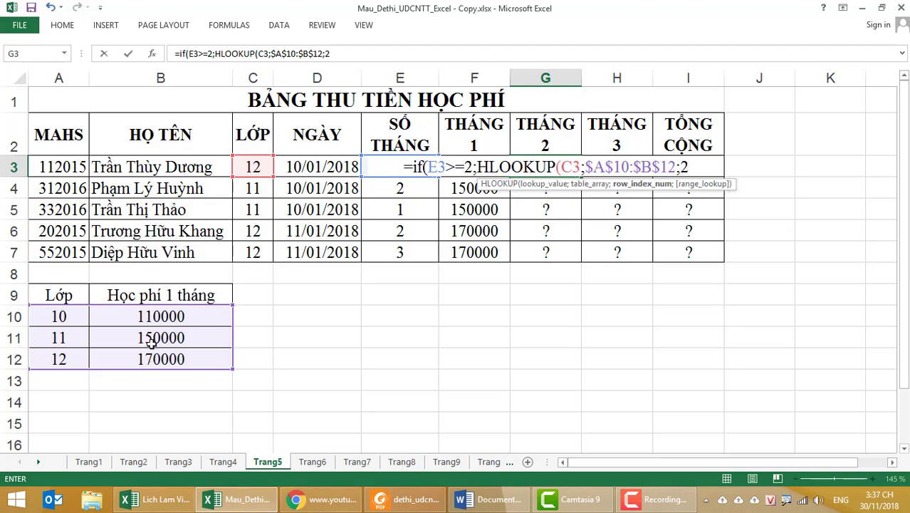
text(;0)
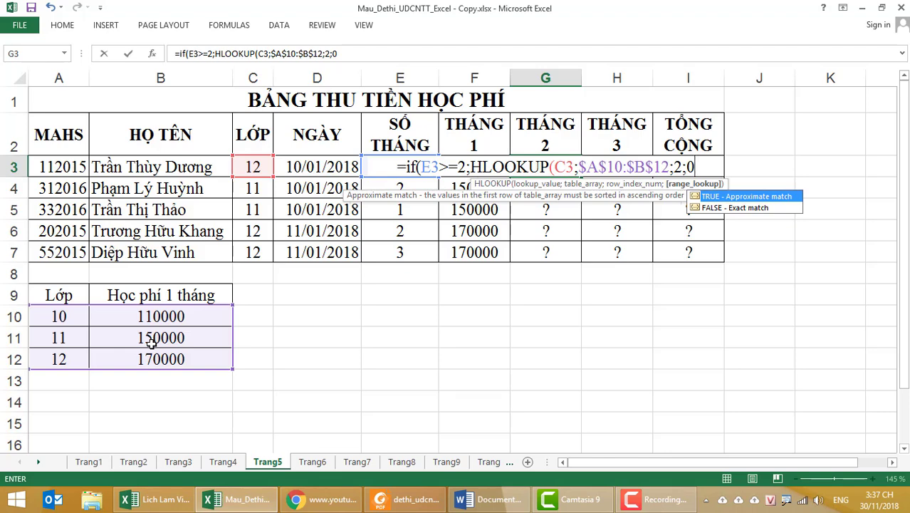
text())
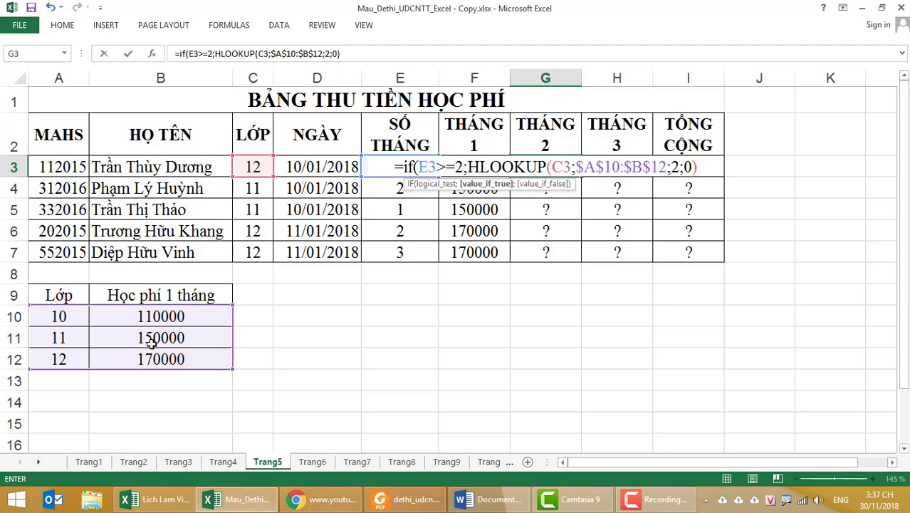
text(;)
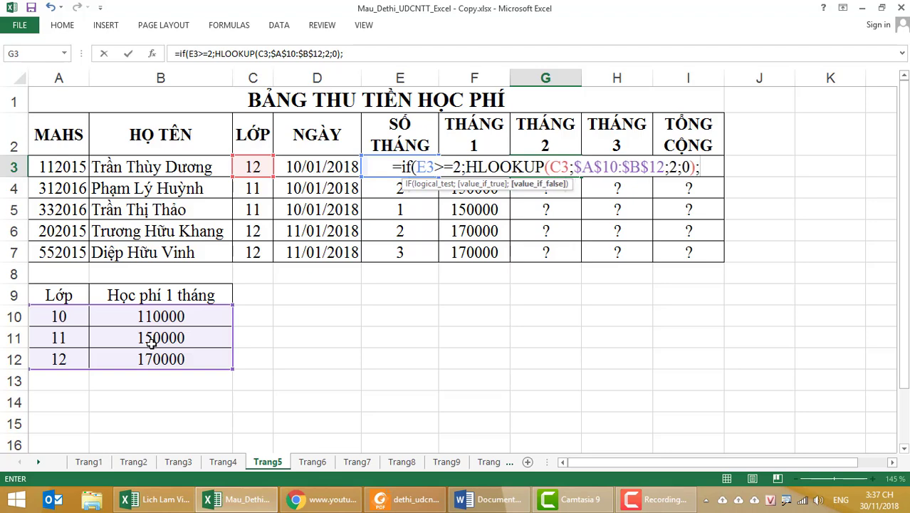
text("")
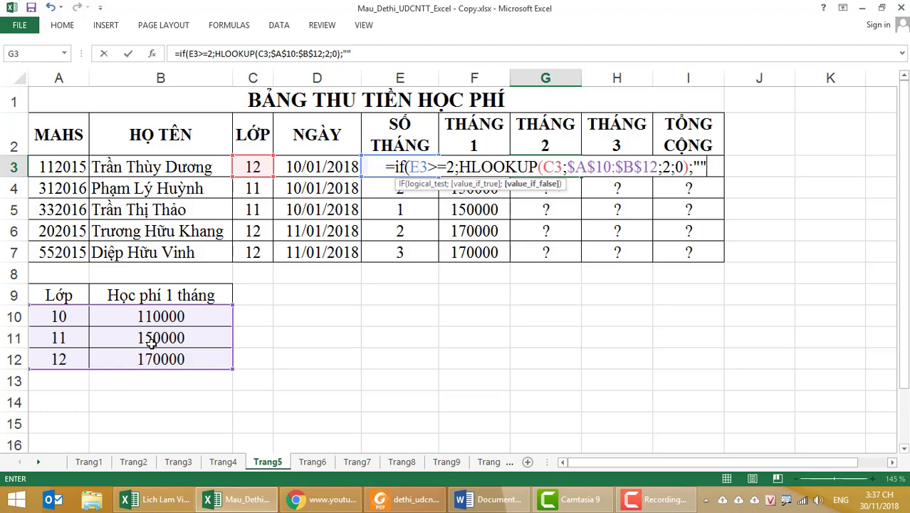
text())
key(Return)
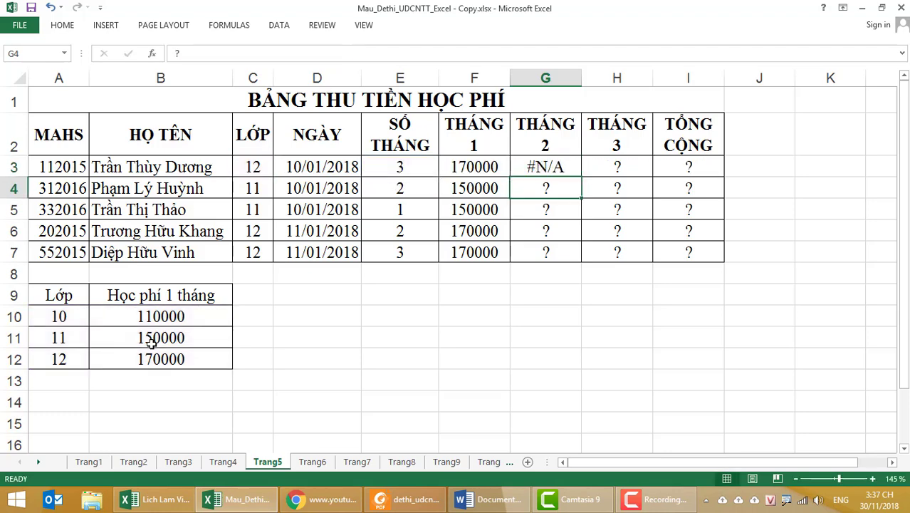
Step: Copy the HLOOKUP part of the G3 formula and enter it as a separate formula in J3
click(533, 167)
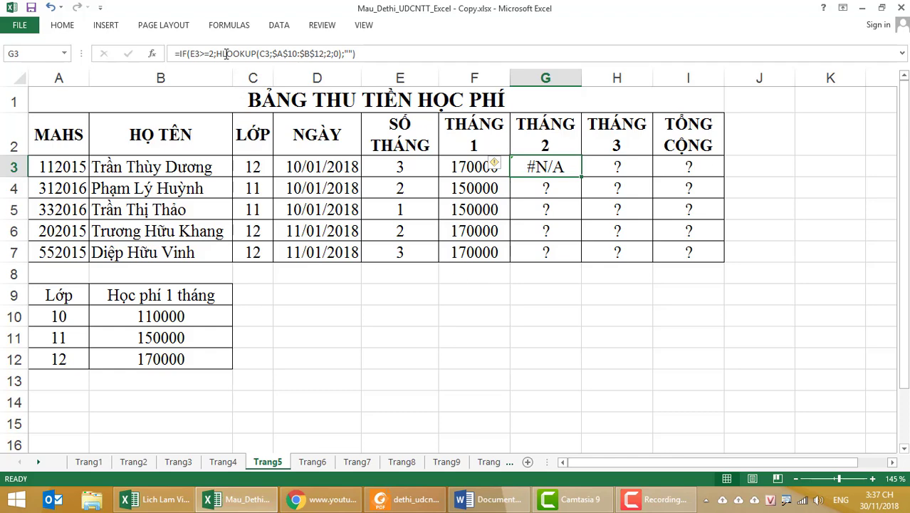
drag(216, 52, 342, 54)
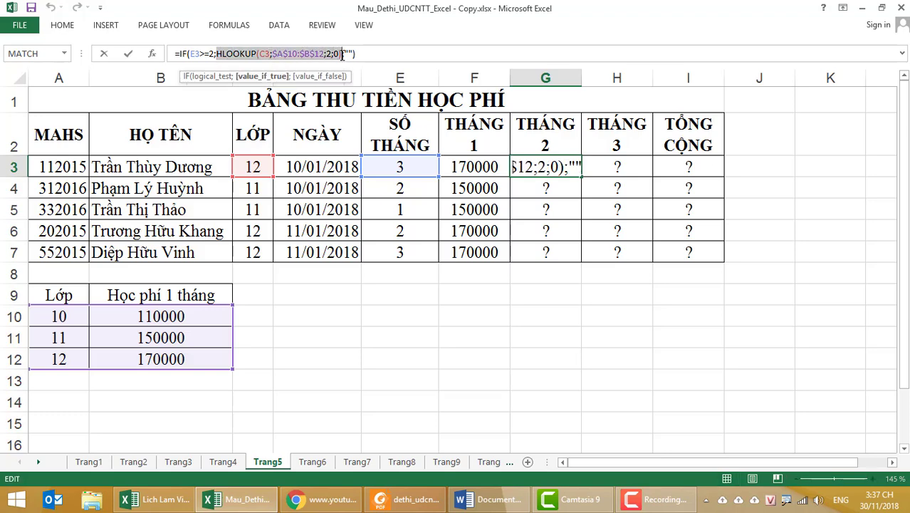
key(ctrl+Return)
click(780, 167)
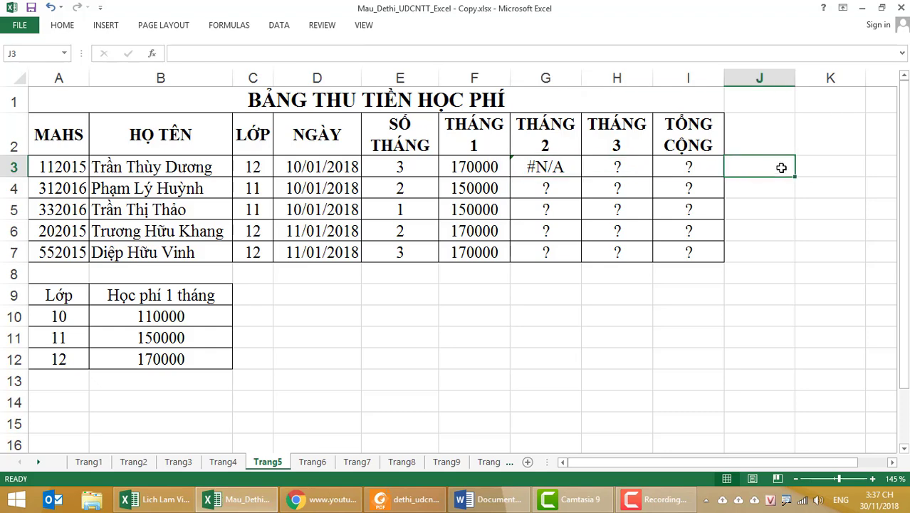
text(=)
key(ctrl+v)
key(Return)
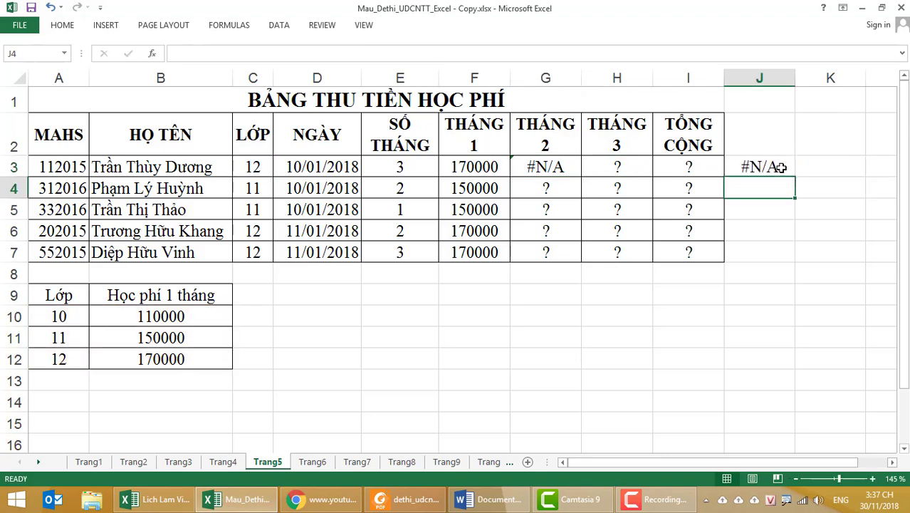
Step: Check the arguments of the J3 formula and replace its HLOOKUP function with VLOOKUP
click(780, 167)
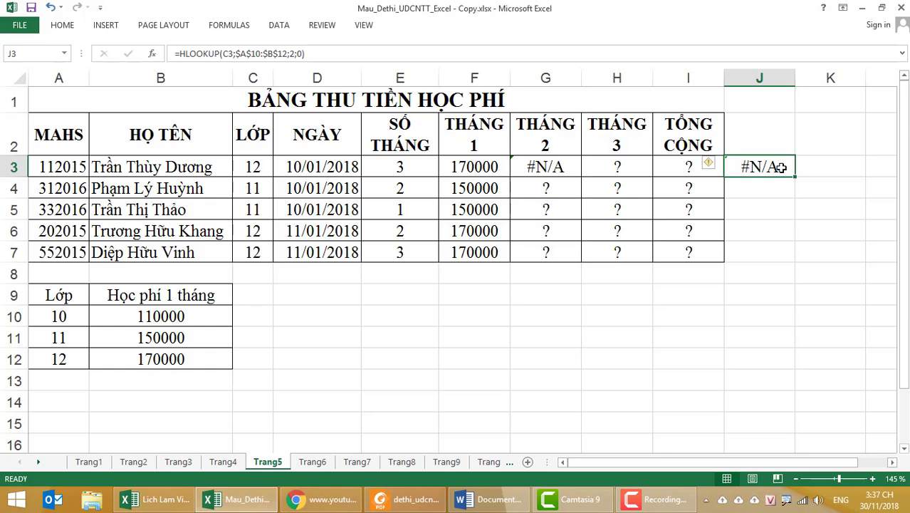
double_click(781, 168)
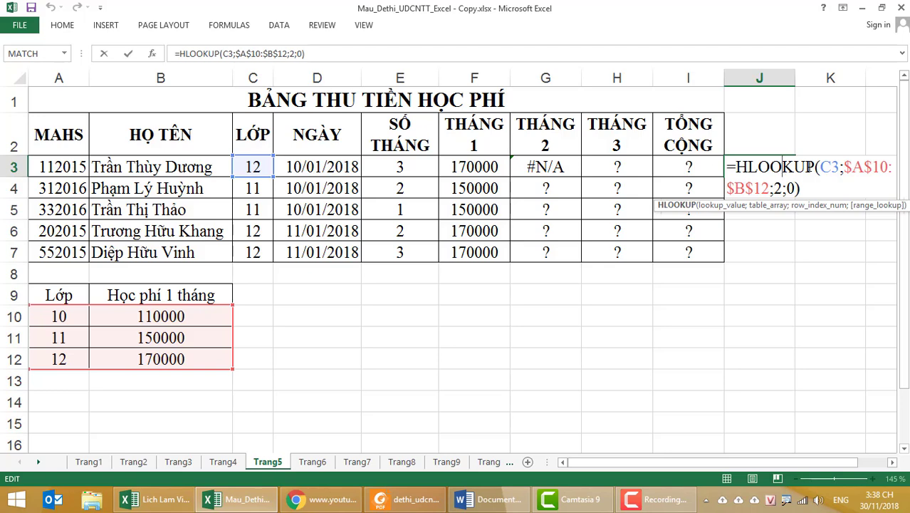
click(827, 167)
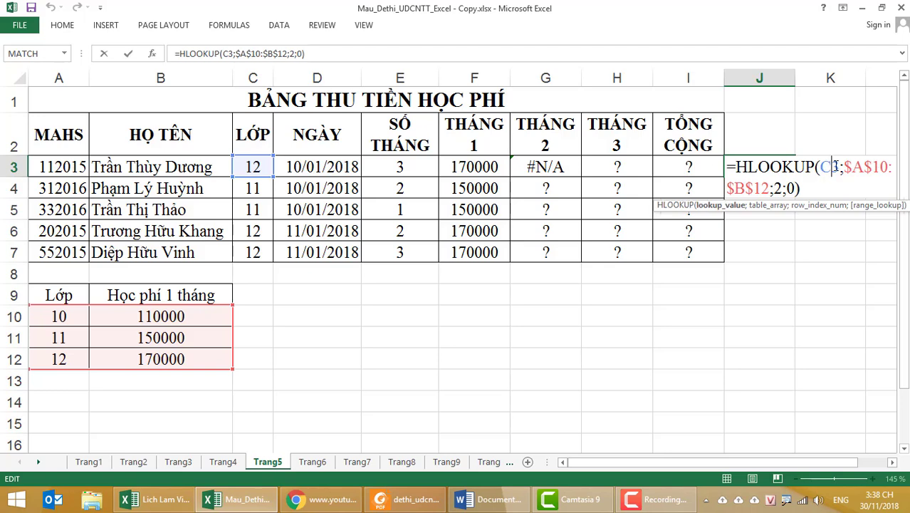
click(849, 166)
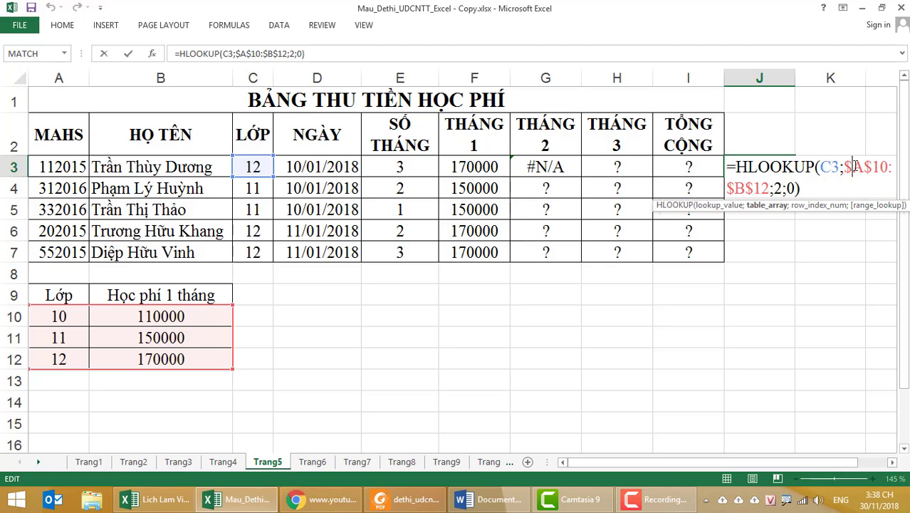
click(775, 188)
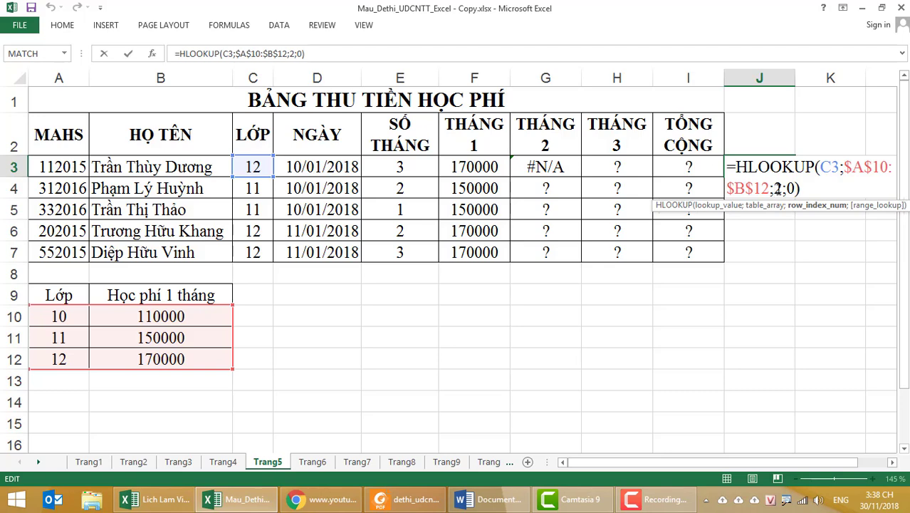
click(747, 165)
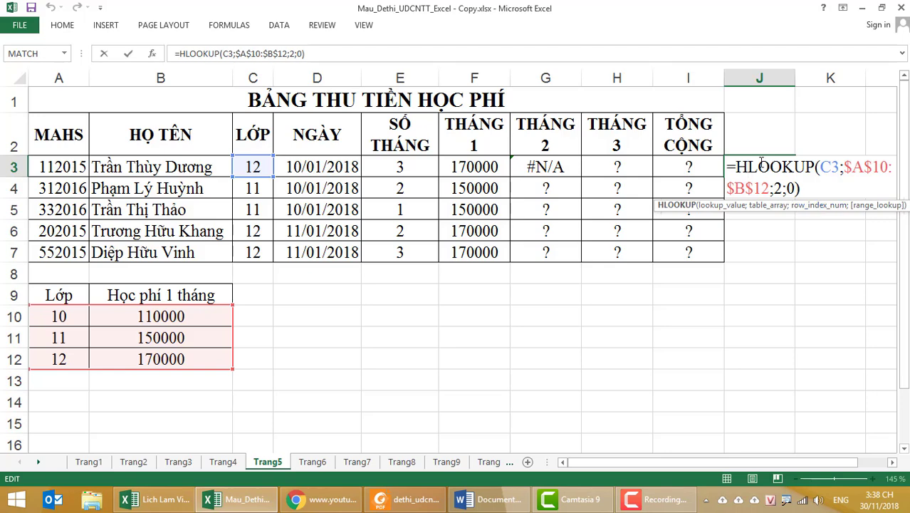
key(BackSpace)
text(v)
key(Return)
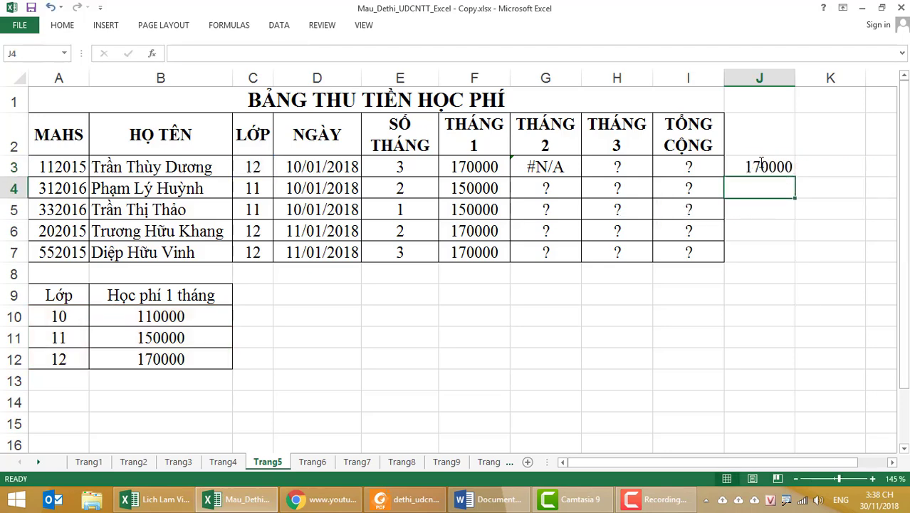
Step: Copy the VLOOKUP formula from J3 down through J7
click(760, 163)
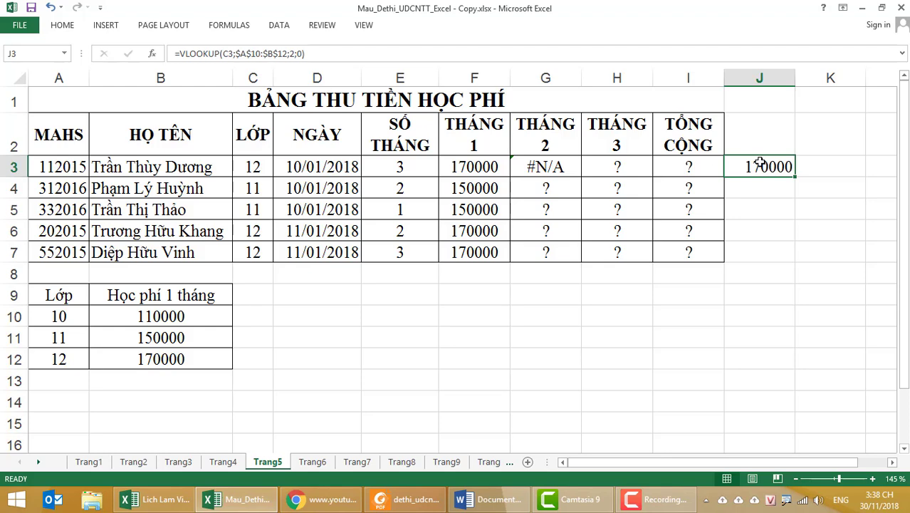
drag(793, 177, 791, 262)
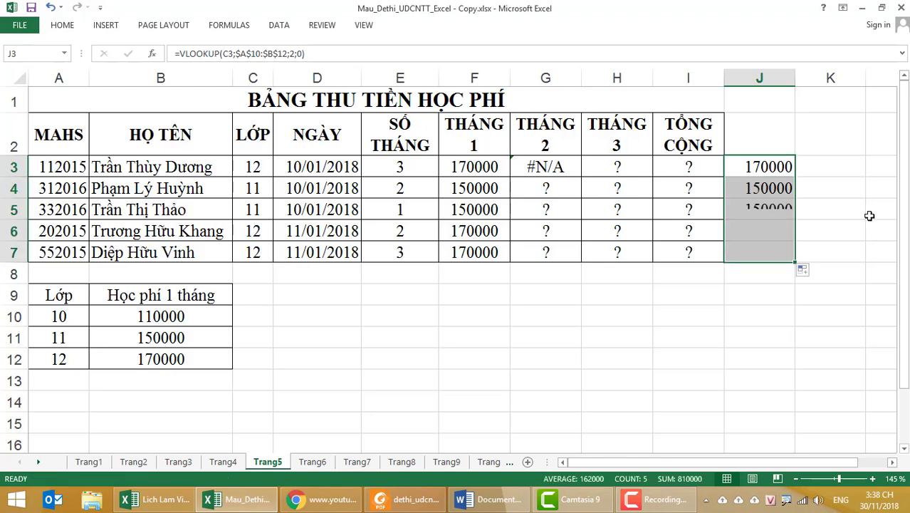
click(777, 164)
Step: Replace HLOOKUP with VLOOKUP in the G3 formula and copy it down through G7
click(553, 177)
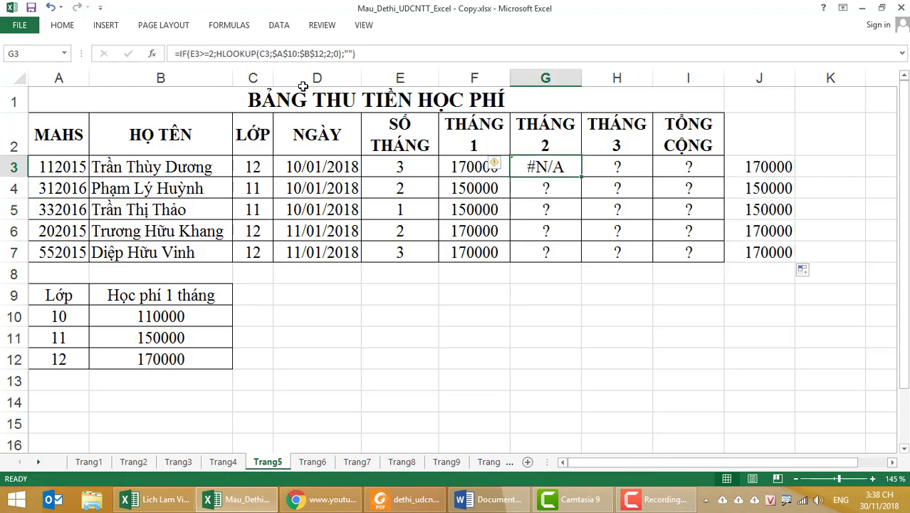
click(220, 53)
key(BackSpace)
text(V)
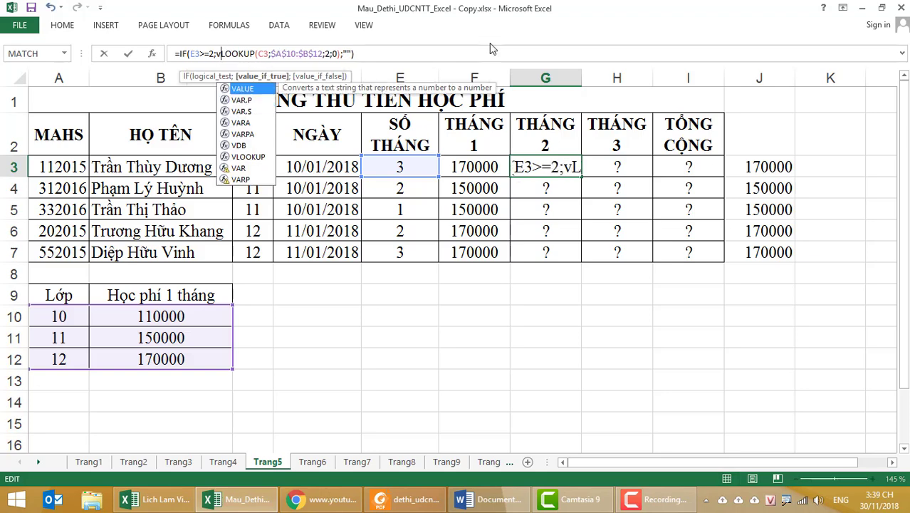
key(Return)
click(535, 163)
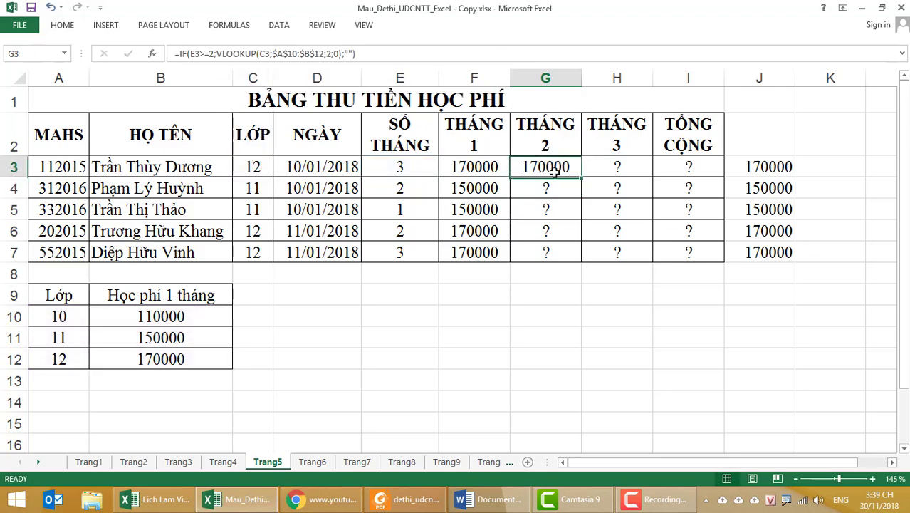
drag(581, 176, 570, 258)
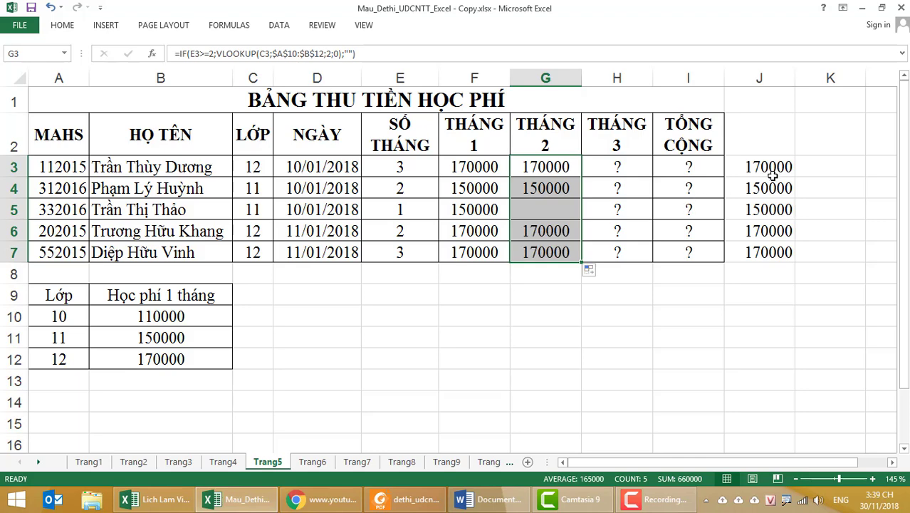
Step: Clear the helper formulas in J3:J7 and select G3 to view its formula
drag(767, 164, 766, 254)
key(Delete)
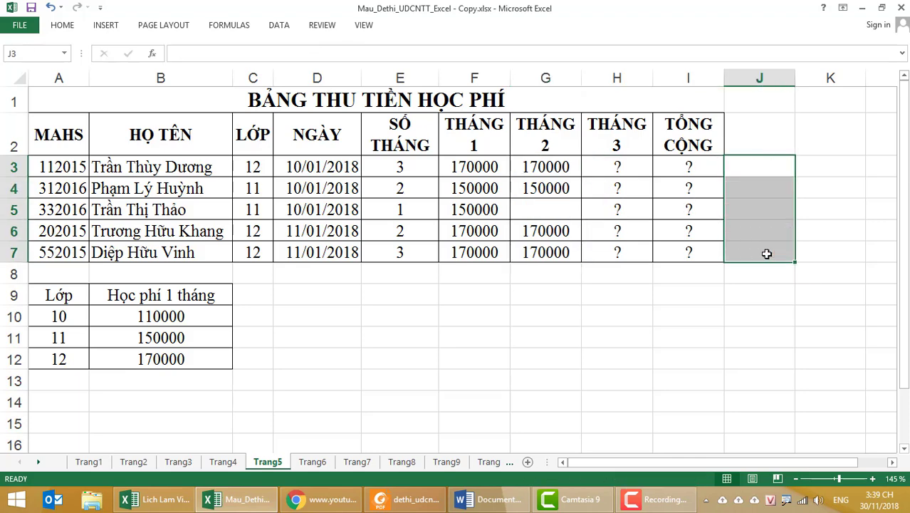
click(773, 169)
click(545, 169)
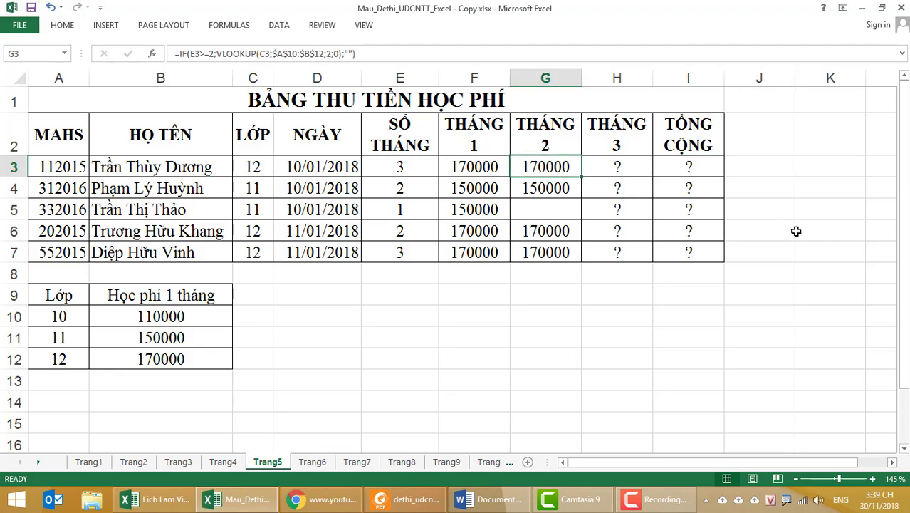
Step: Start an IF formula in H3 with the condition E3>=3
click(622, 168)
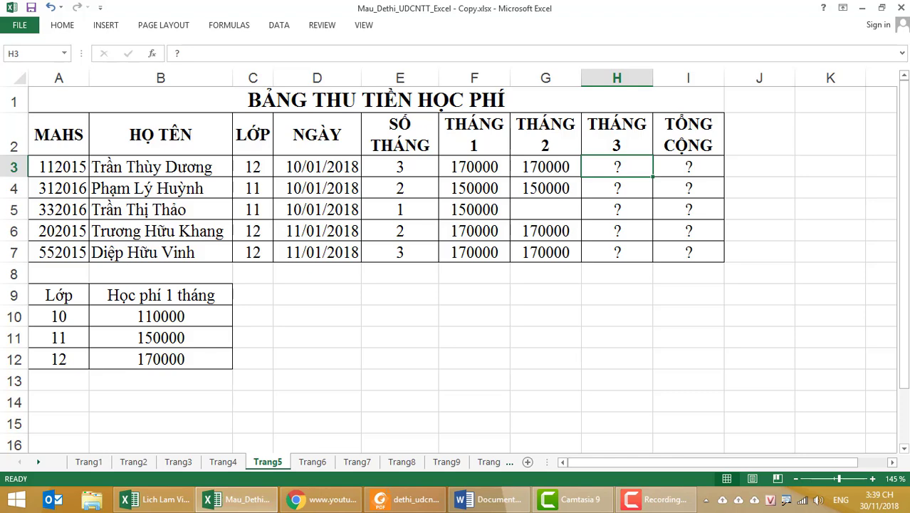
text(=)
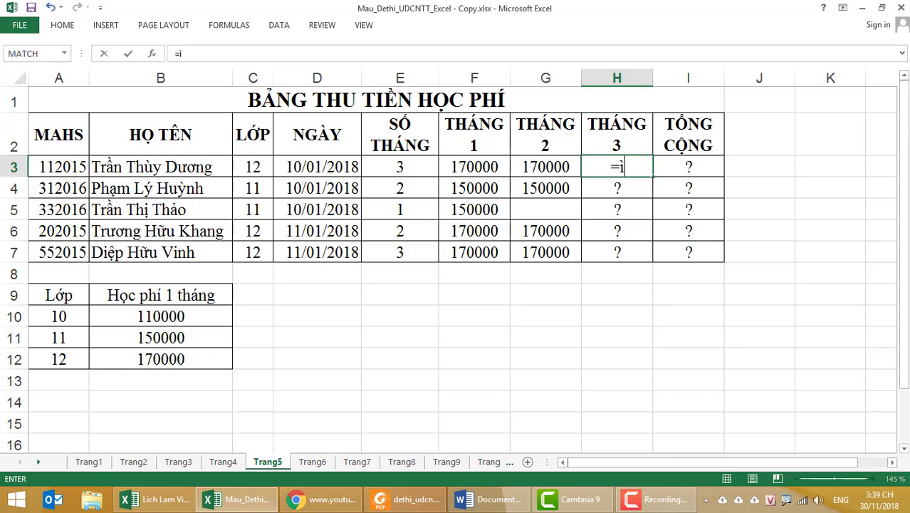
text(if()
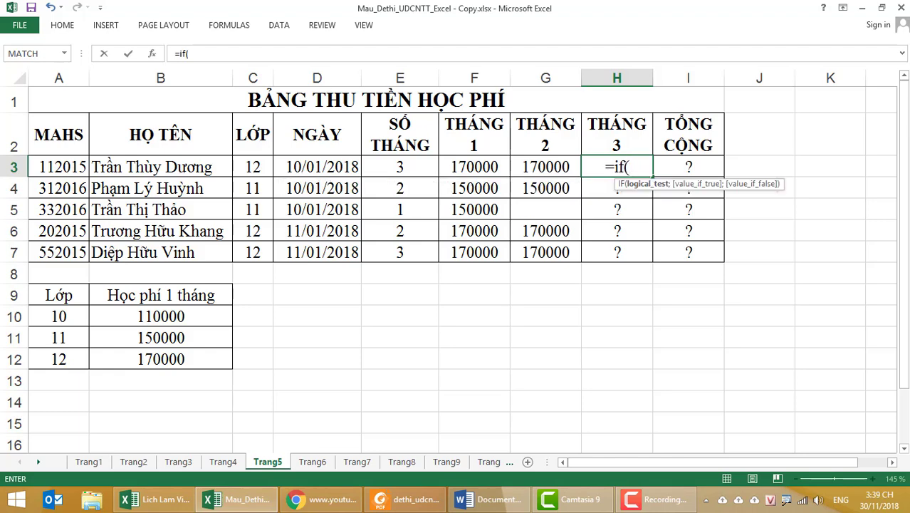
click(405, 168)
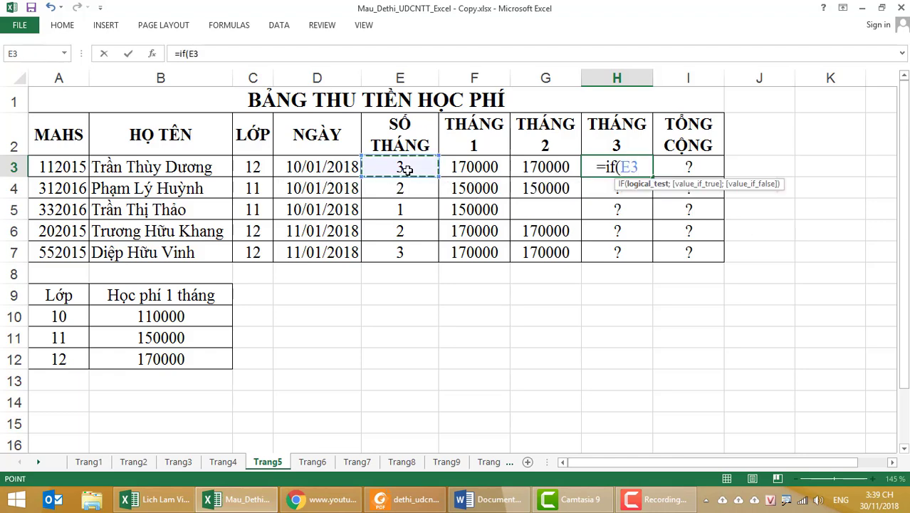
text(>=)
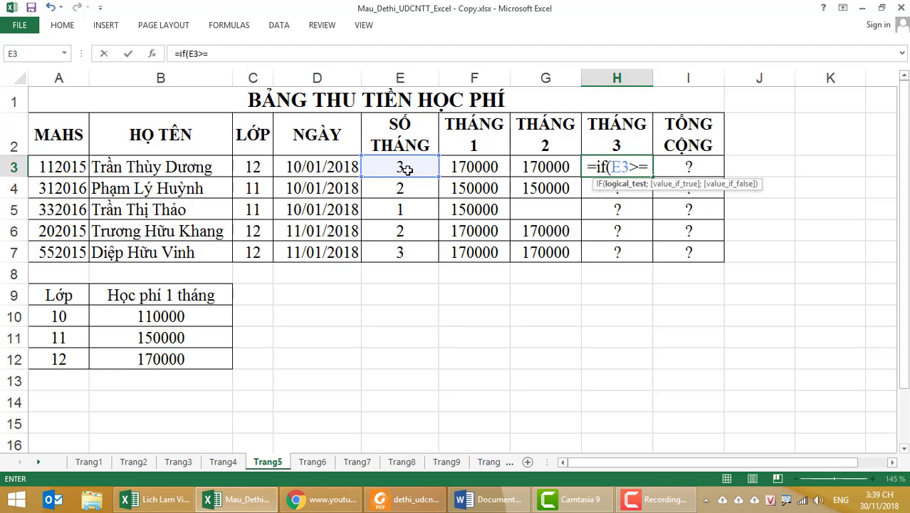
text(3;)
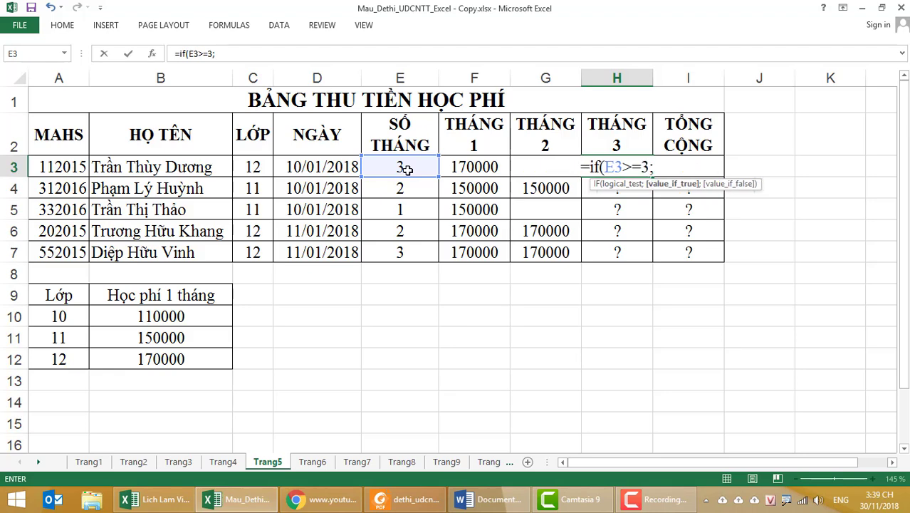
Step: Add a VLOOKUP as the true value in H3, looking up C3 in the absolute range $A$10:$B$12
text(vloo)
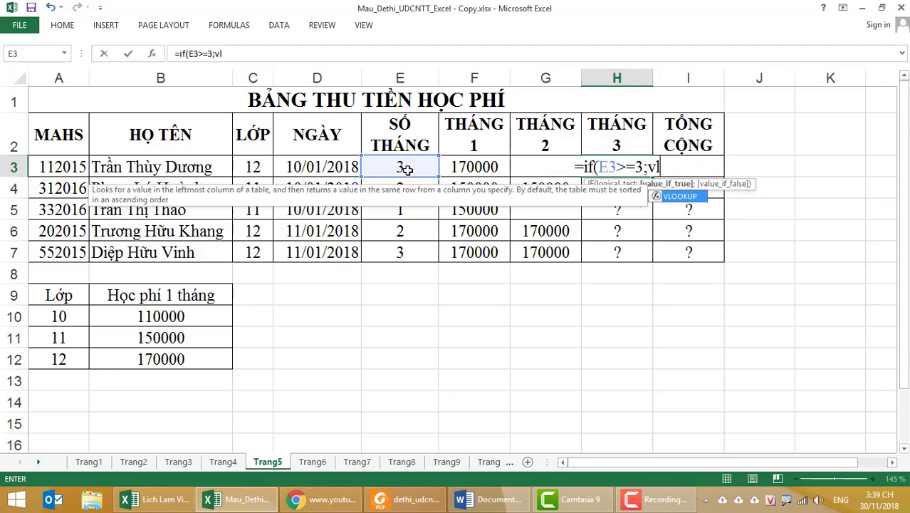
double_click(674, 197)
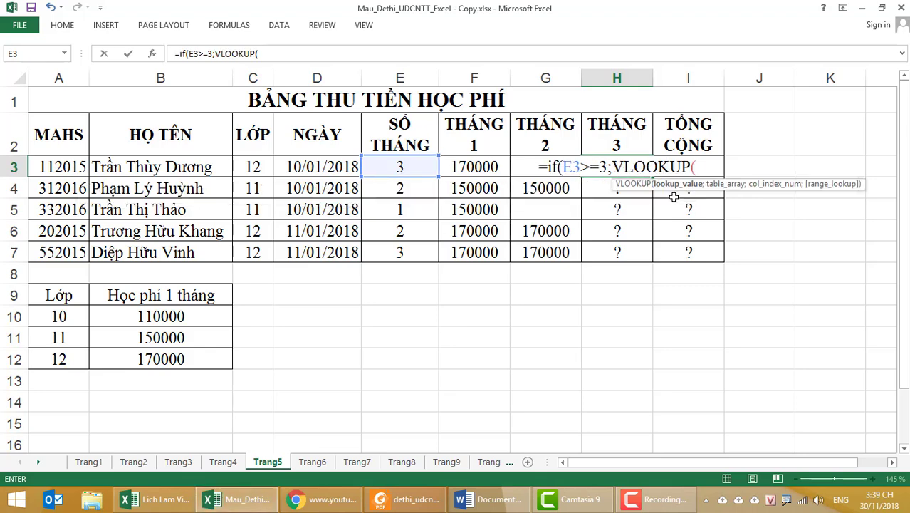
click(243, 167)
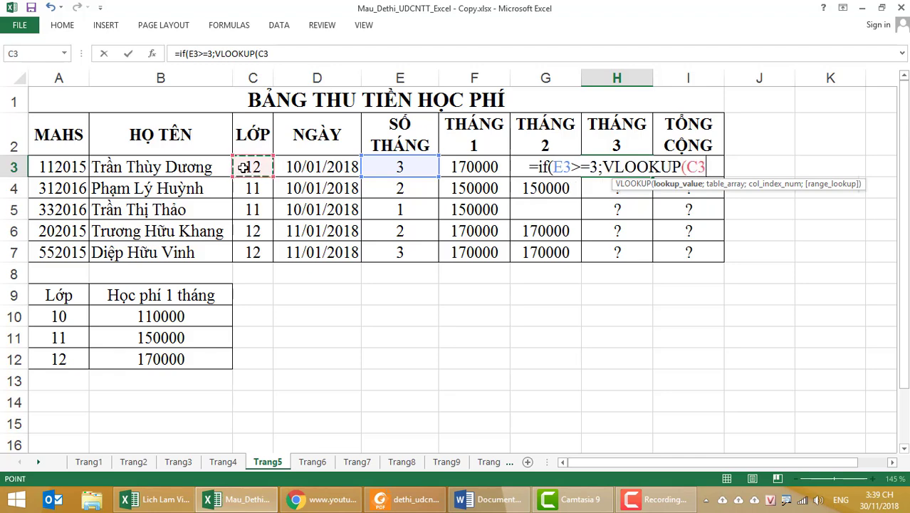
text(;)
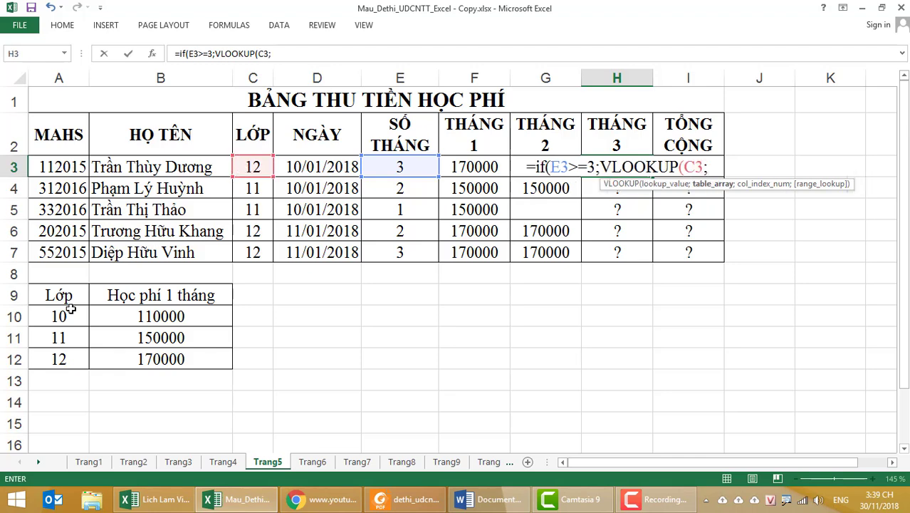
drag(67, 309, 142, 350)
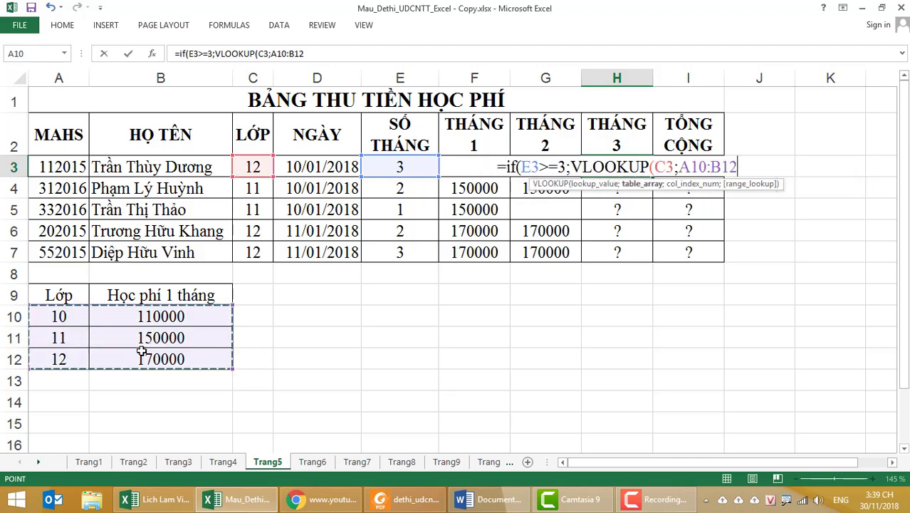
key(F4)
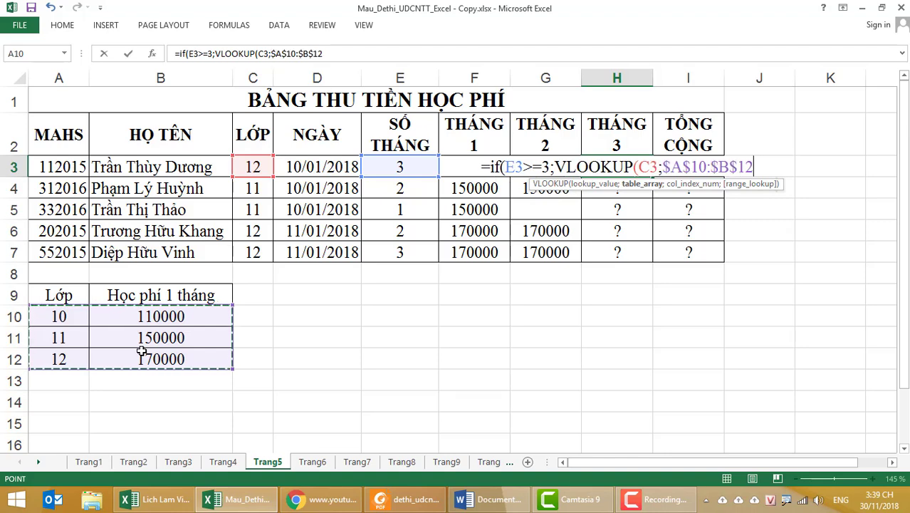
Step: Complete the H3 formula with column index 2, exact match 0 and an empty string "" as the false value
text(;)
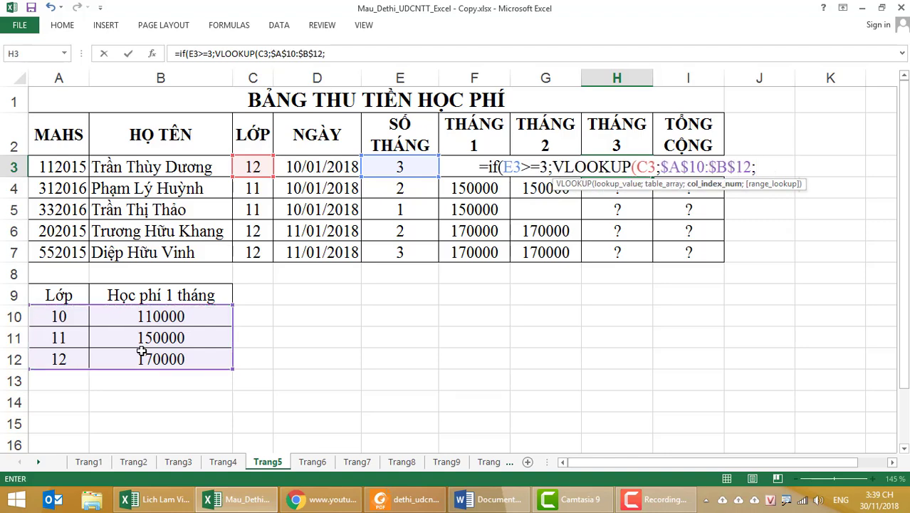
text(2)
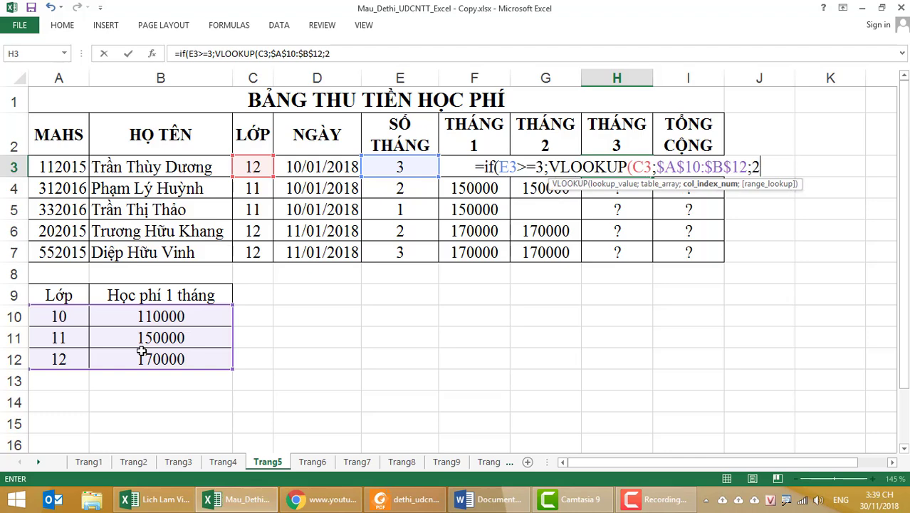
text(;0)
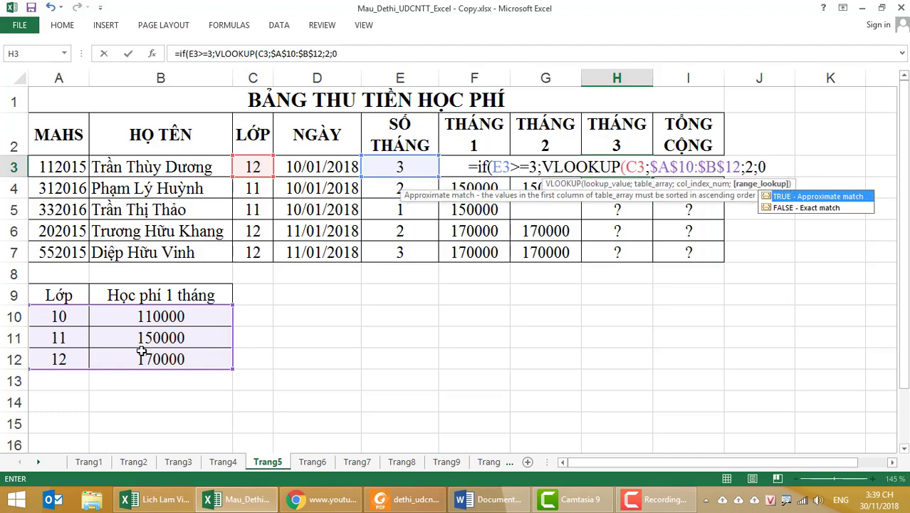
text();"")
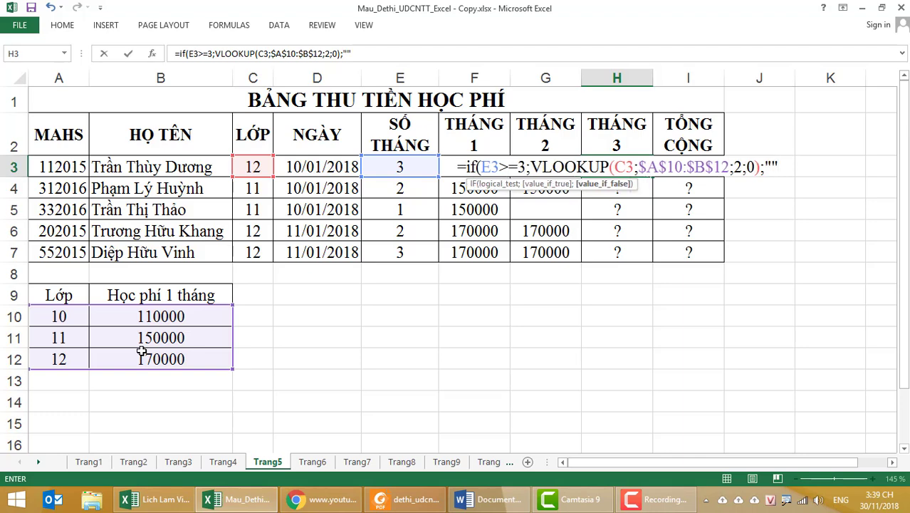
text())
key(Return)
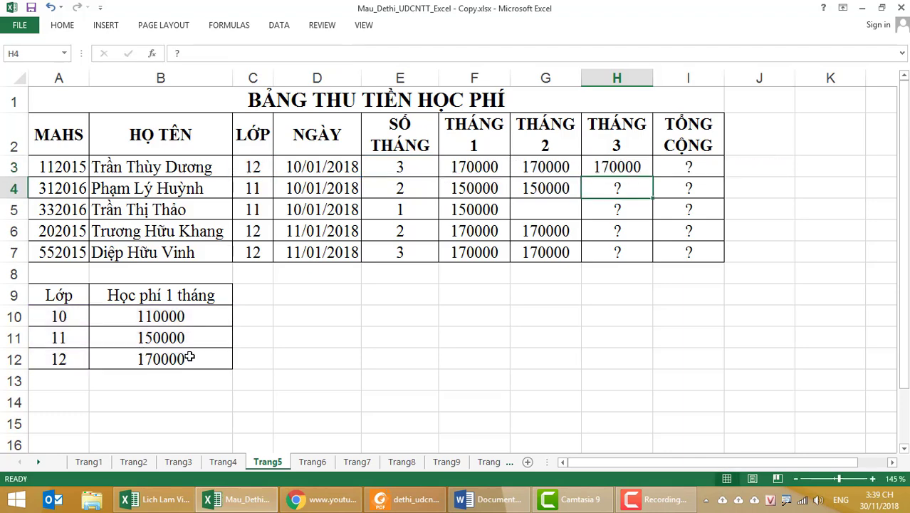
Step: Copy the H3 formula down through H7 and check the copied formulas in the Tháng 3 column
click(623, 166)
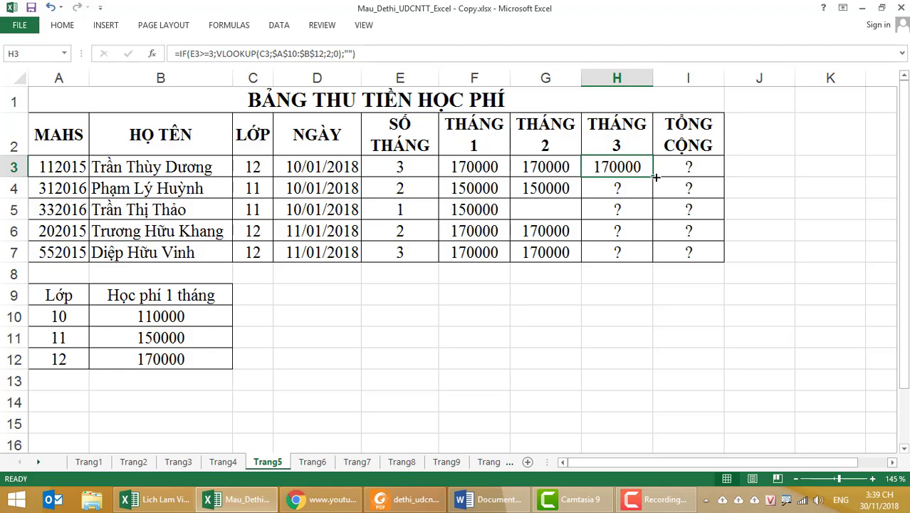
drag(652, 177, 646, 258)
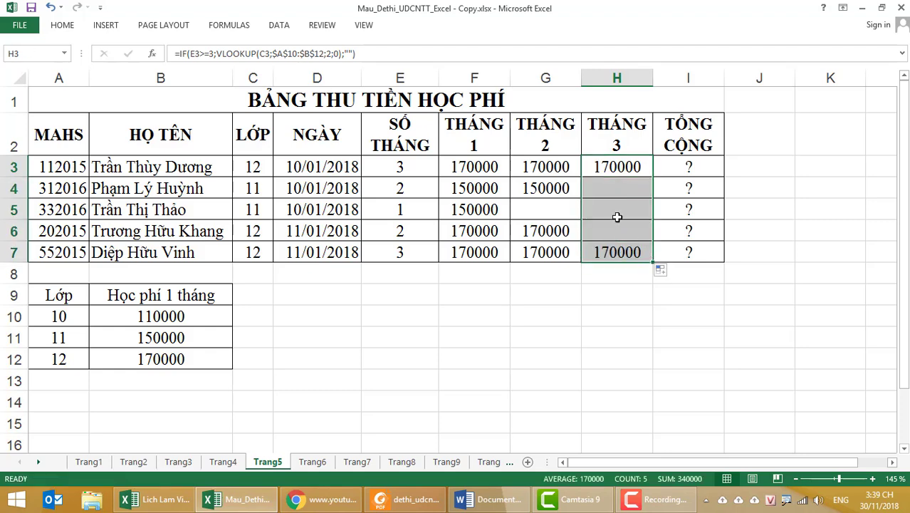
click(604, 189)
click(605, 205)
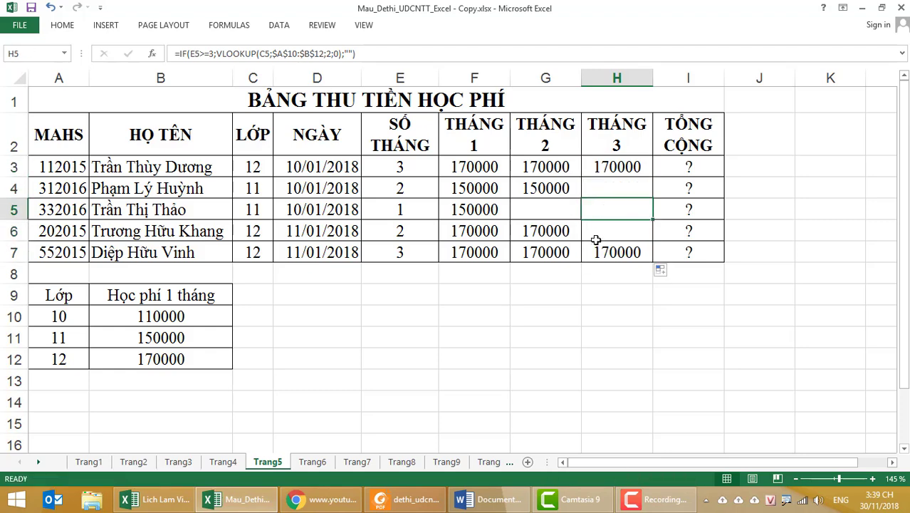
click(597, 233)
click(599, 254)
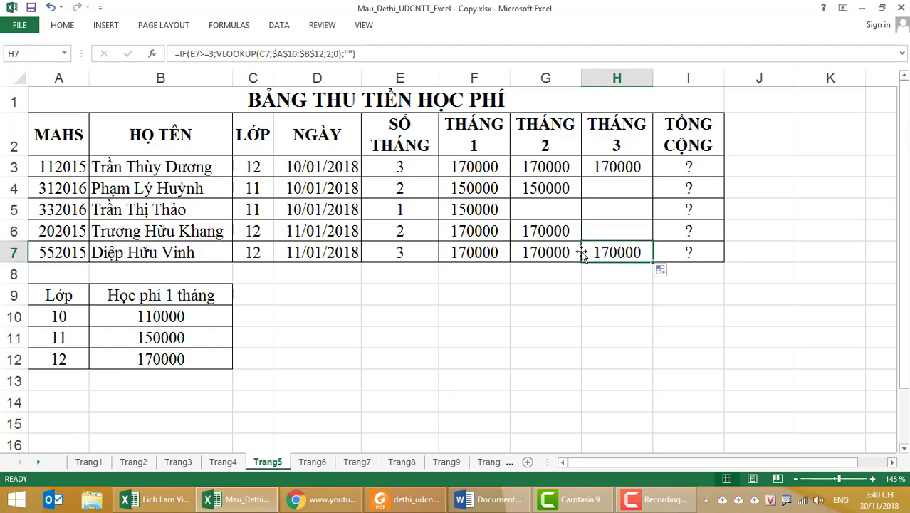
click(593, 164)
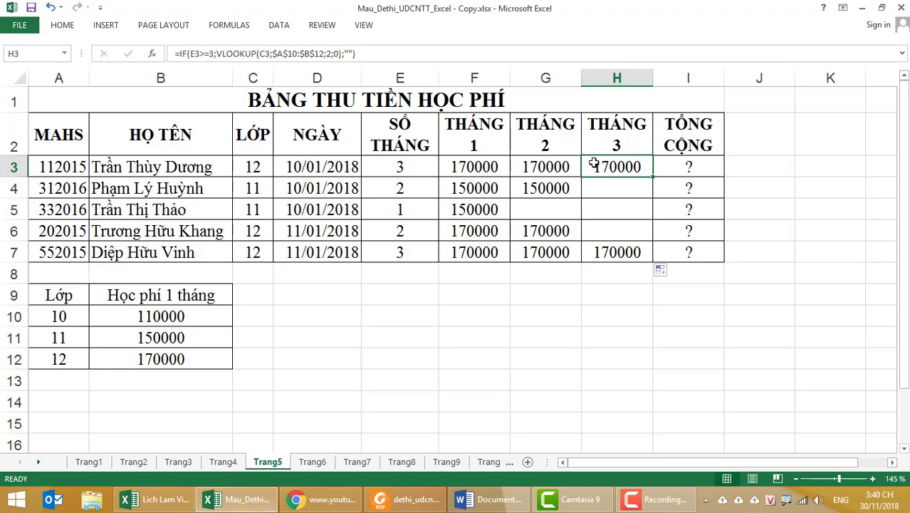
Step: Select I3 and consult its task in the exam PDF in Foxit Reader, returning to the Excel workbook
click(664, 171)
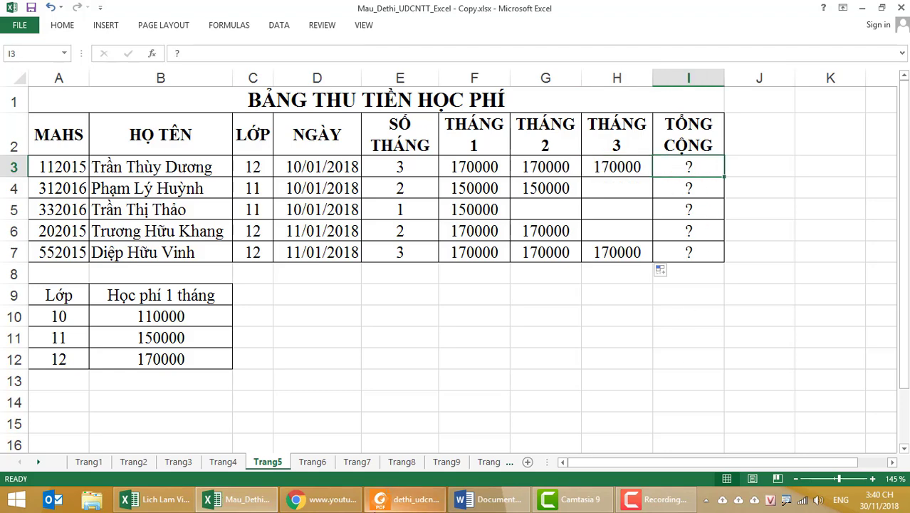
click(402, 500)
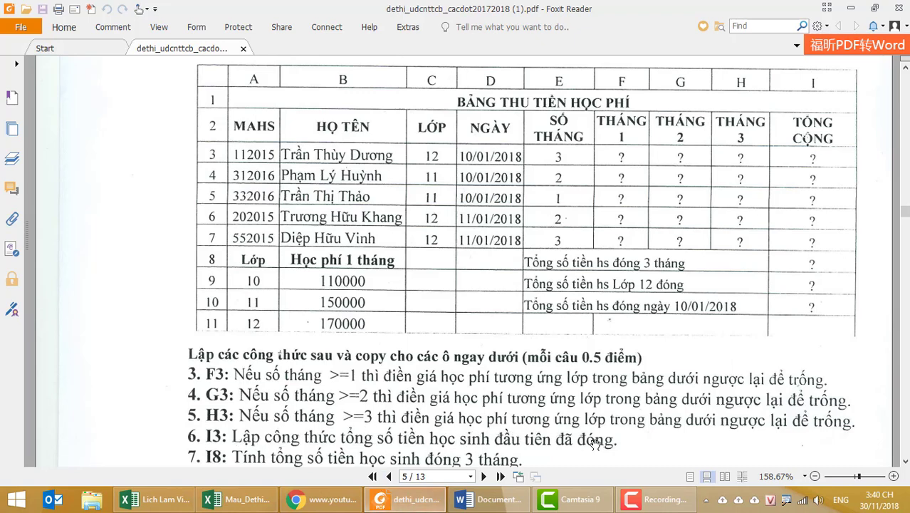
click(211, 502)
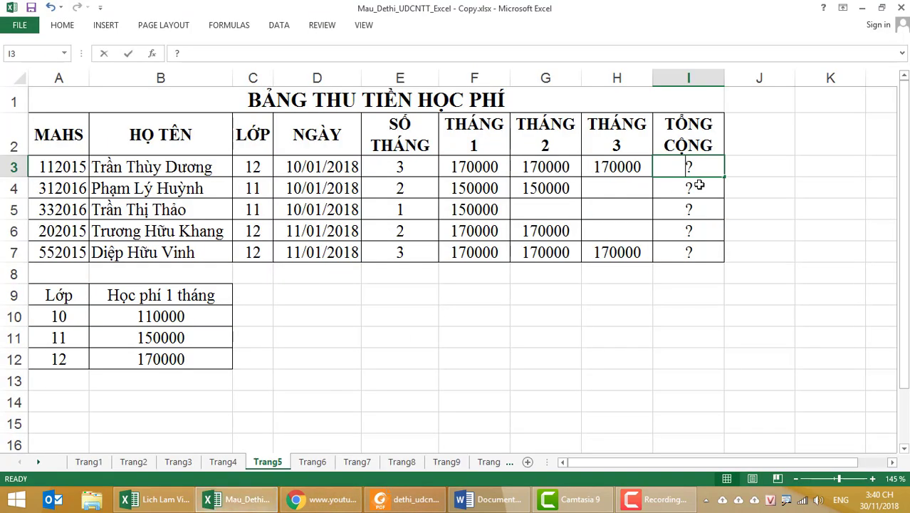
Step: Enter =SUM(F3:H3) in I3 to total the first student's monthly fees
text(=su)
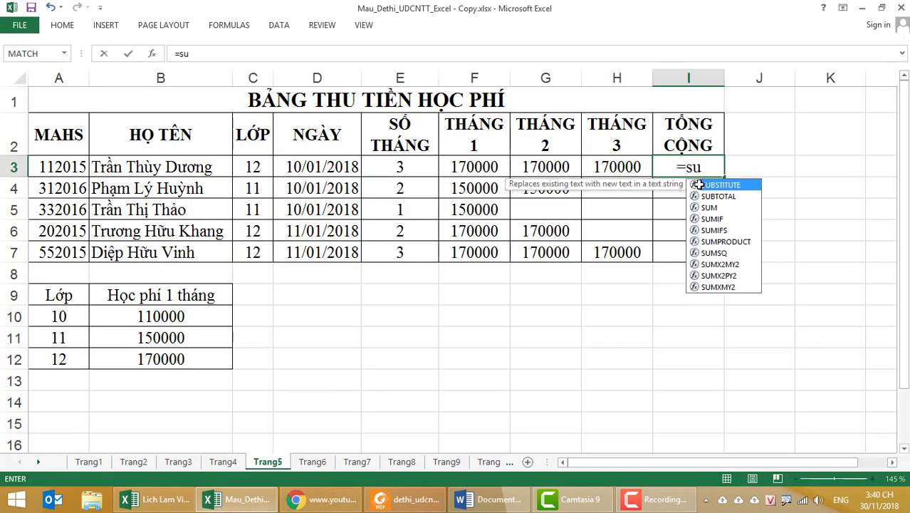
text(m()
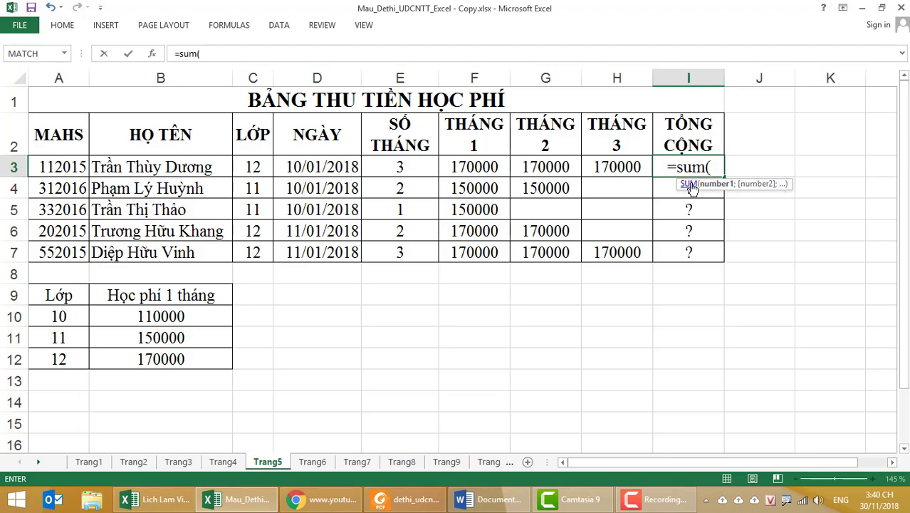
drag(471, 168, 600, 173)
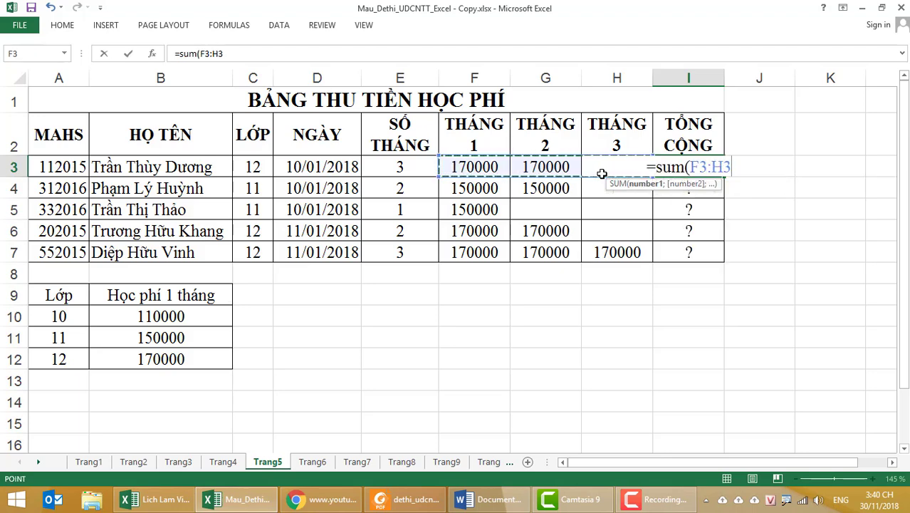
text())
key(Return)
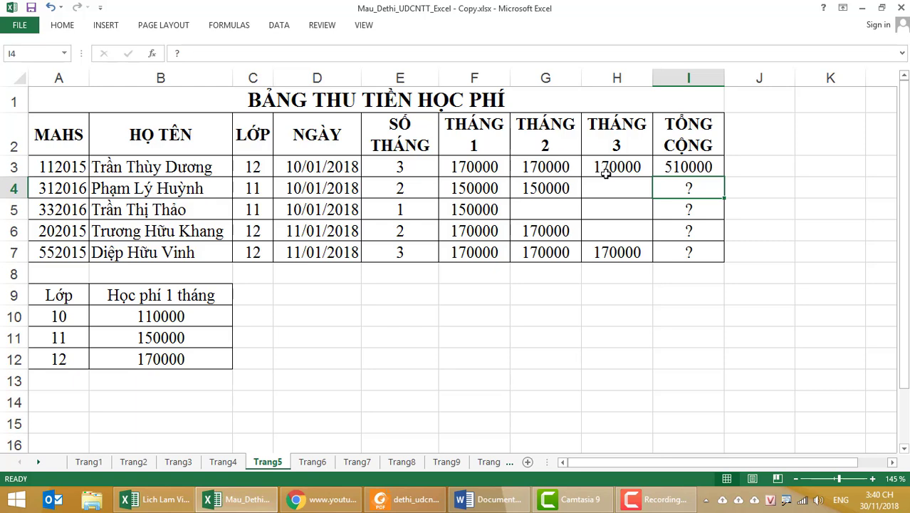
Step: Copy the SUM formula from I3 down through I7 and check the copy in I5
click(659, 168)
drag(723, 177, 718, 260)
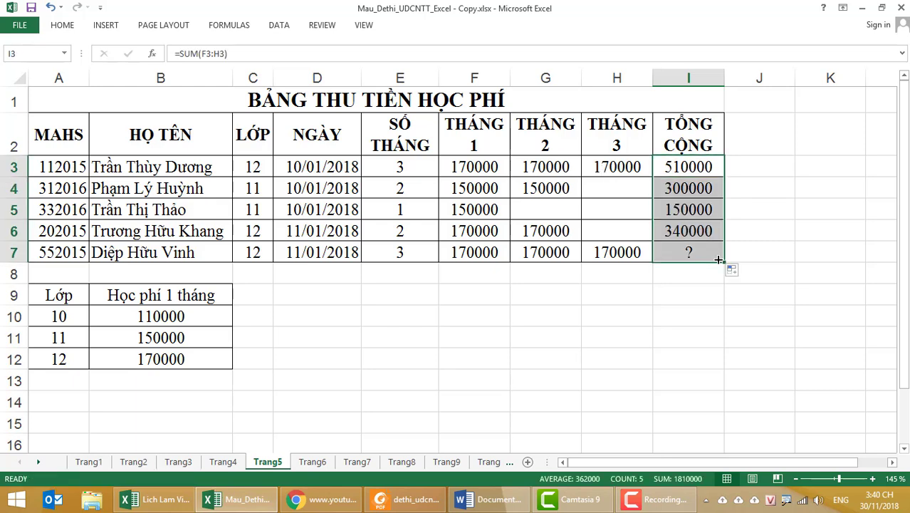
click(697, 209)
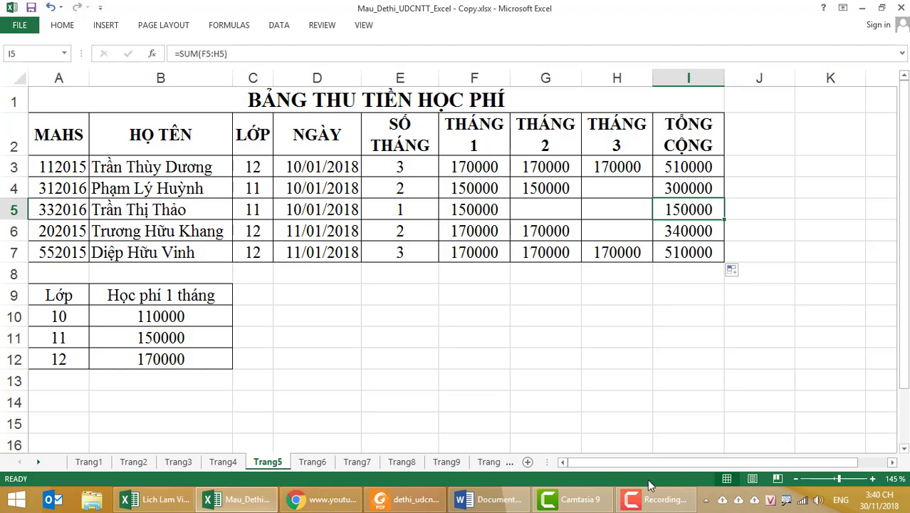
Step: Switch to the exam PDF in Foxit Reader and read the remaining tasks for I8, I9 and I10
click(407, 499)
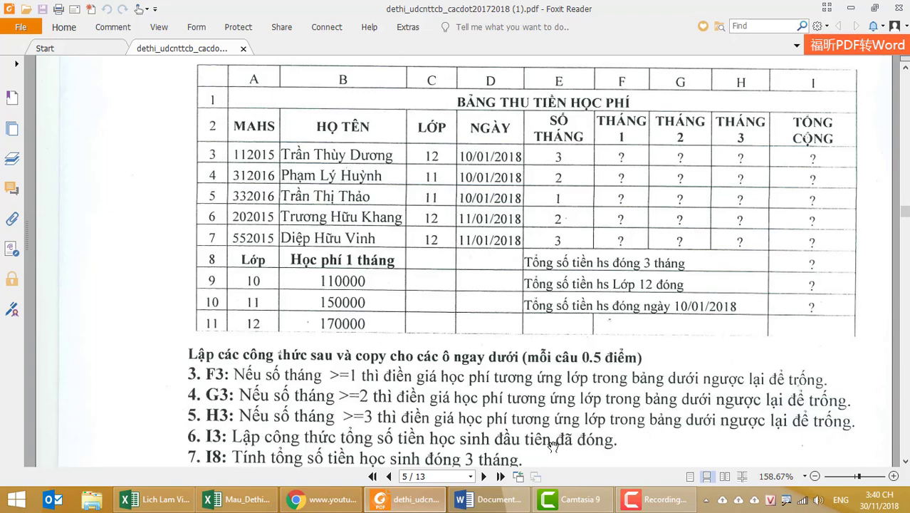
scroll(548, 377, down, 2)
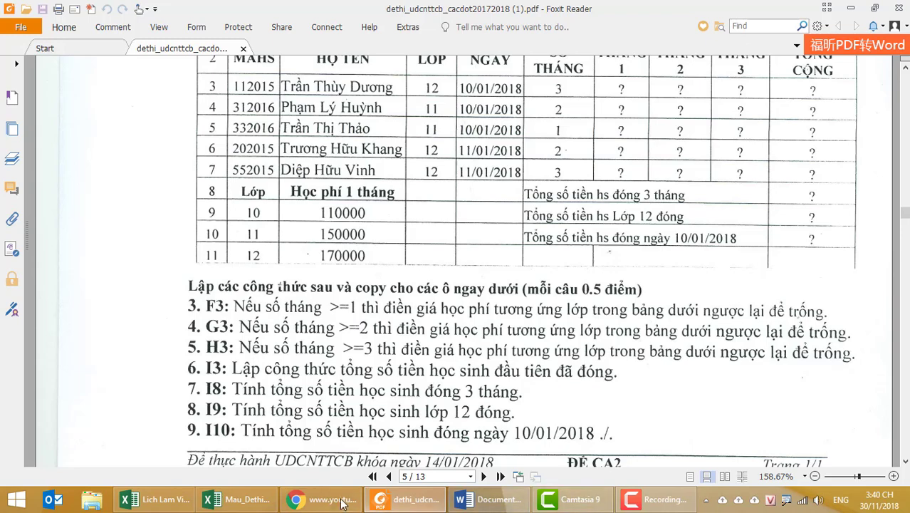
Step: Switch back to the Excel workbook and enter the label "Tổng tiền" in H8, beside the total cell I8
click(235, 499)
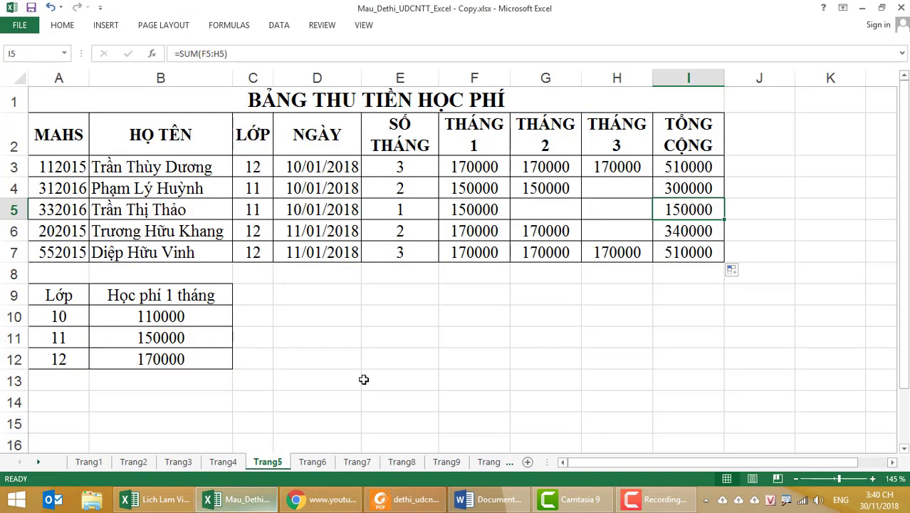
click(60, 269)
click(683, 270)
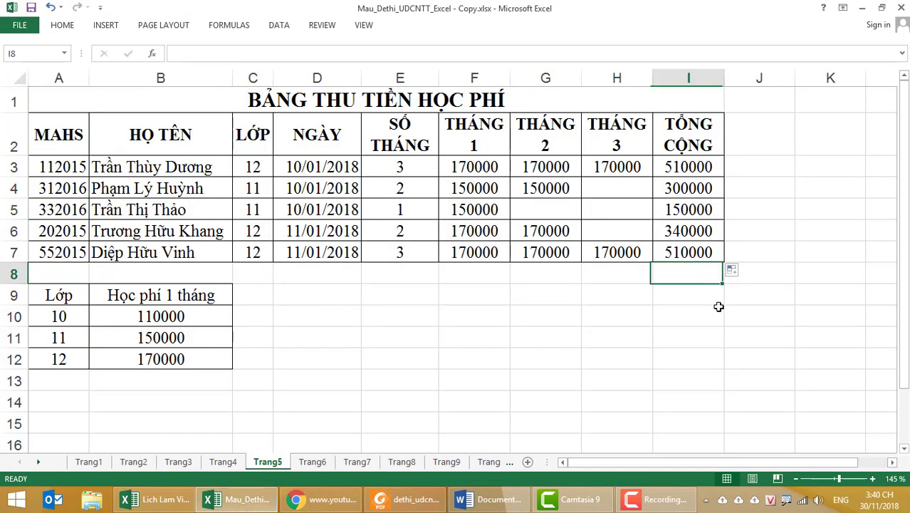
click(615, 275)
text(THÁNG 3)
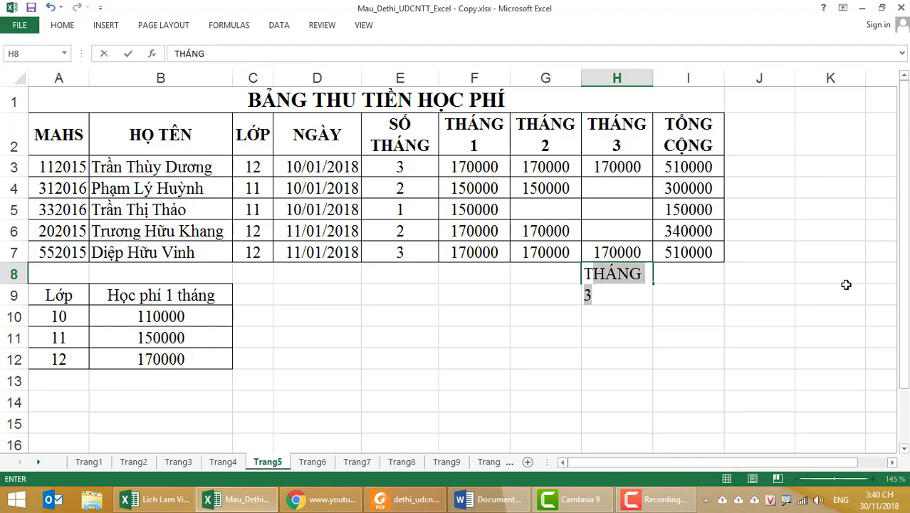
text(To)
text(ng )
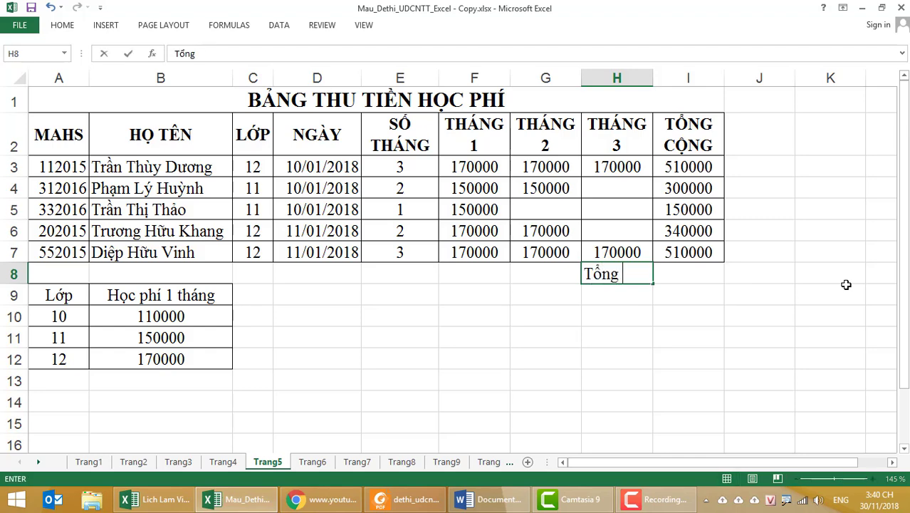
text(tiền)
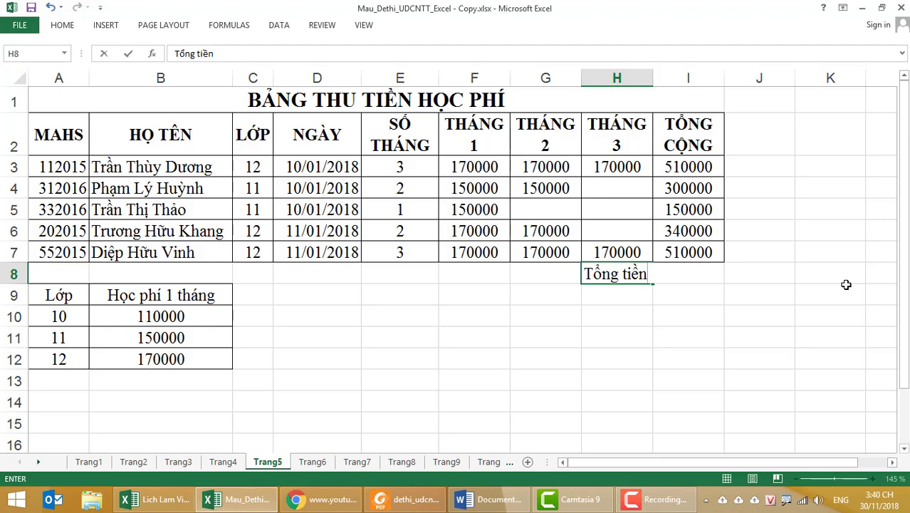
key(Tab)
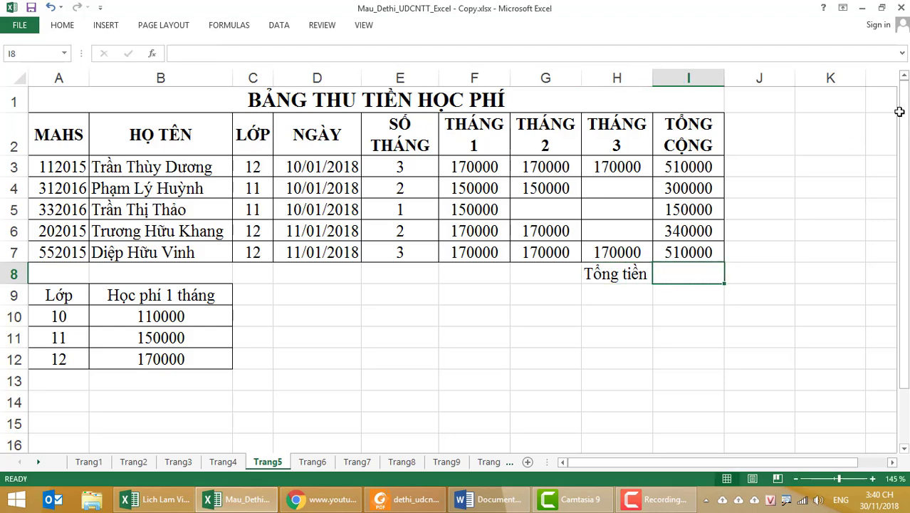
Step: Total all students' payments in I8 with AutoSum over I3:I7
click(62, 27)
click(757, 43)
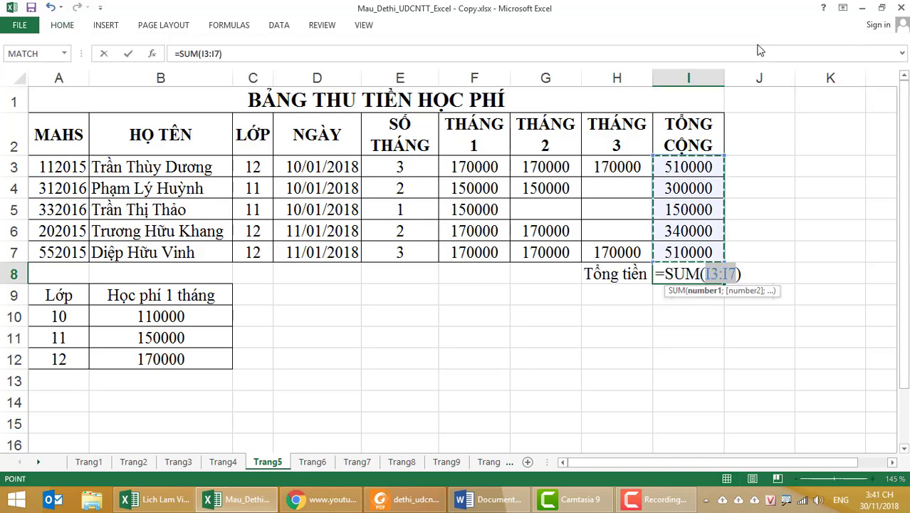
key(Return)
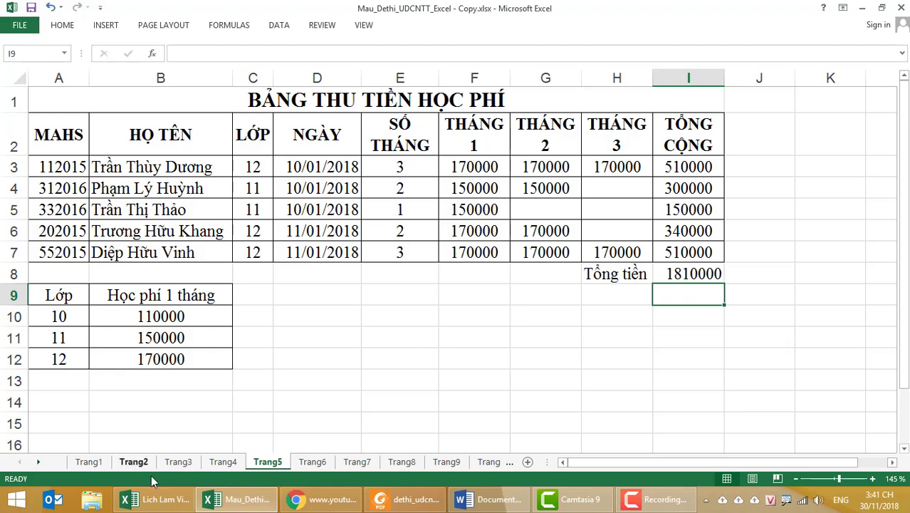
Step: Read the I9 task in the exam PDF in Foxit Reader, then return to the Excel workbook
click(411, 508)
scroll(437, 358, down, 1)
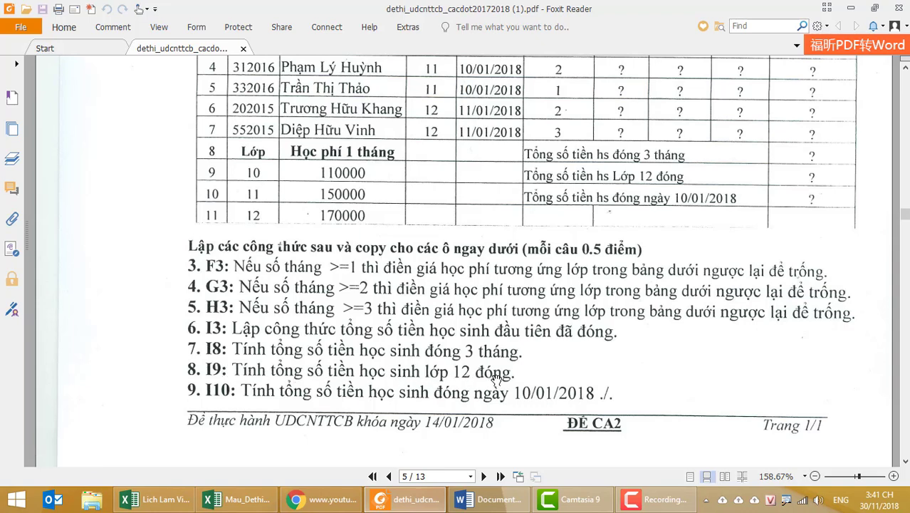
click(229, 499)
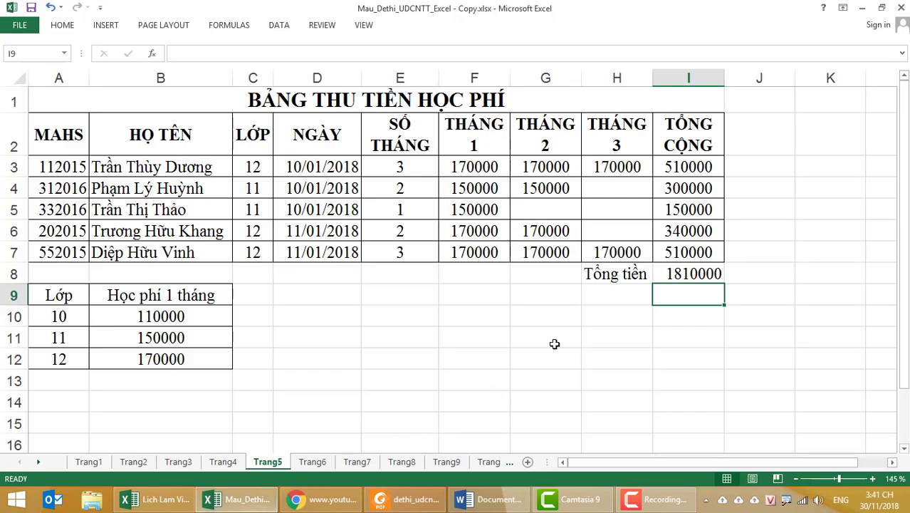
Step: Move the "Tổng tiền" label from H8 to G8 and extend it to "Tổng tiền 3 tháng"
click(603, 283)
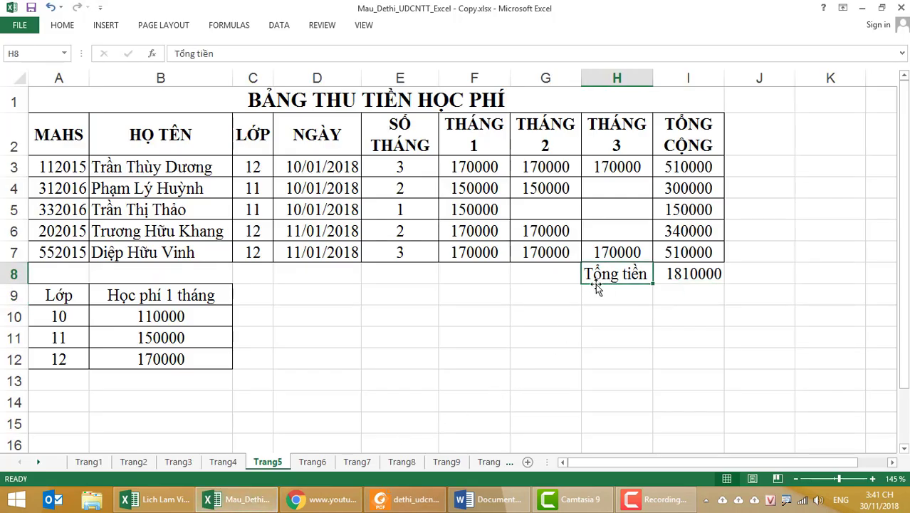
drag(595, 283, 559, 270)
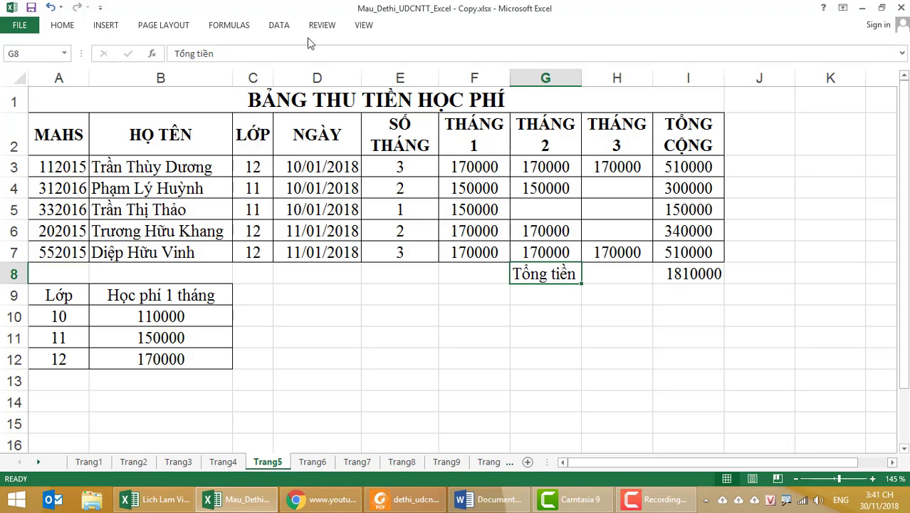
click(248, 55)
text(3)
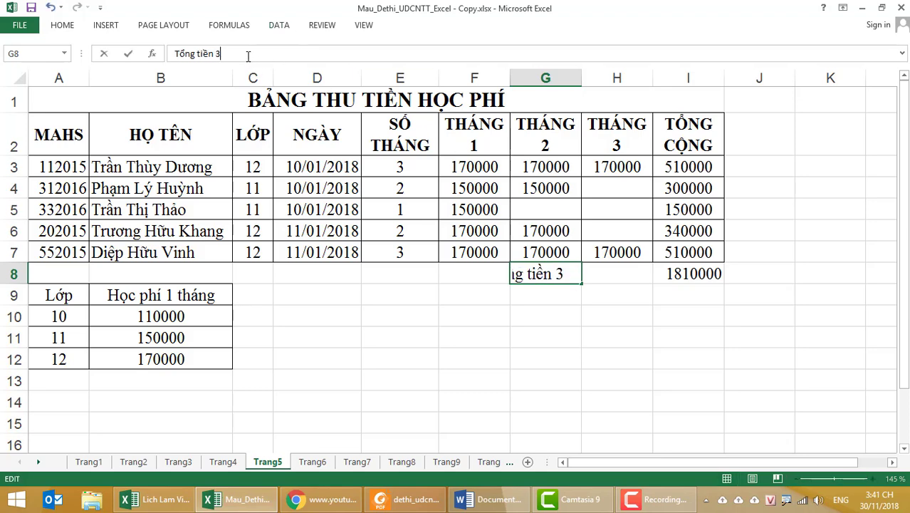
text( tháng)
key(Return)
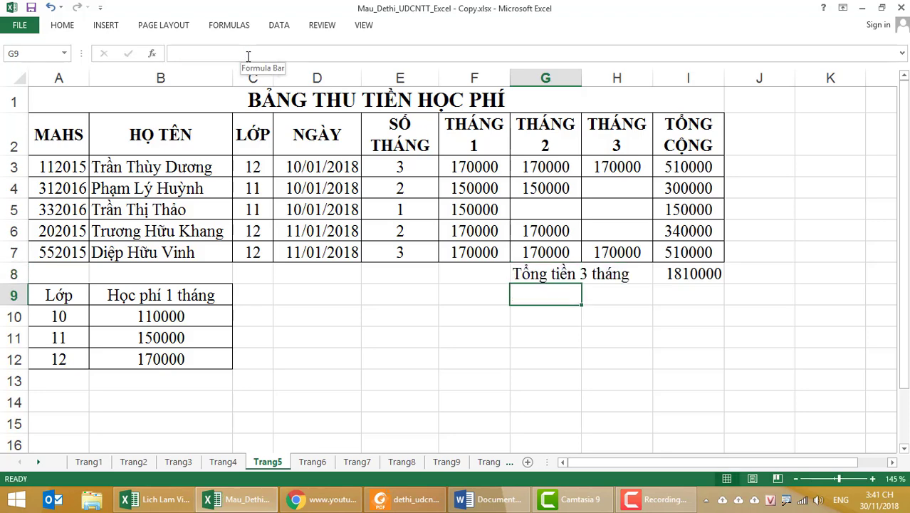
Step: Enter the label "Tổng tiền lớp 12" in G9
text(Tổng )
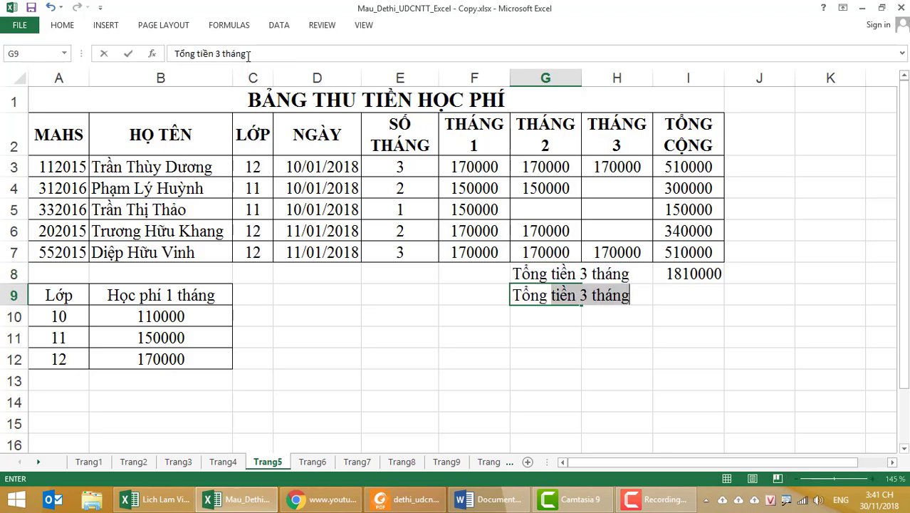
text(tie)
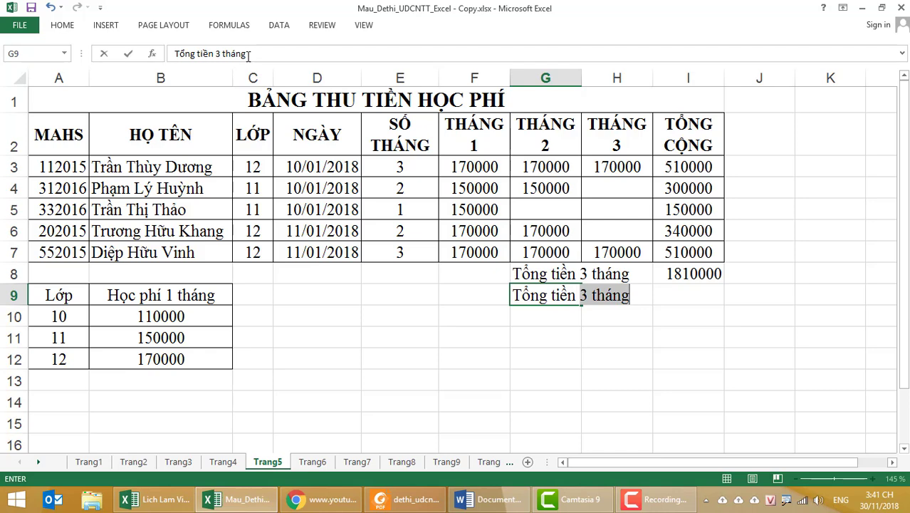
text(lớp 12)
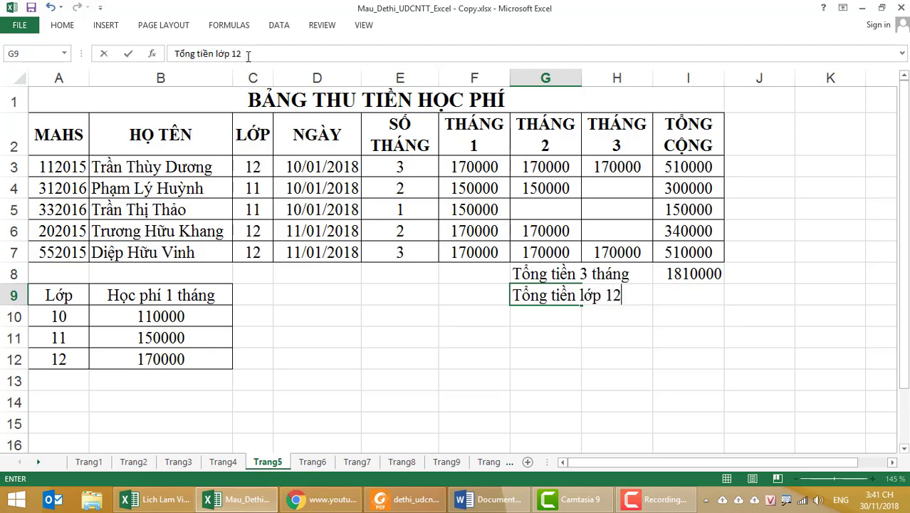
key(Return)
Step: Enter a SUMIF formula in I9 that totals $I$3:$I$7 where the class in $C$3:$C$7 is 12
key(Up)
key(Right)
key(Right)
key(Right)
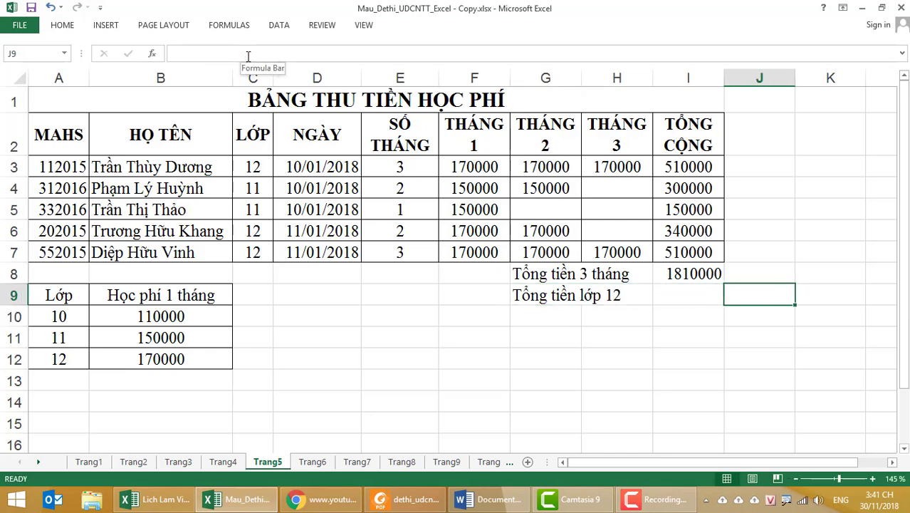
key(Left)
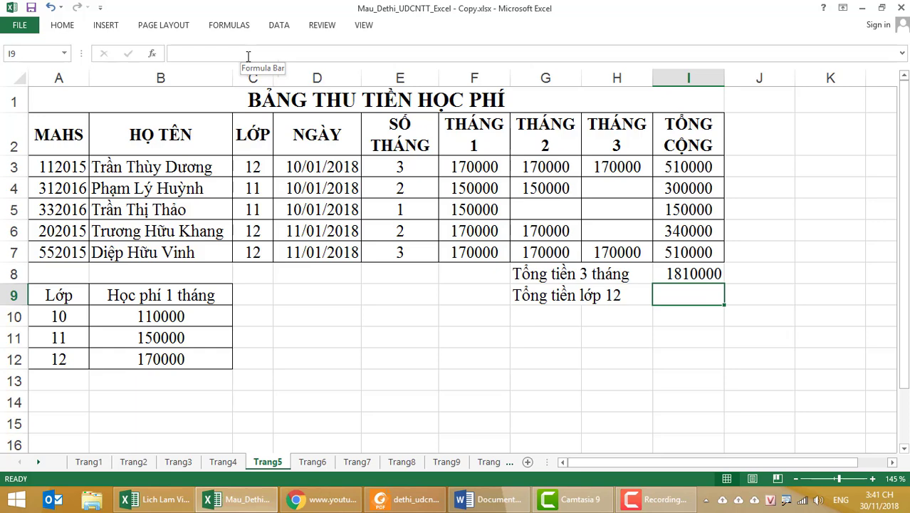
text(=)
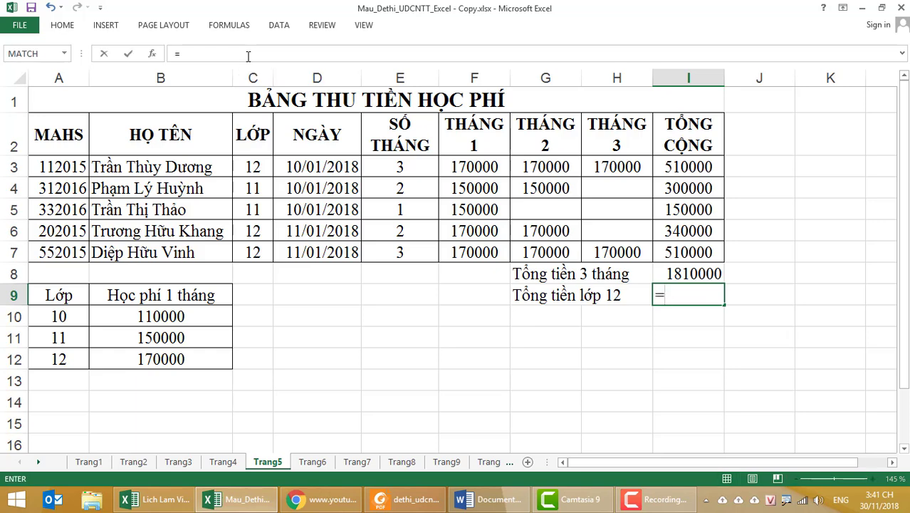
text(sum)
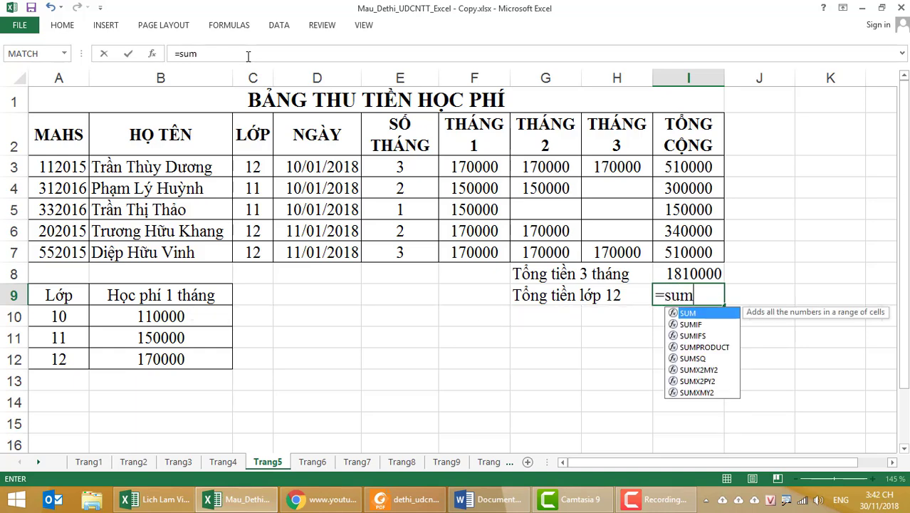
text(if()
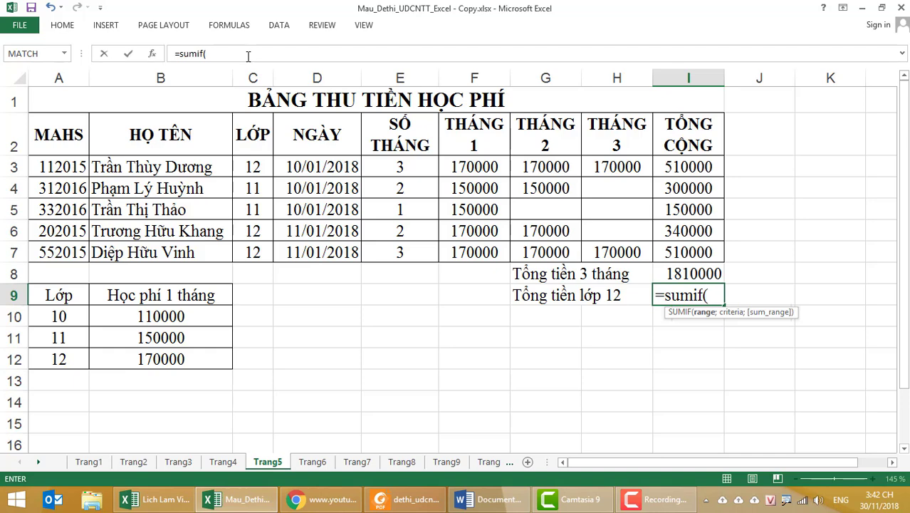
drag(253, 168, 253, 252)
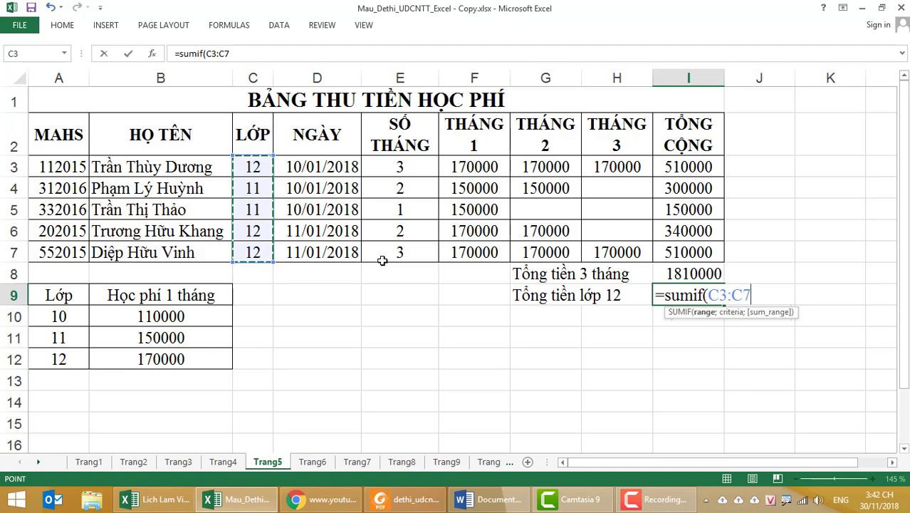
key(F4)
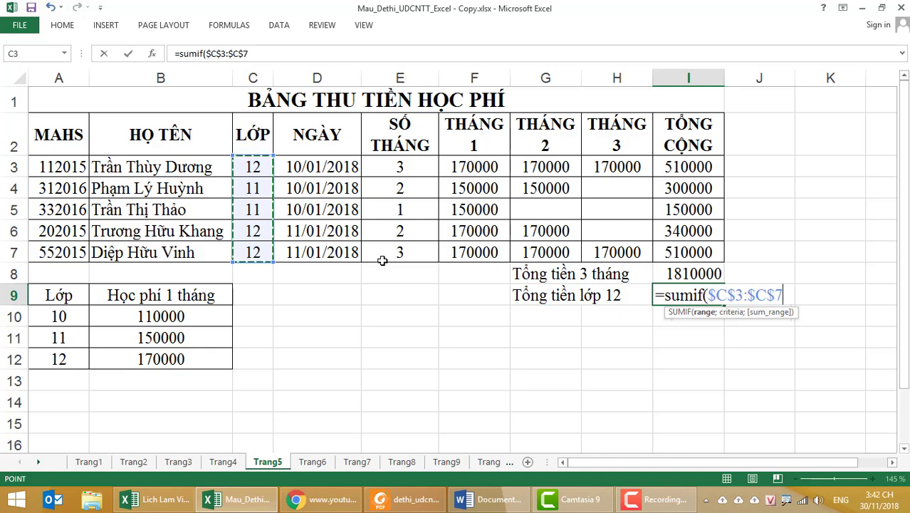
text(;)
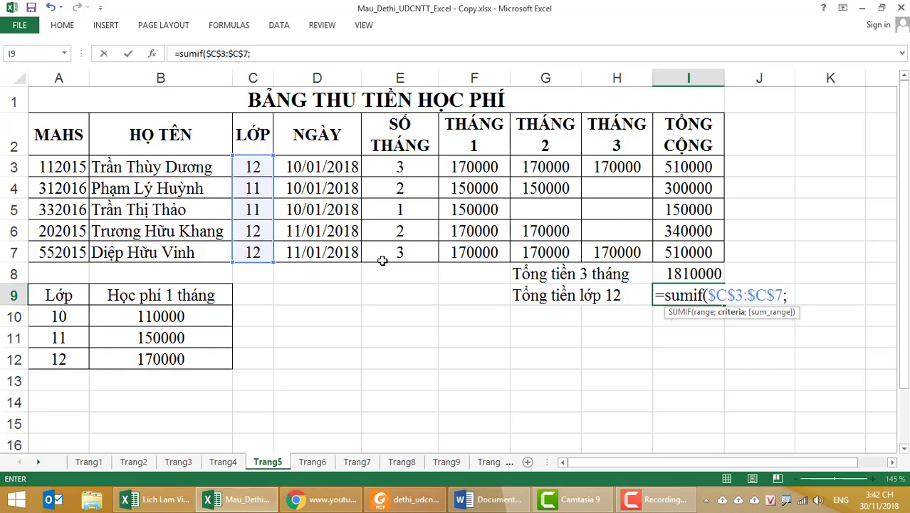
text(12;)
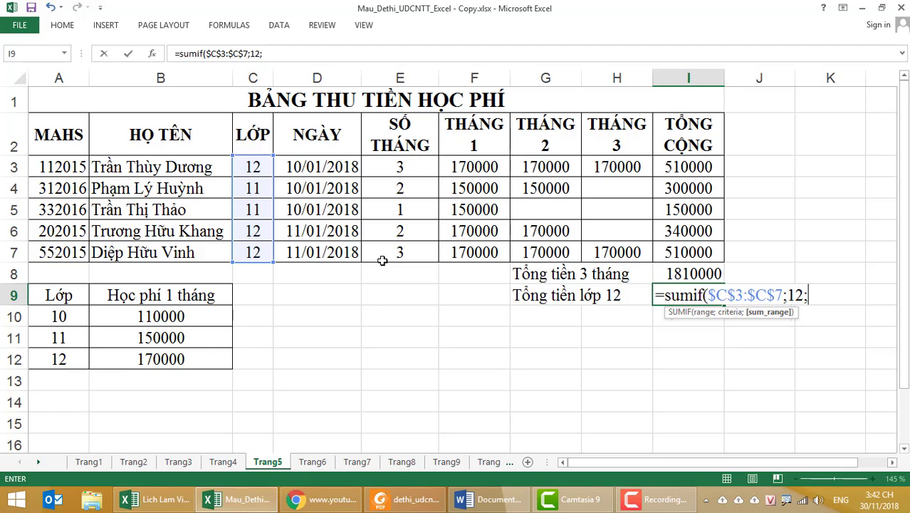
drag(664, 168, 666, 252)
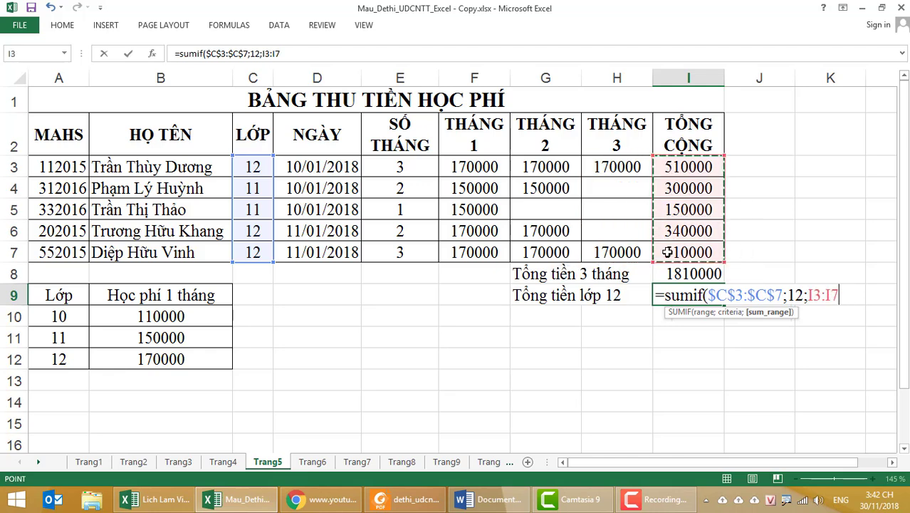
key(F4)
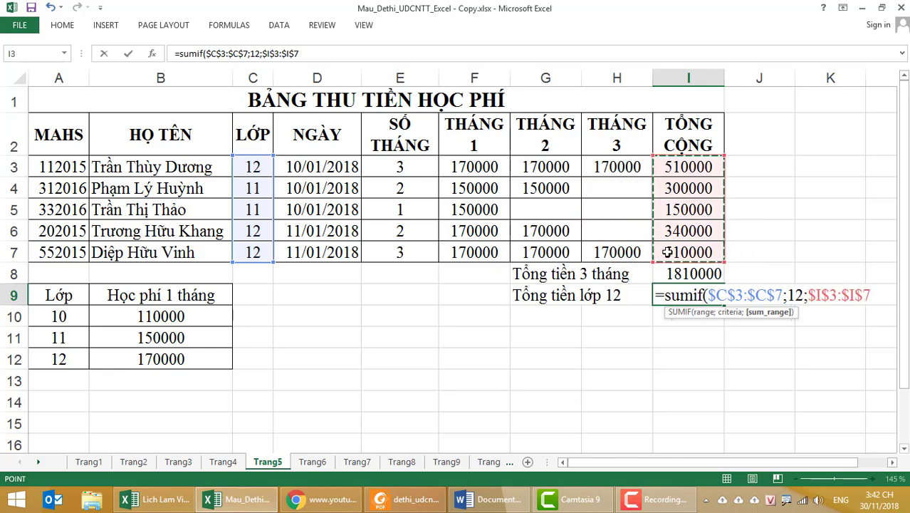
key(Return)
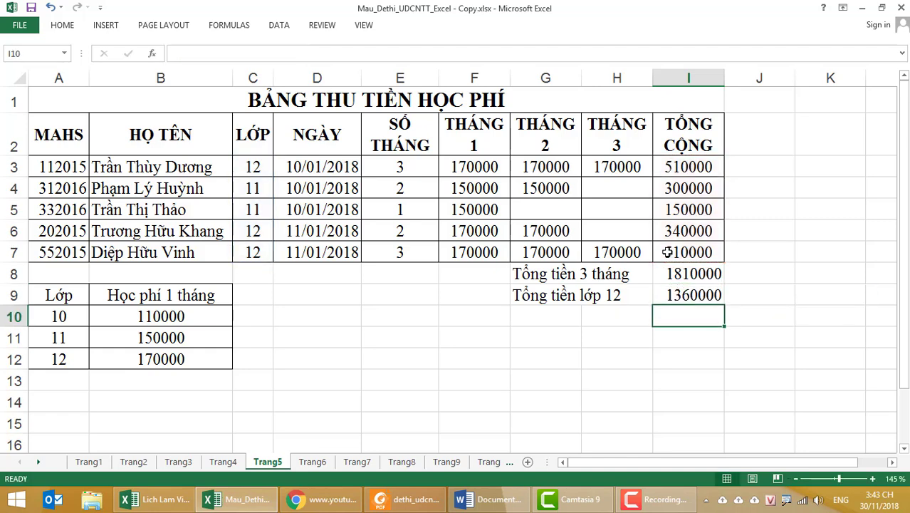
Step: Select G10 and consult the I10 task in the exam PDF in Foxit Reader, returning to the Excel workbook
key(Left)
key(Left)
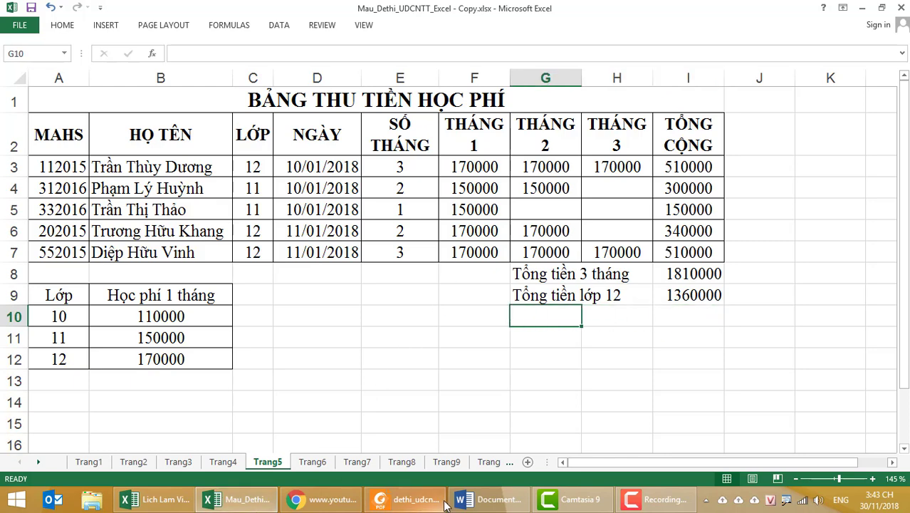
click(407, 499)
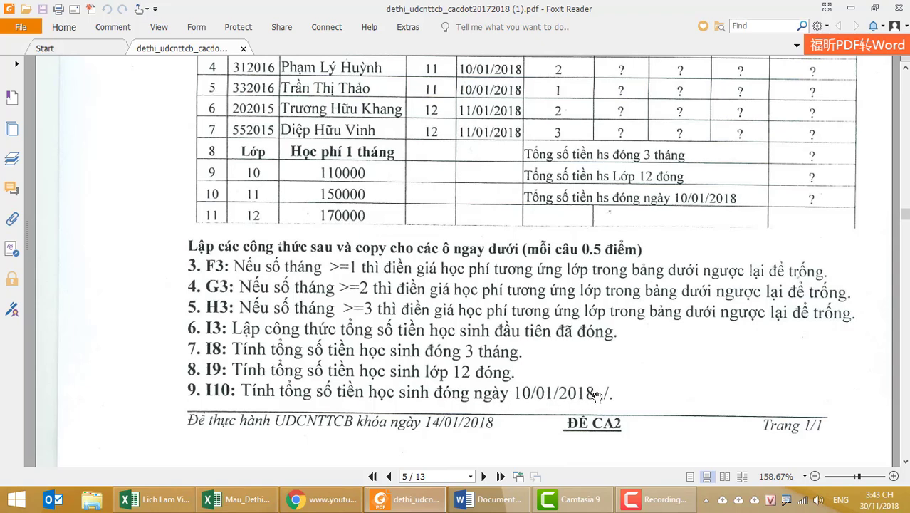
click(260, 502)
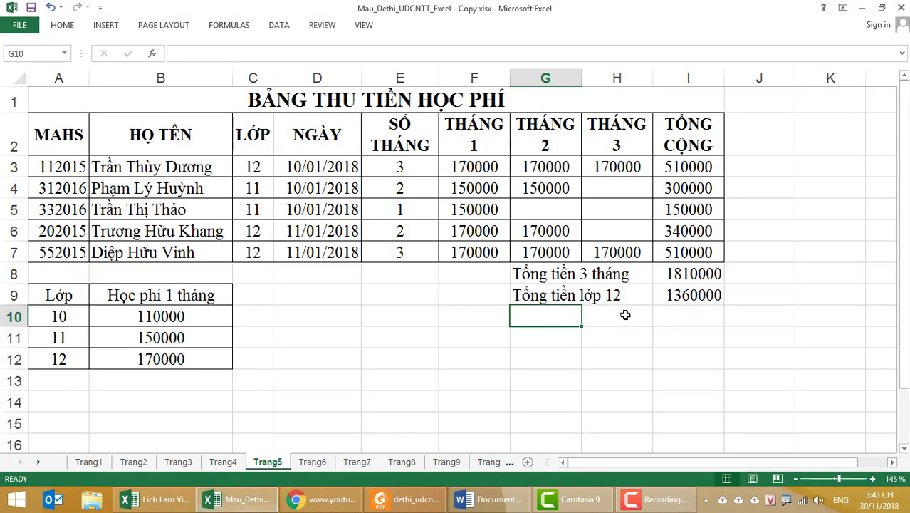
Step: Enter the label "Tổng tiền 10/1/2018" in G10
text(Tổng )
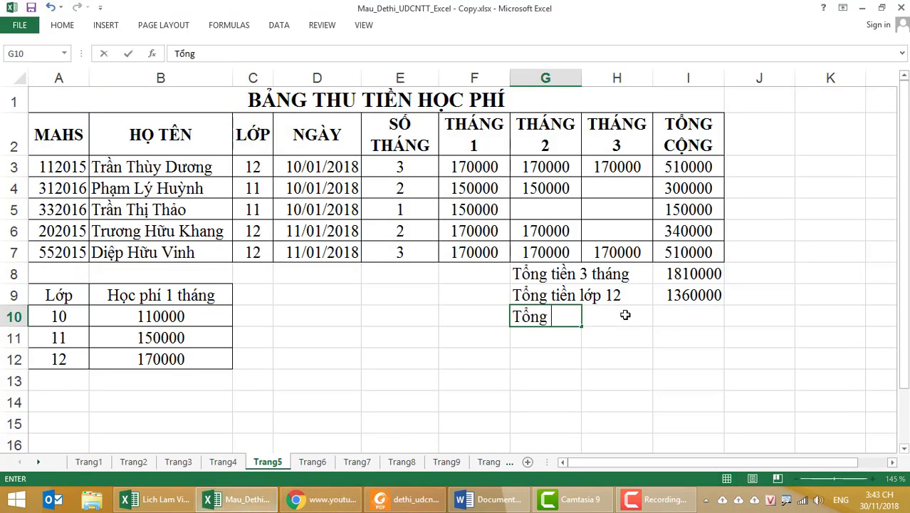
text(tiền )
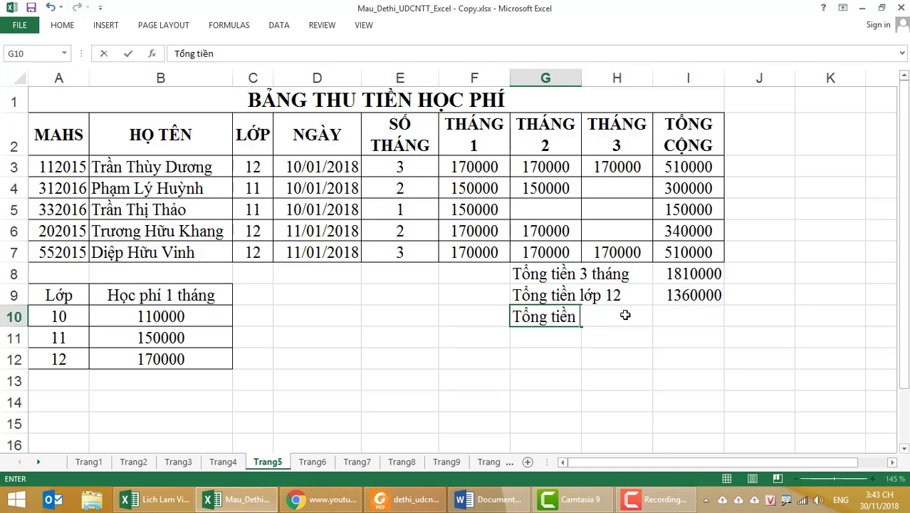
text(10/1/2)
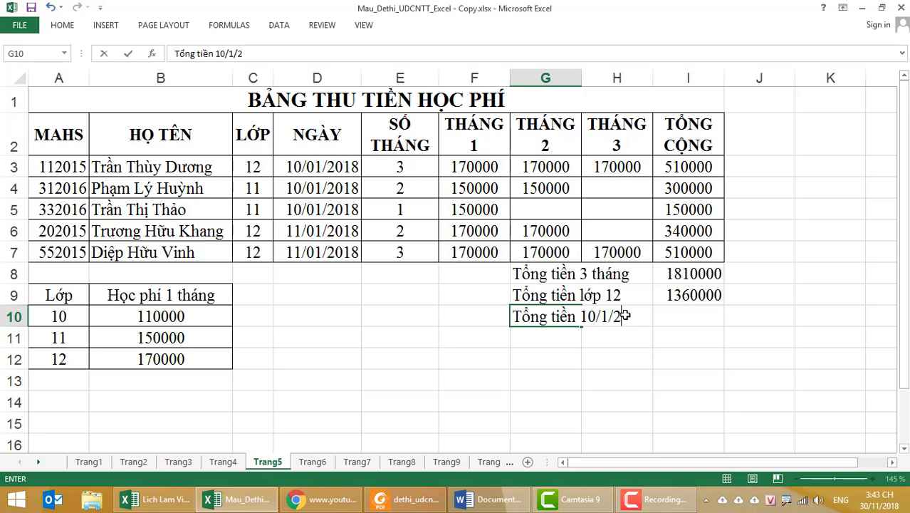
text(018)
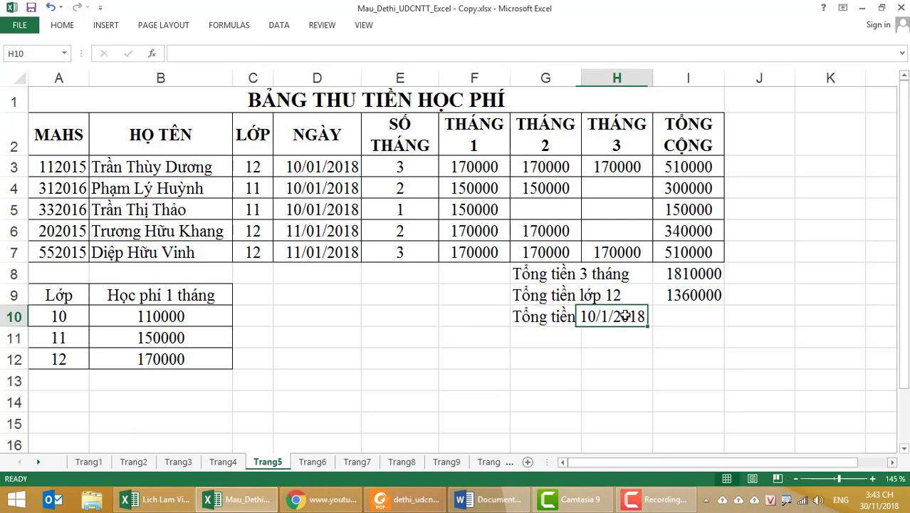
click(624, 315)
Step: Enter a SUMIF formula in I10 that totals $I$3:$I$7 where the date in $D$3:$D$7 equals DATE(2018;1;10)
key(Right)
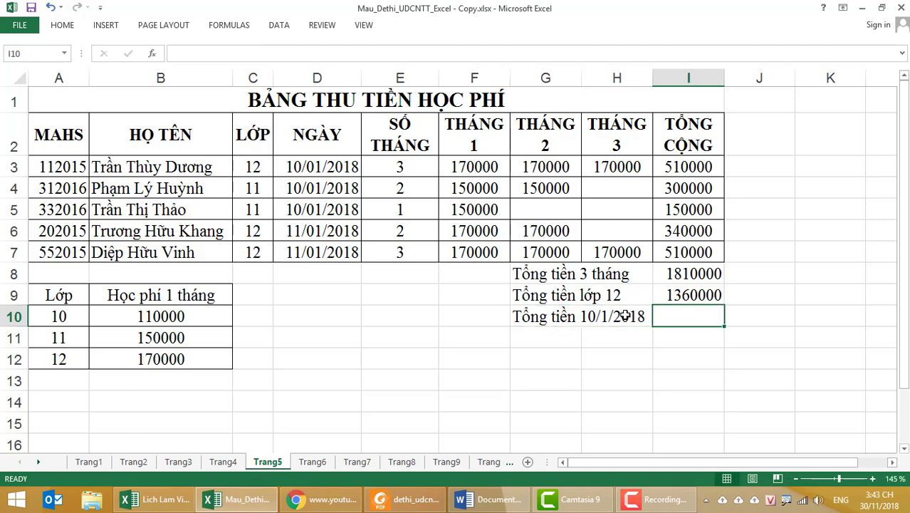
text(=)
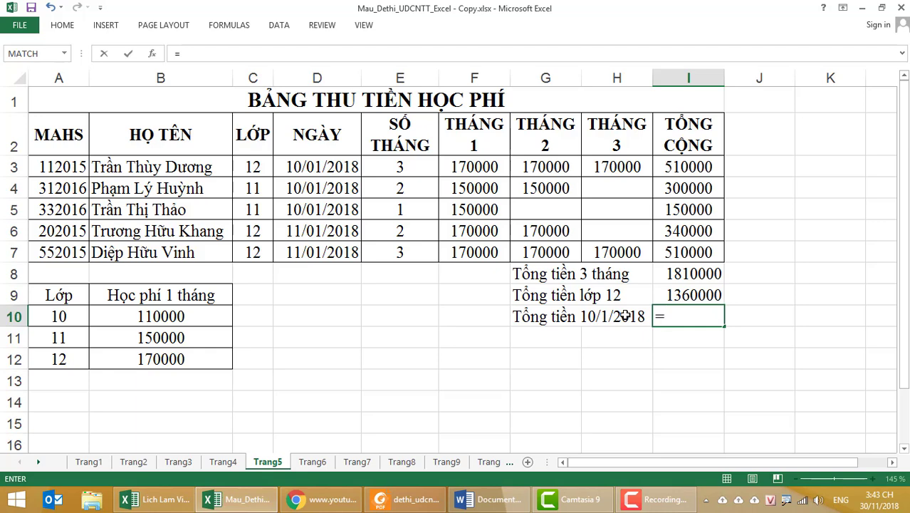
text(sumif)
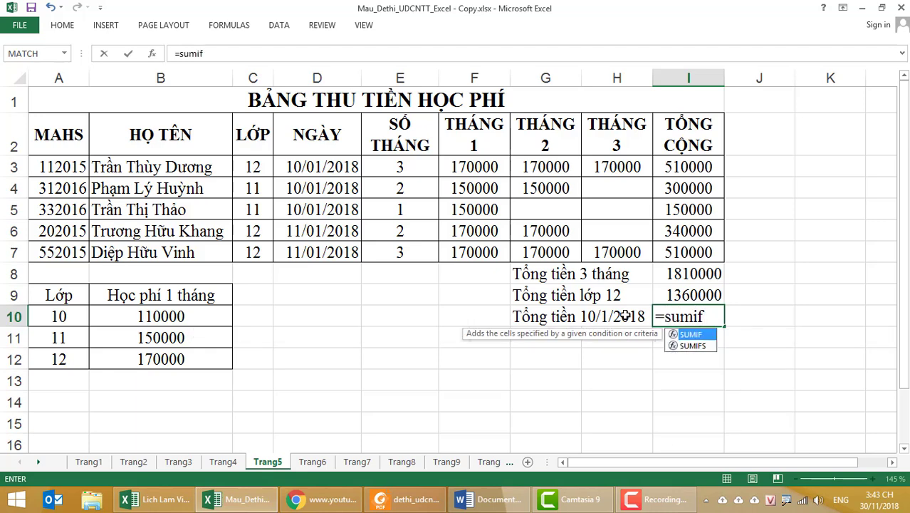
text(()
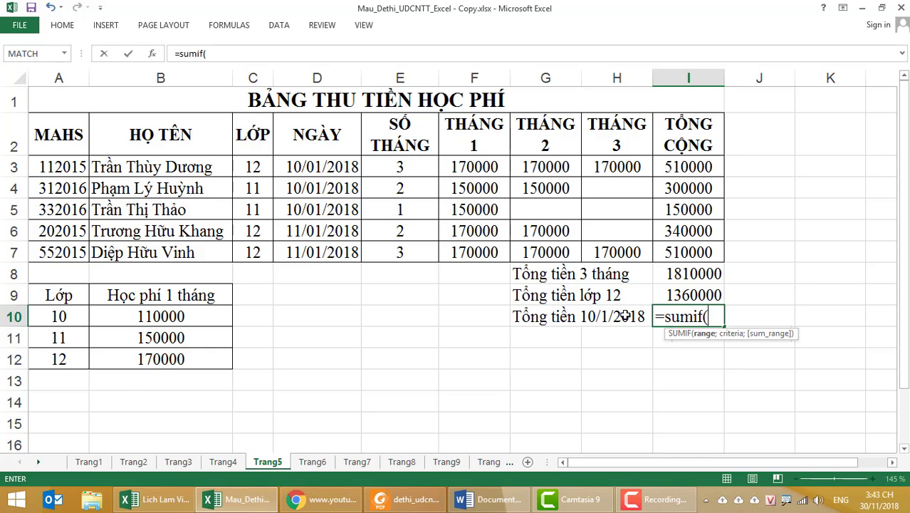
drag(315, 161, 304, 247)
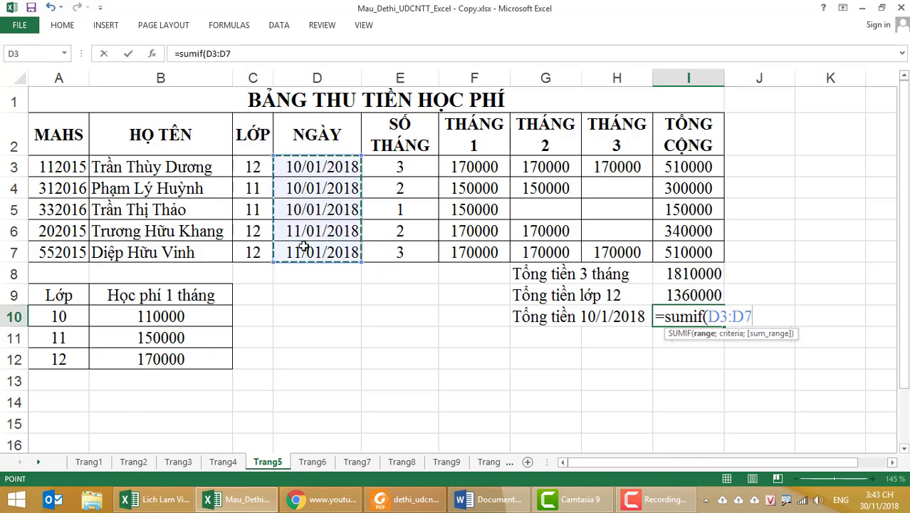
key(F4)
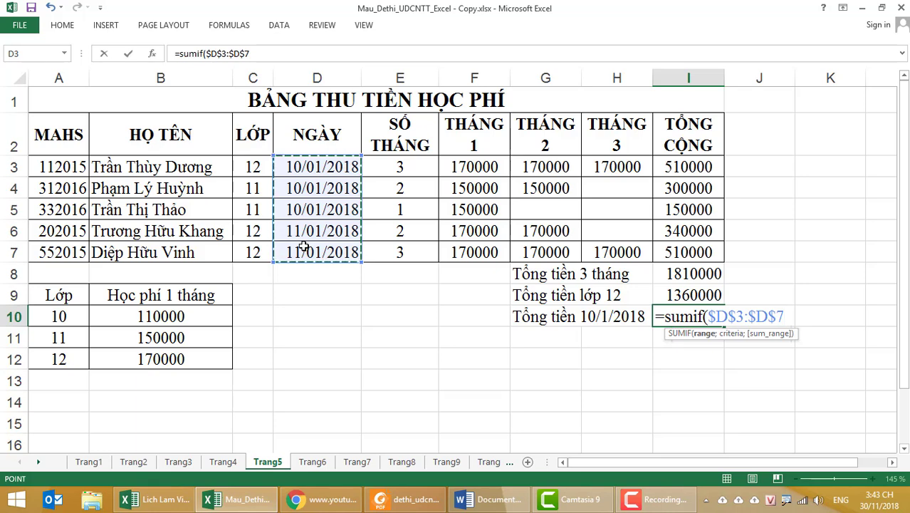
text(;)
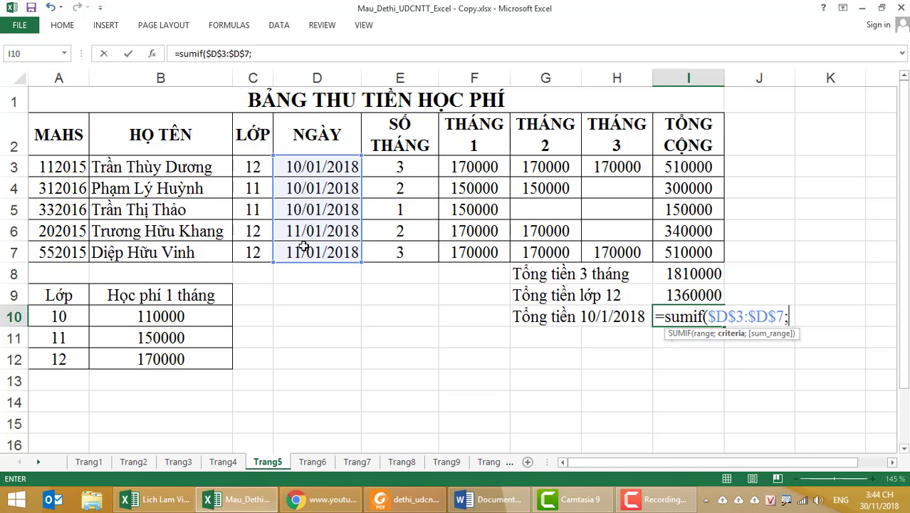
text(date)
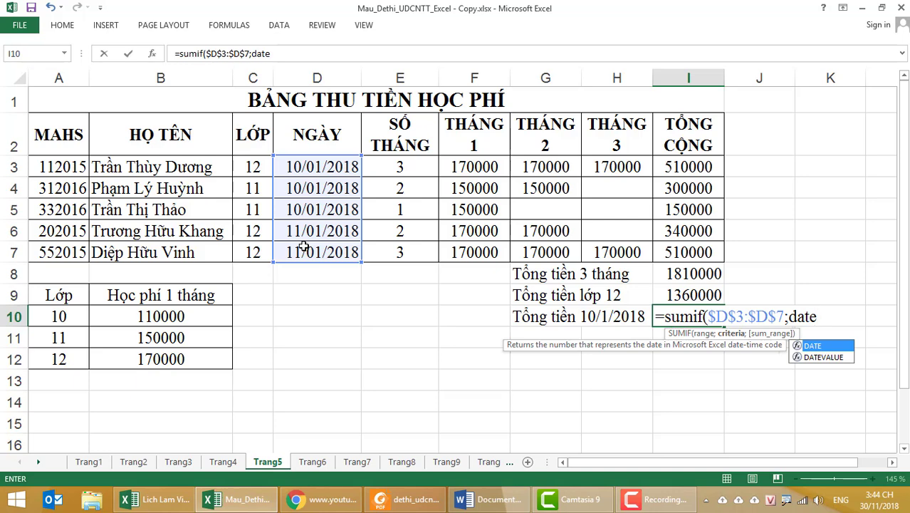
text(()
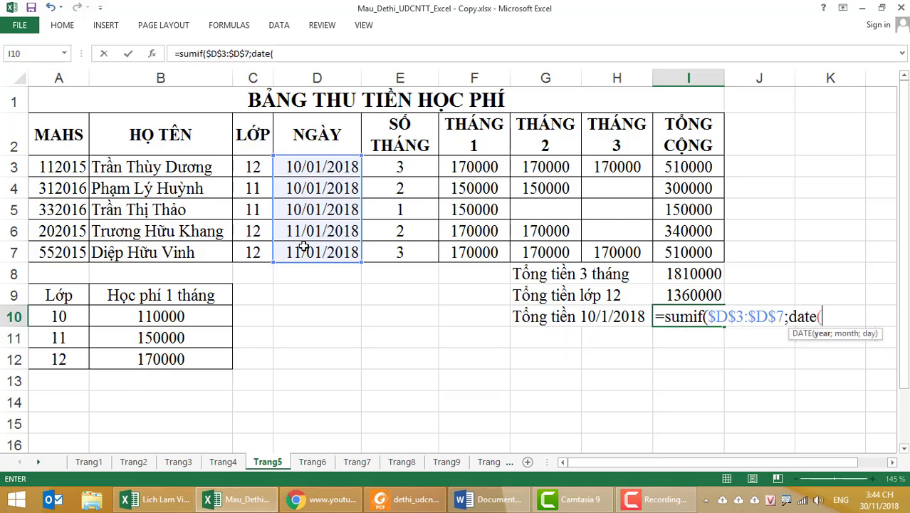
text(2018)
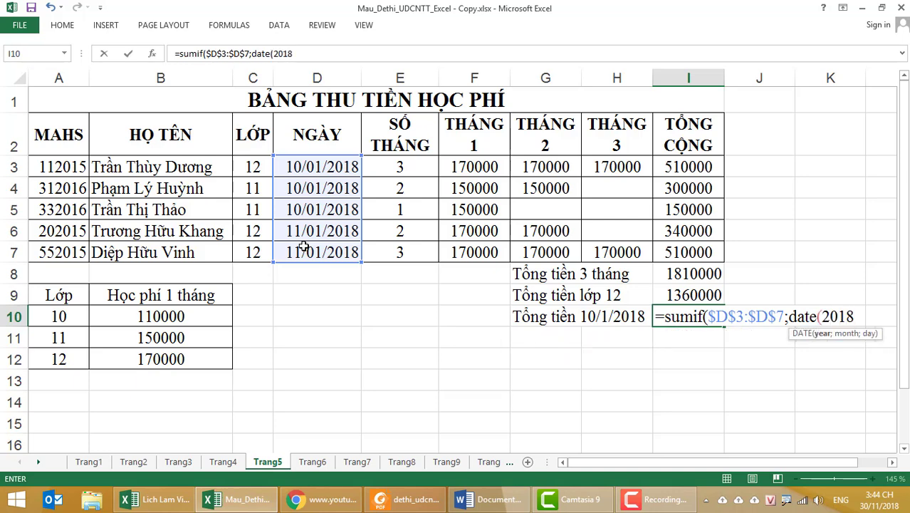
text(;1)
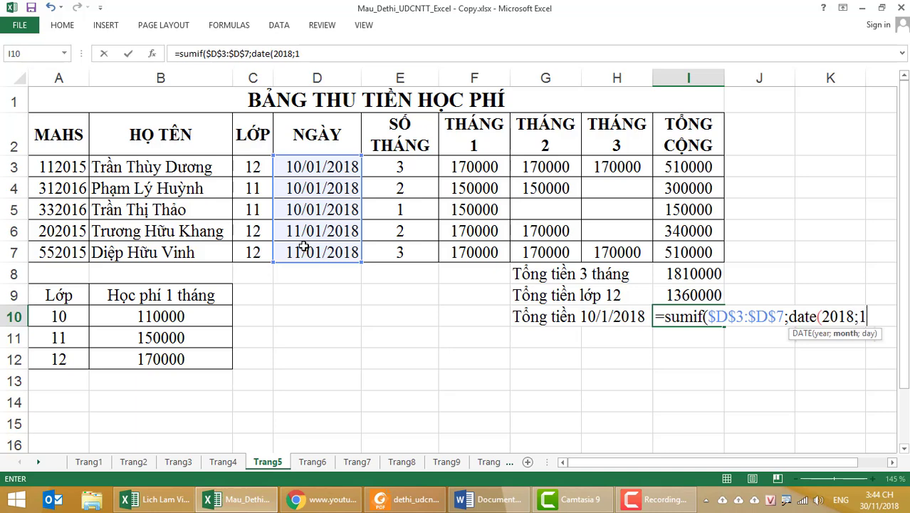
text(;10)
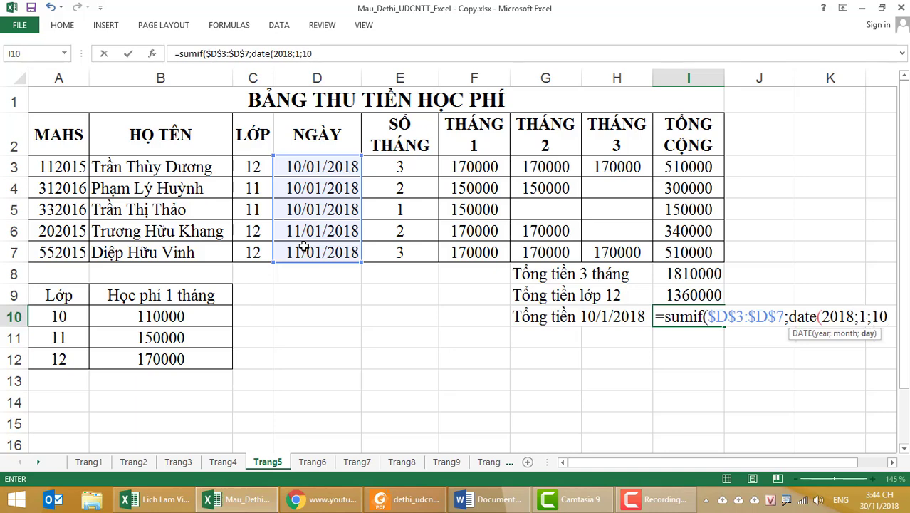
text())
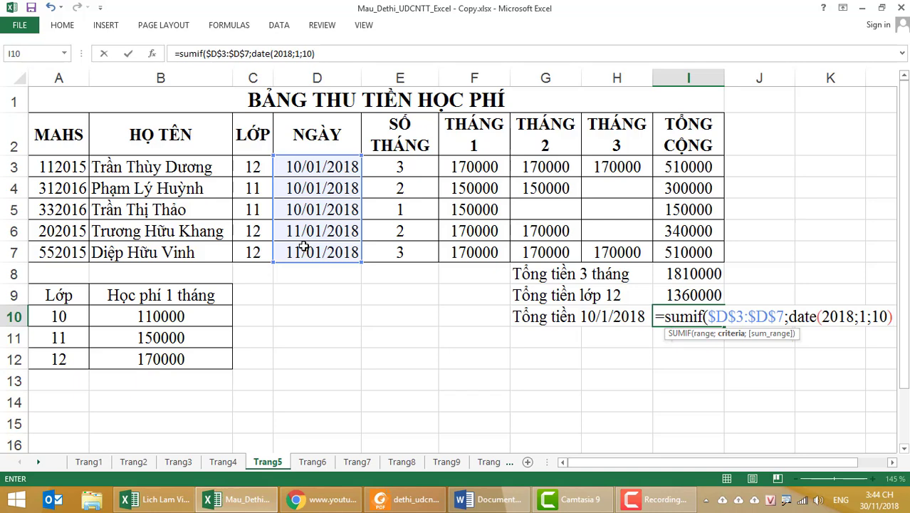
text(;)
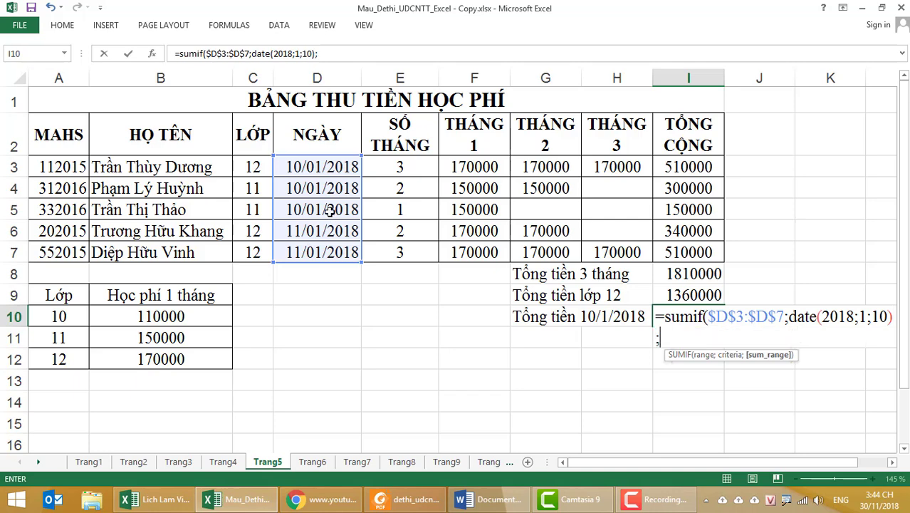
drag(694, 164, 689, 251)
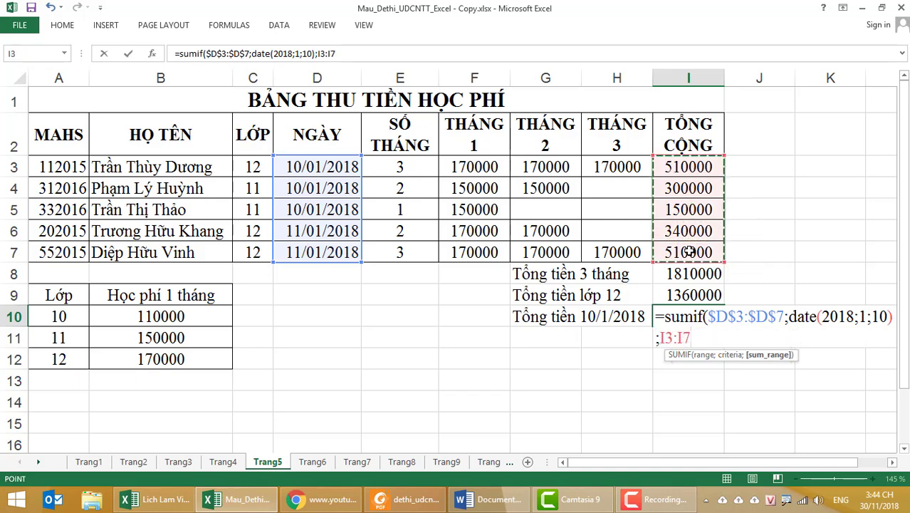
key(F4)
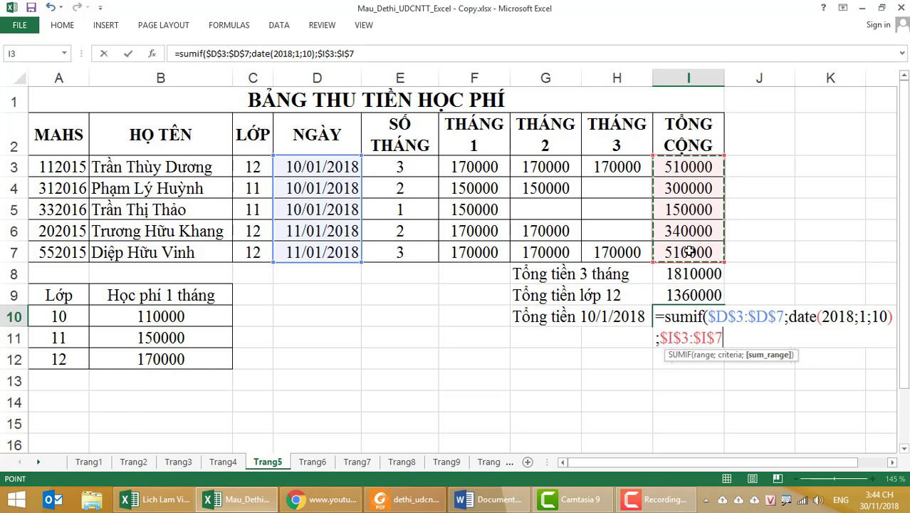
text())
key(Return)
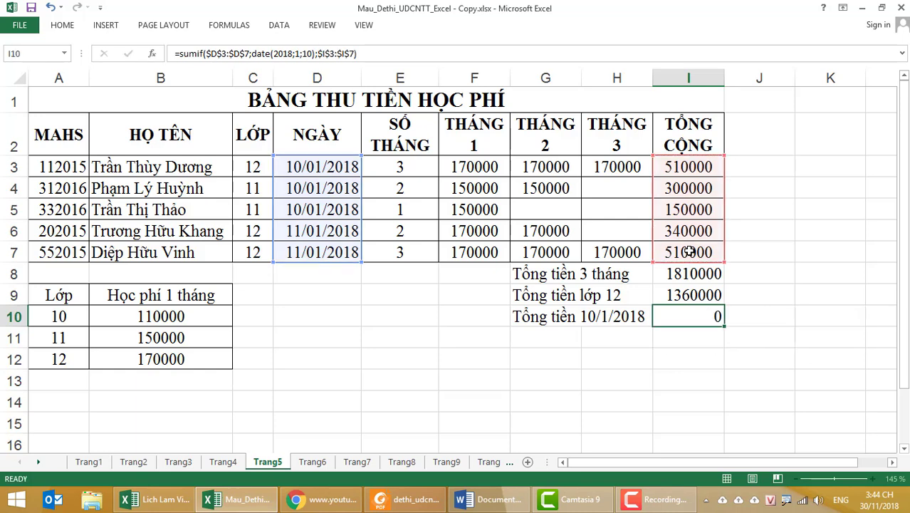
Step: Check the I10 formula against the sum of I3:I5 and review the exam tasks in Foxit Reader, returning to the Excel workbook
click(659, 320)
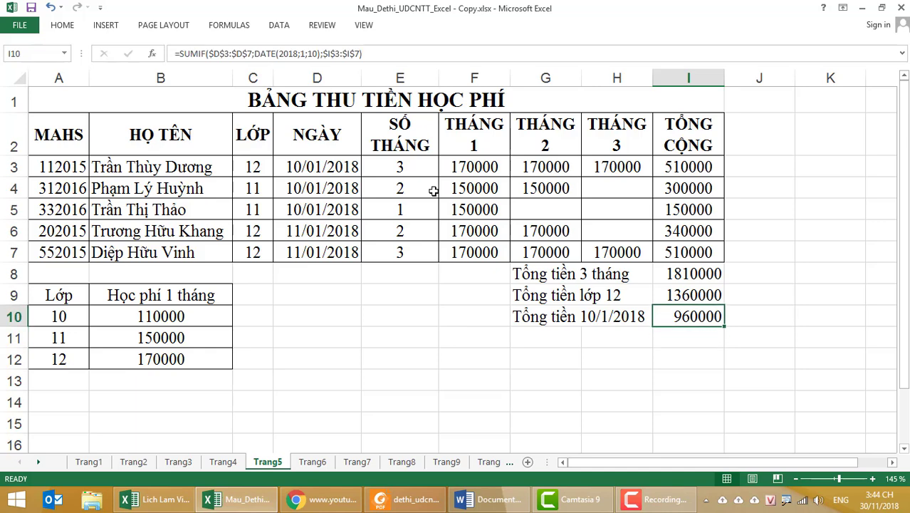
drag(705, 167, 698, 209)
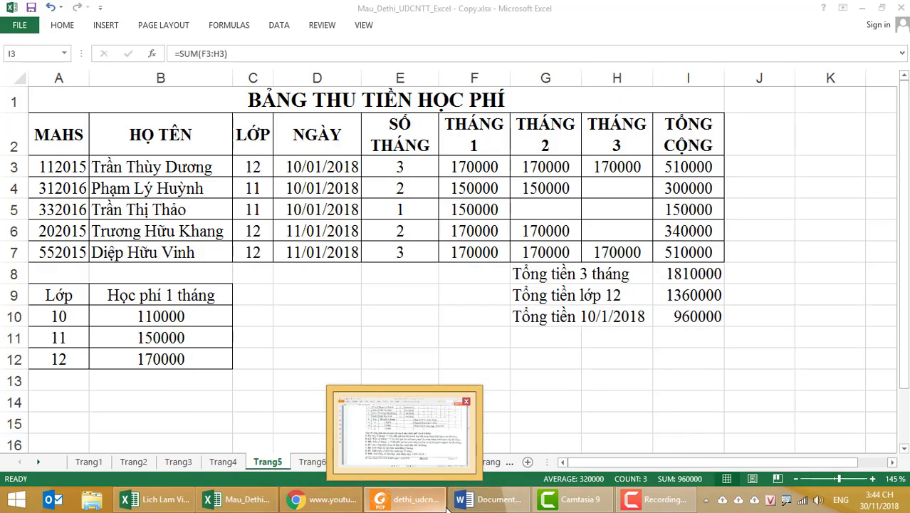
click(445, 501)
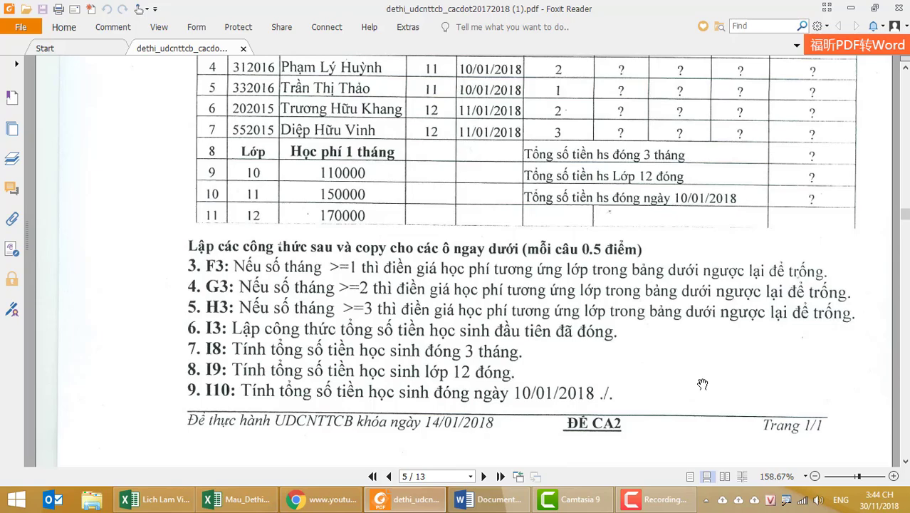
scroll(702, 384, up, 5)
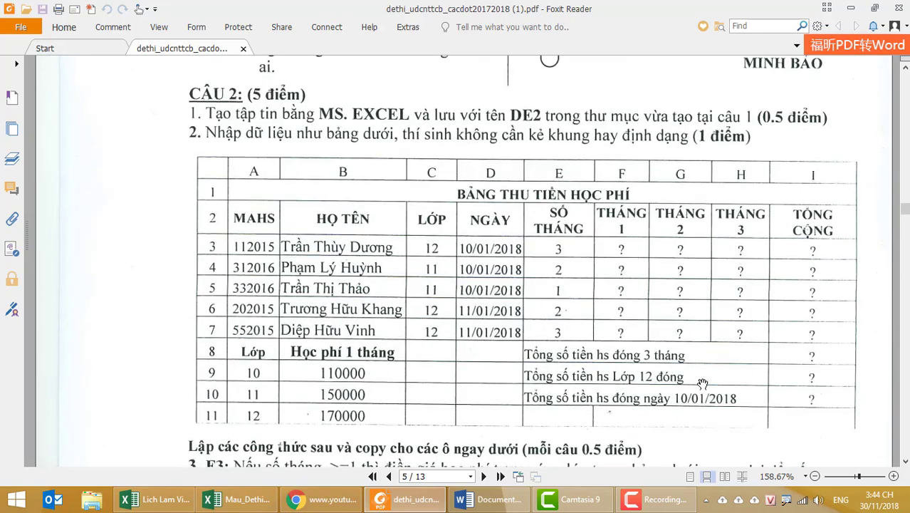
scroll(702, 385, down, 5)
scroll(702, 384, up, 2)
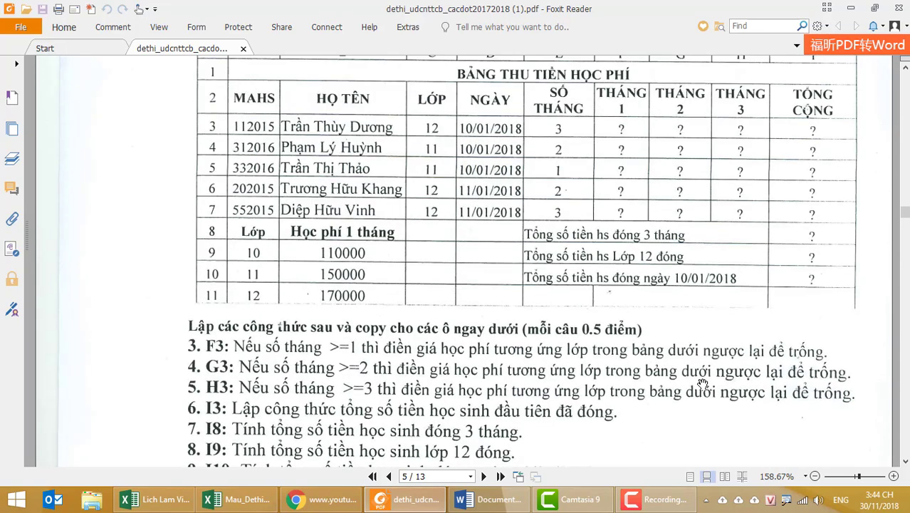
scroll(702, 384, down, 1)
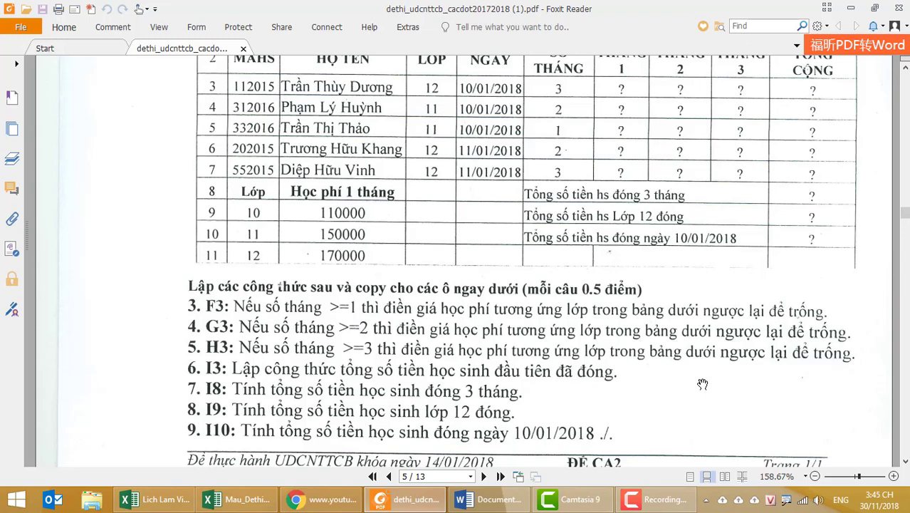
click(272, 501)
click(662, 361)
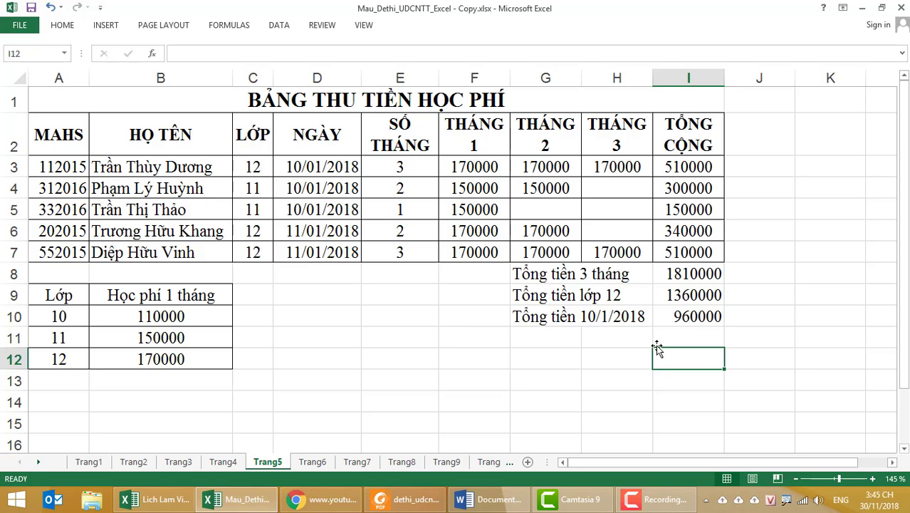
Step: Copy the F3 formula text onto a new page of the Word document and return to the Excel workbook, leaving F3 unedited
click(477, 167)
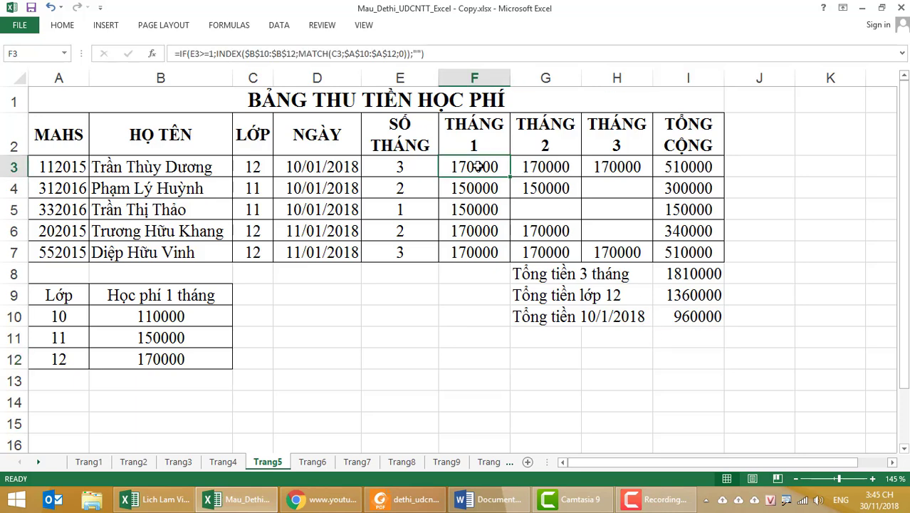
click(175, 53)
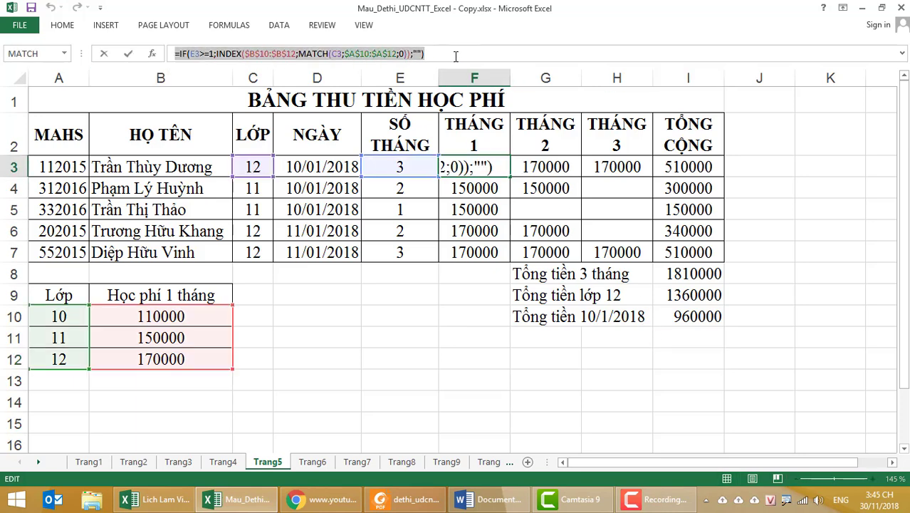
click(490, 499)
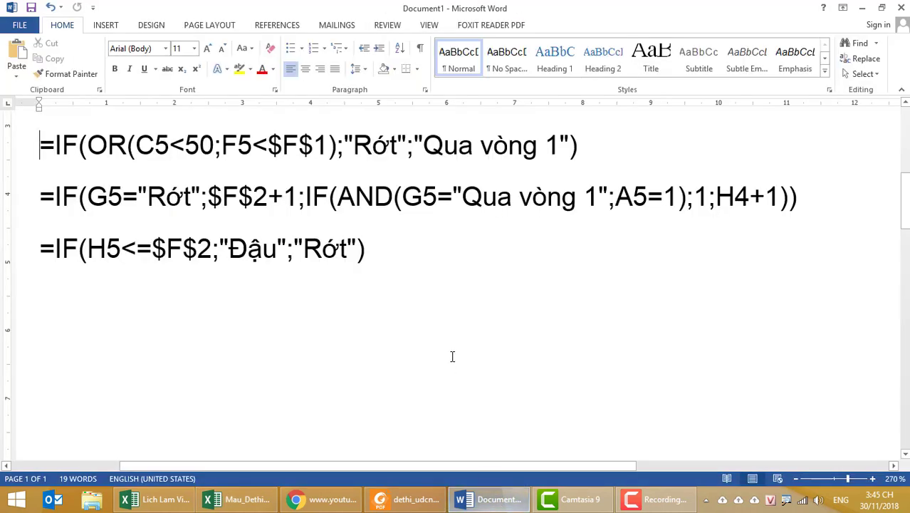
click(448, 282)
key(ctrl+Return)
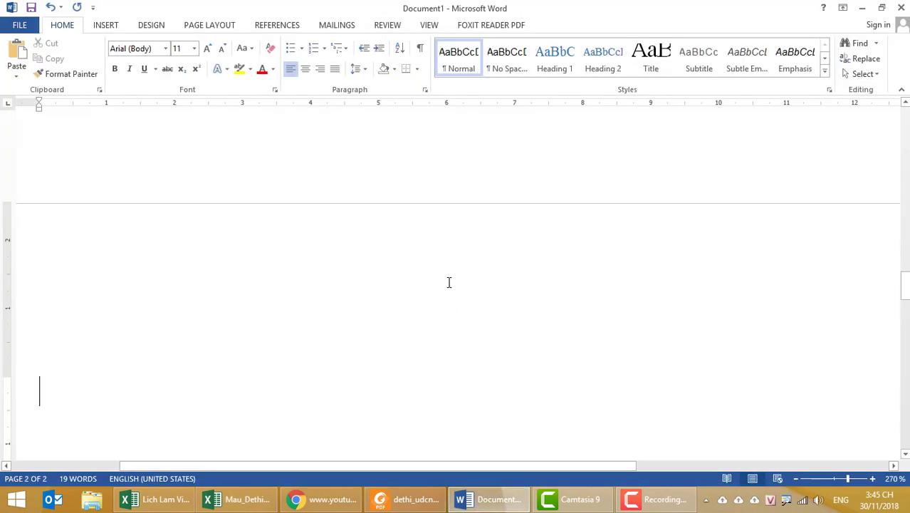
text(=IF(E3>=1;INDEX($B$10:$B$12;MATCH(C3;$A$10:$A$12;0));""))
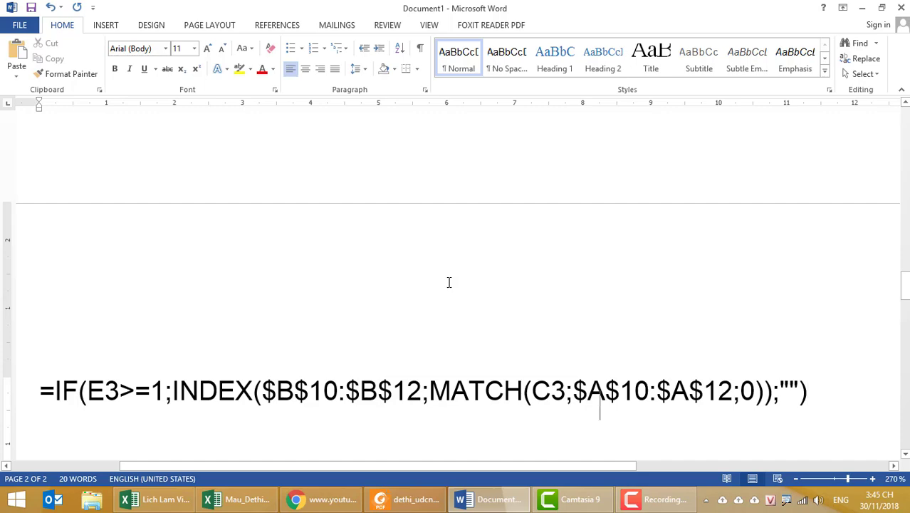
key(Return)
key(alt+Tab)
key(Escape)
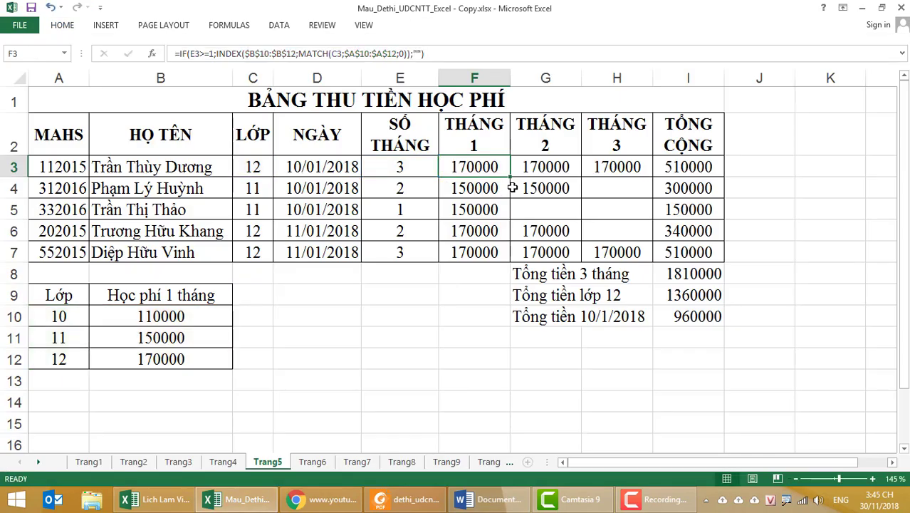
click(528, 171)
key(ctrl+c)
key(alt+Tab)
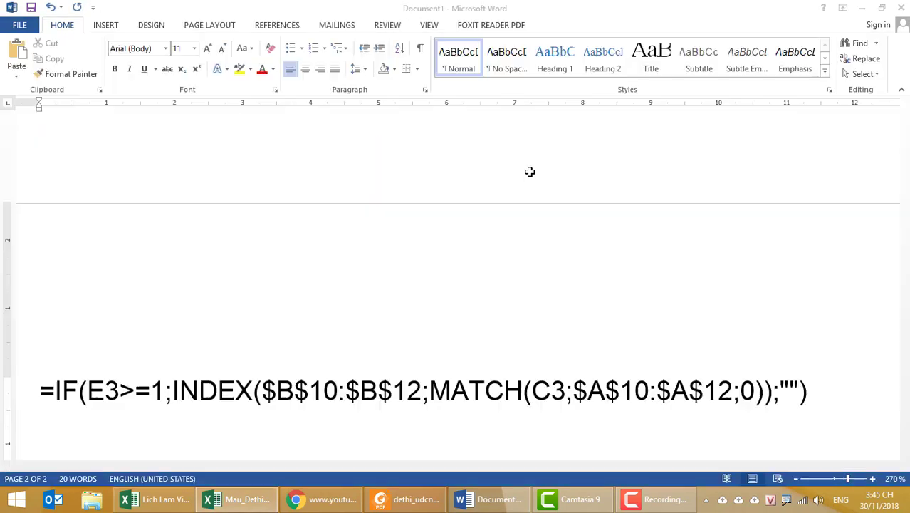
key(ctrl+v)
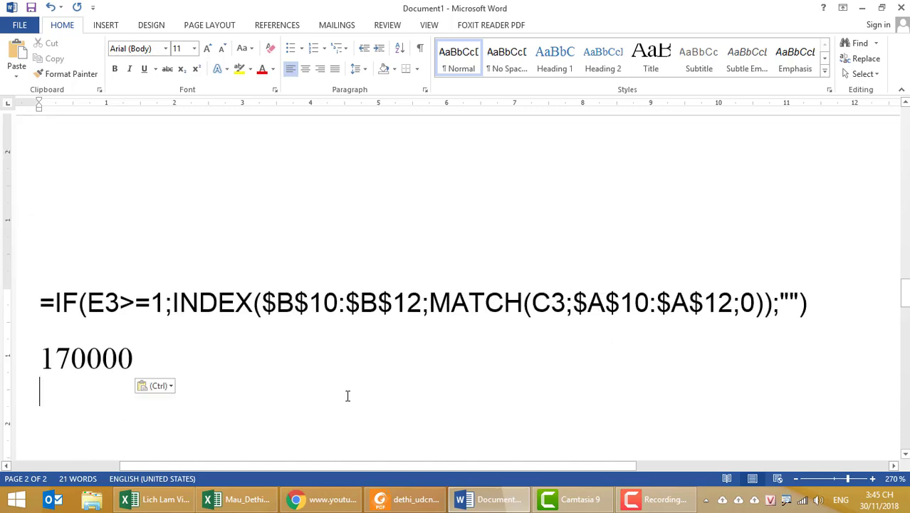
key(ctrl+z)
Step: Copy the G3 formula text from the Excel workbook into the Word document, leaving G3 unedited, and start a new line below it
key(alt+Tab)
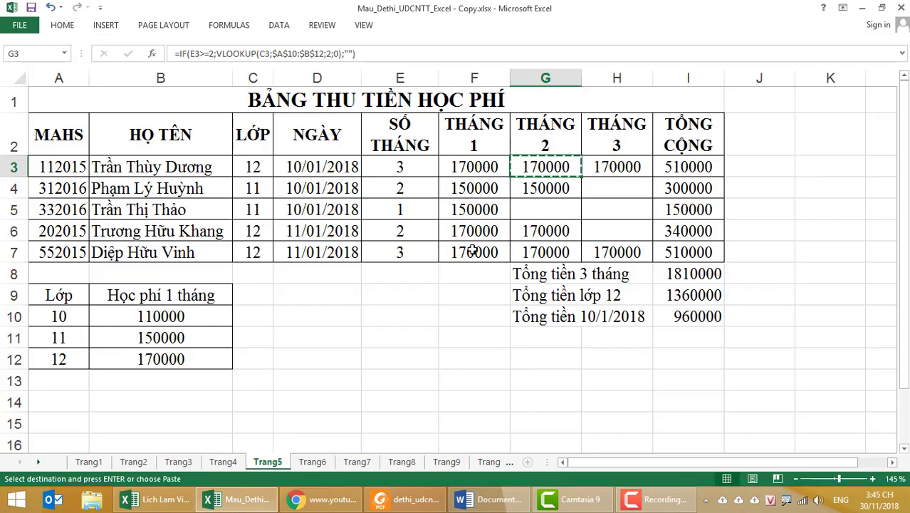
drag(370, 54, 159, 54)
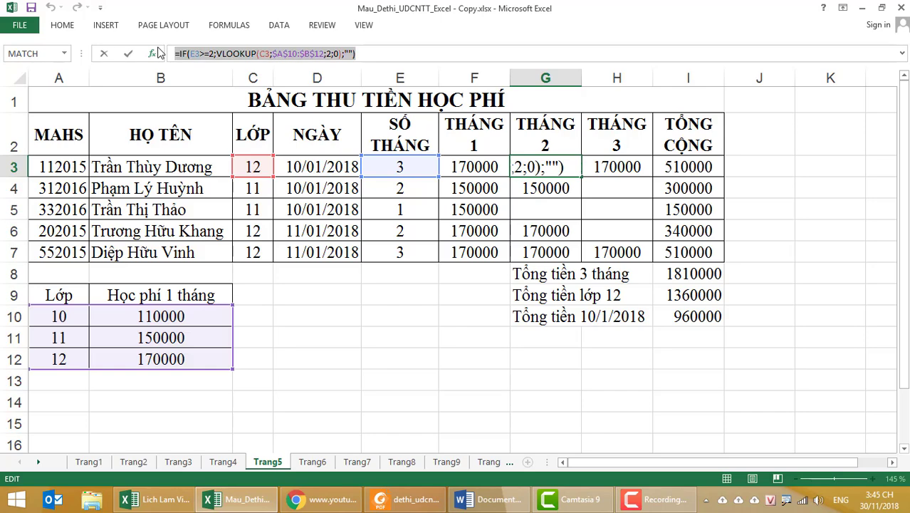
key(Escape)
key(alt+Tab)
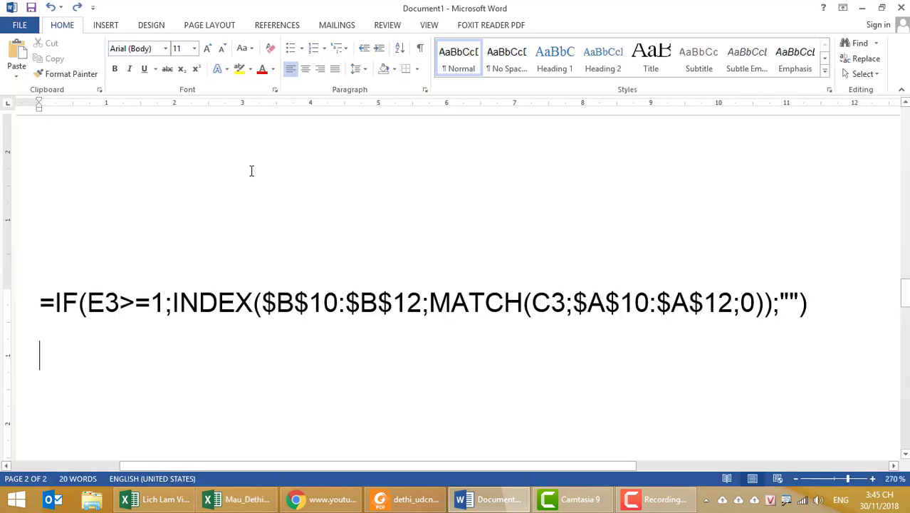
key(ctrl+v)
key(Return)
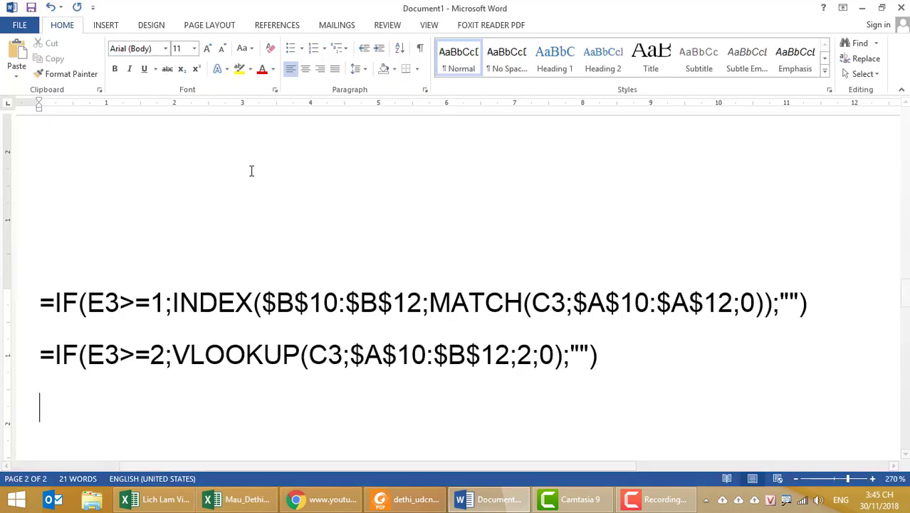
Step: Copy the H3 formula text from the Excel workbook below the VLOOKUP formula in the Word document, leaving H3 unedited
key(alt+Tab)
click(617, 166)
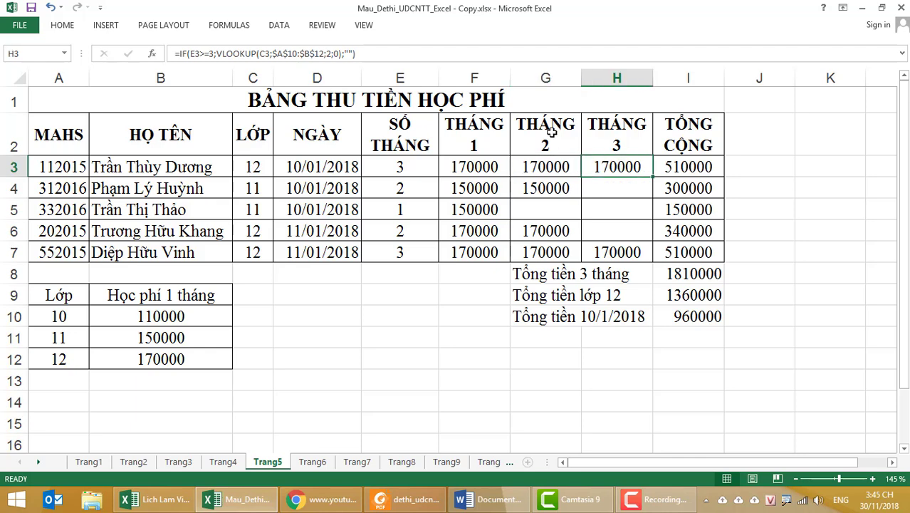
click(379, 55)
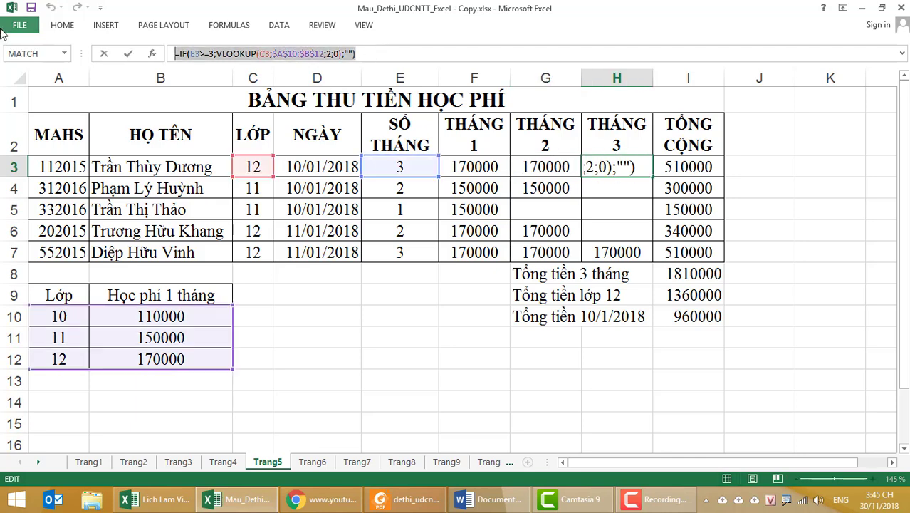
key(Escape)
key(alt+Tab)
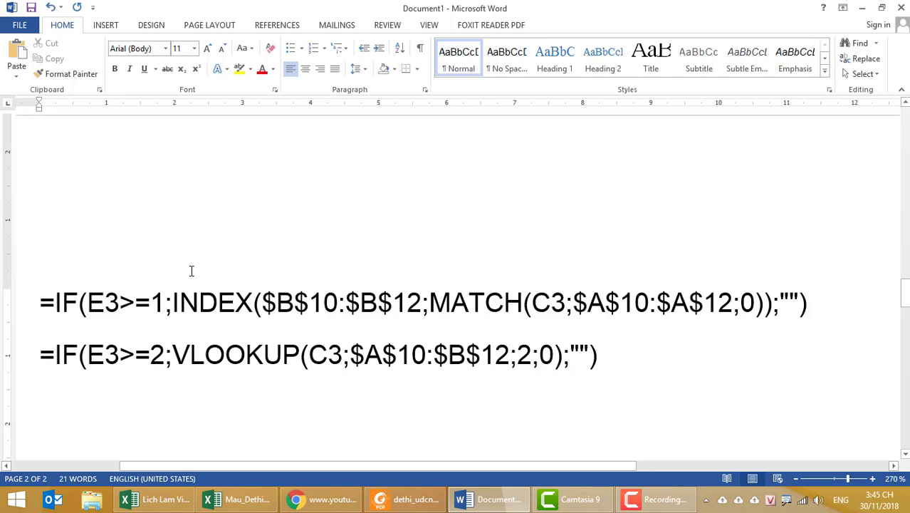
key(ctrl+v)
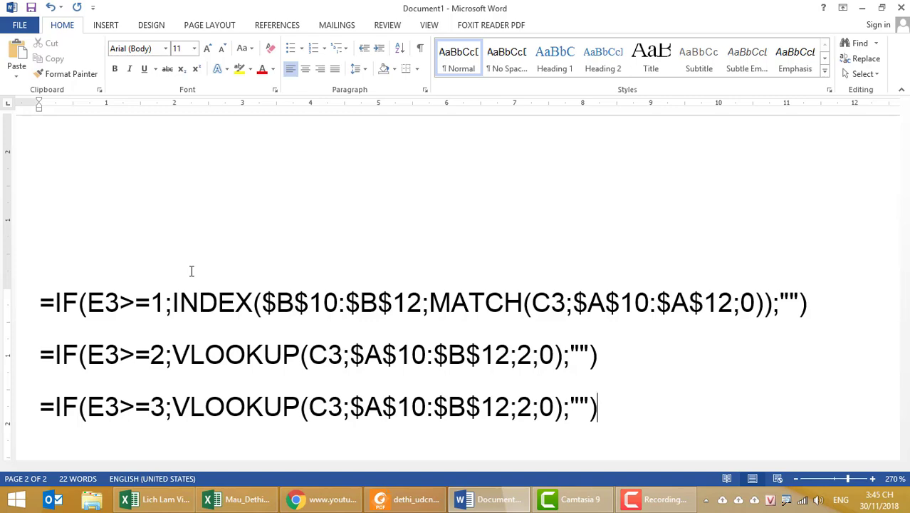
Step: Copy the I3 formula text from the Excel workbook onto a new line in the Word document, leaving I3 unedited
key(alt+Tab)
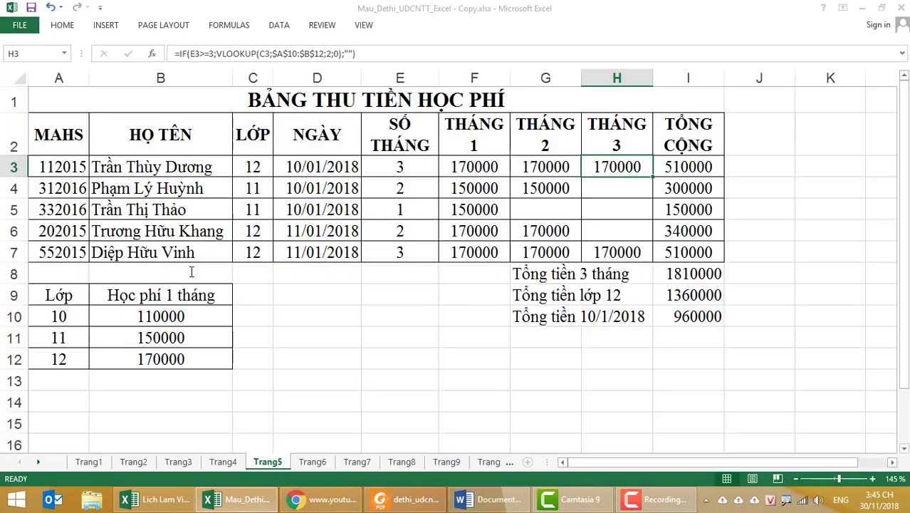
click(688, 169)
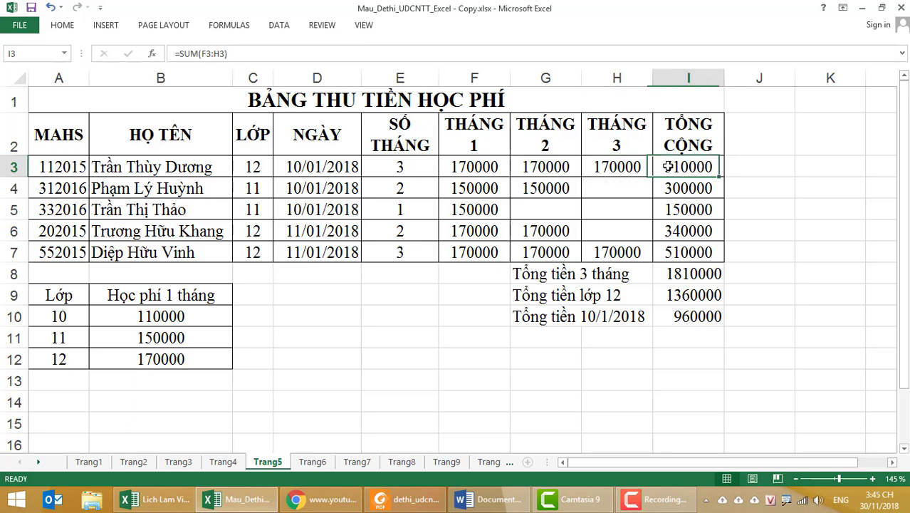
drag(239, 54, 46, 51)
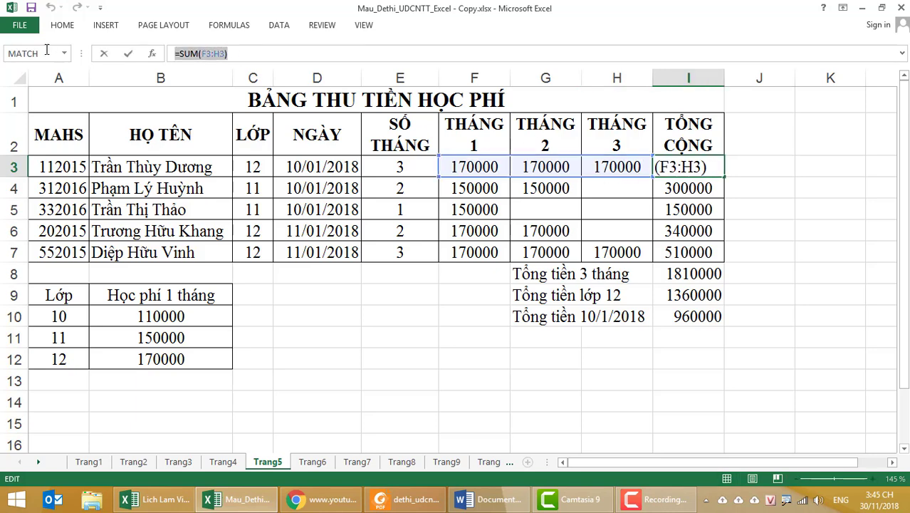
key(Escape)
key(alt+Tab)
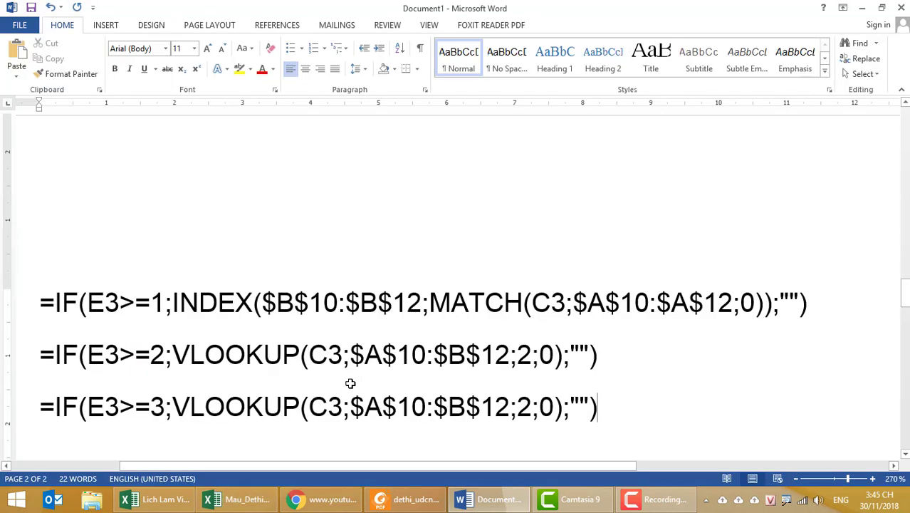
key(Return)
key(ctrl+v)
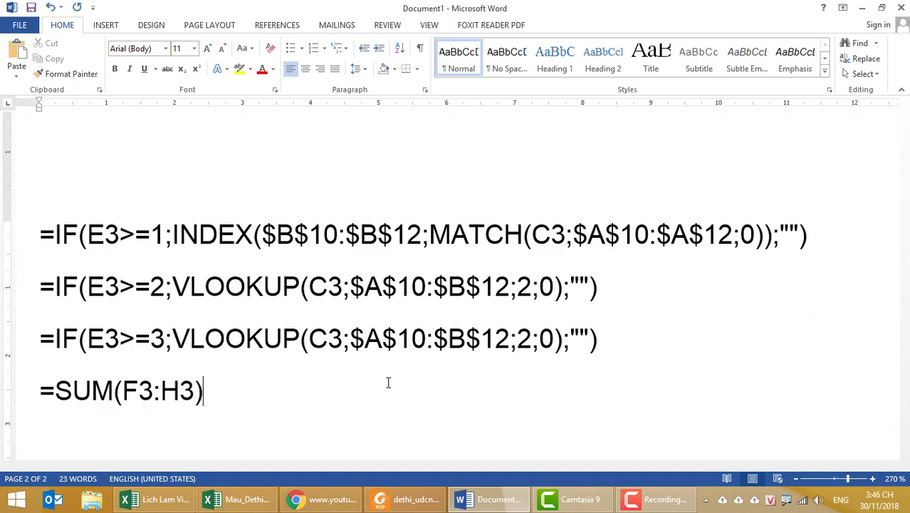
Step: Return to the Excel workbook and replace the I8 formula with a SUMIF that totals $I$3:$I$7 where $E$3:$E$7 equals 3
key(alt+Tab)
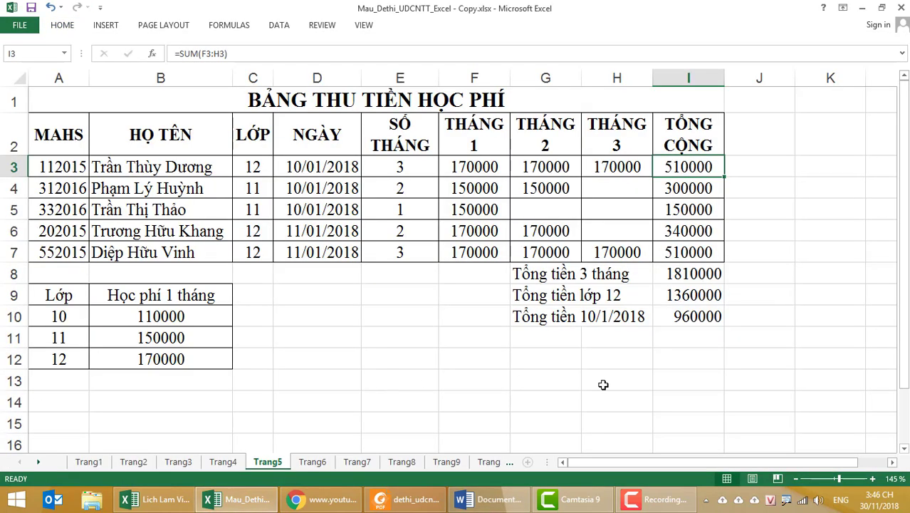
click(689, 276)
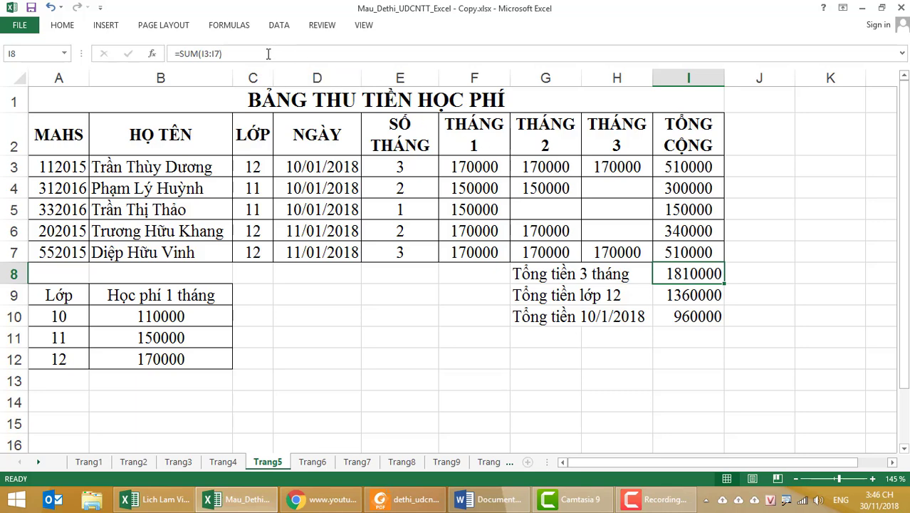
click(226, 54)
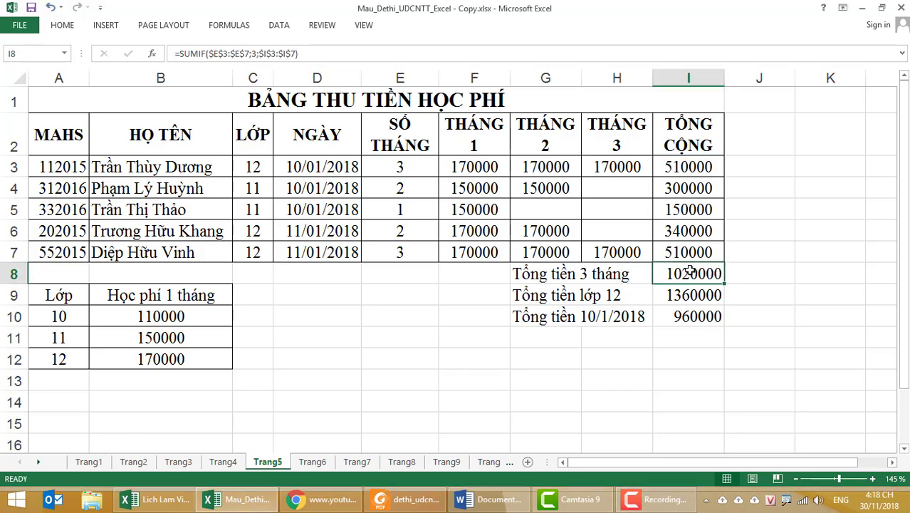
key(Delete)
text(=)
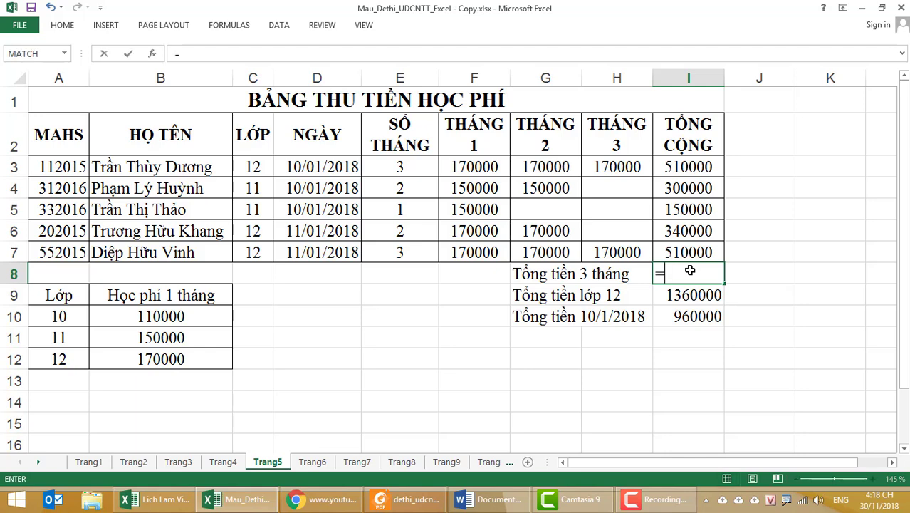
text(su)
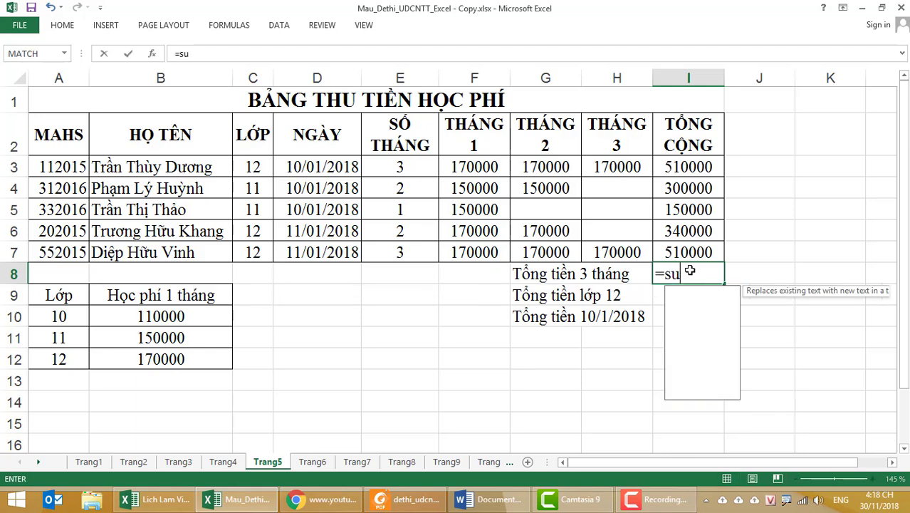
text(mif)
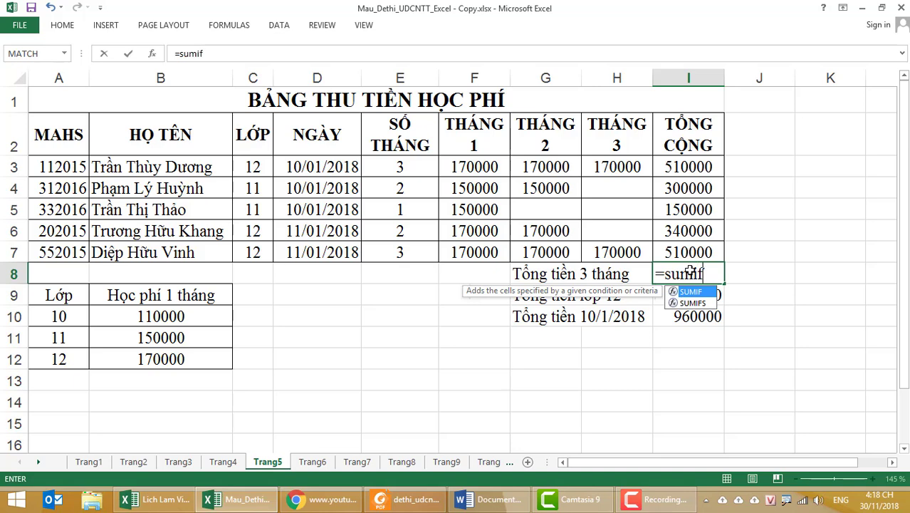
text(()
drag(399, 166, 404, 251)
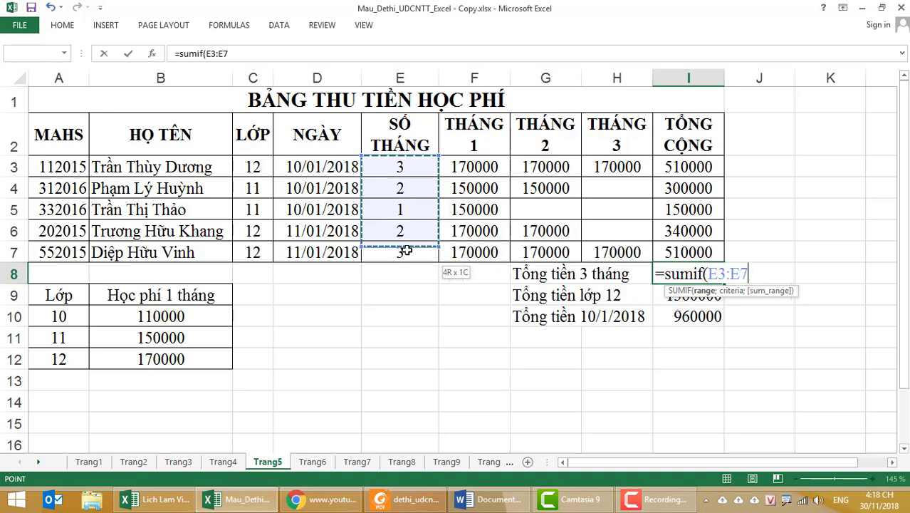
key(F4)
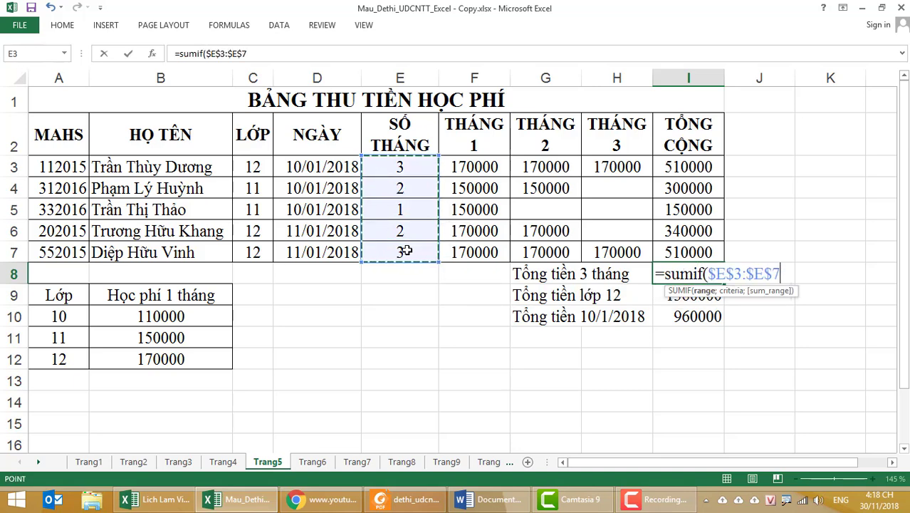
text(,3)
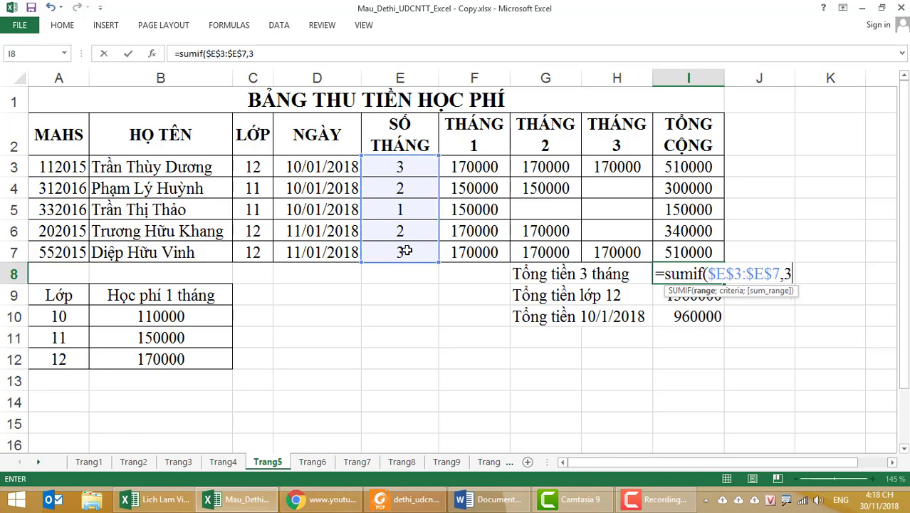
key(BackSpace)
key(BackSpace)
text(;3;)
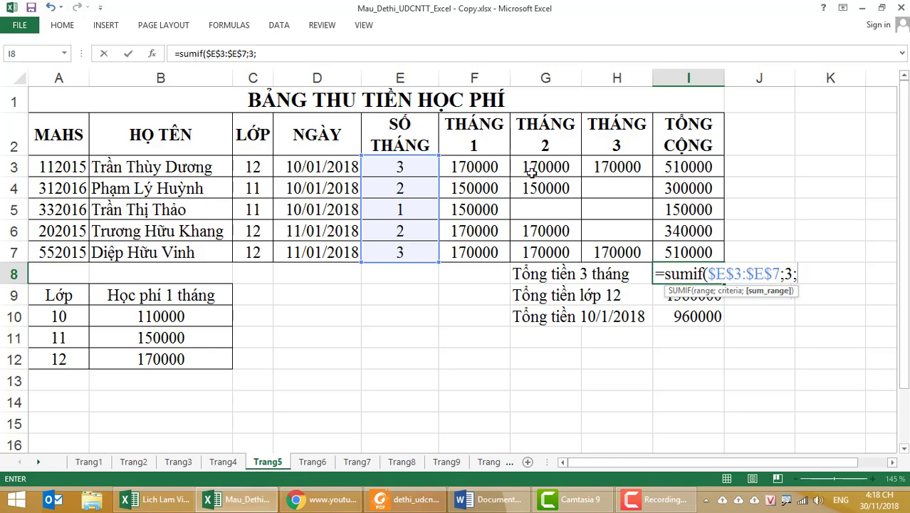
drag(700, 168, 692, 252)
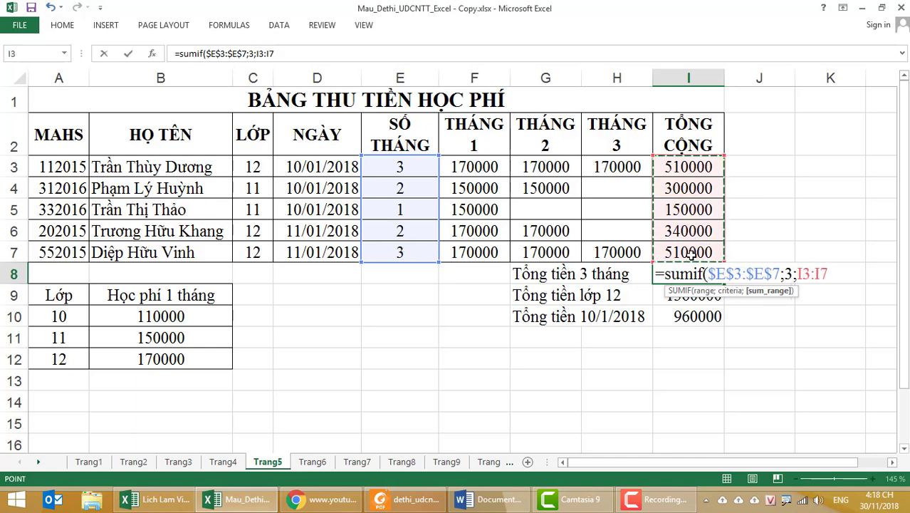
key(F4)
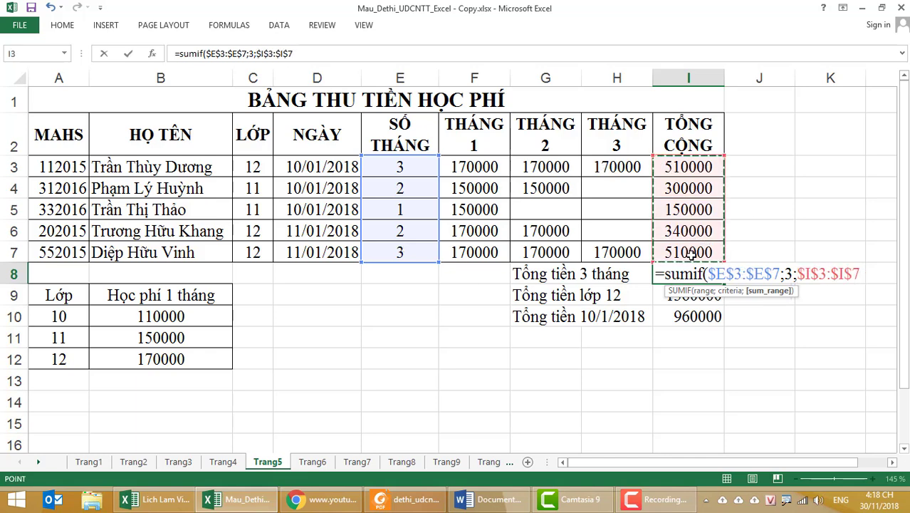
text())
key(Return)
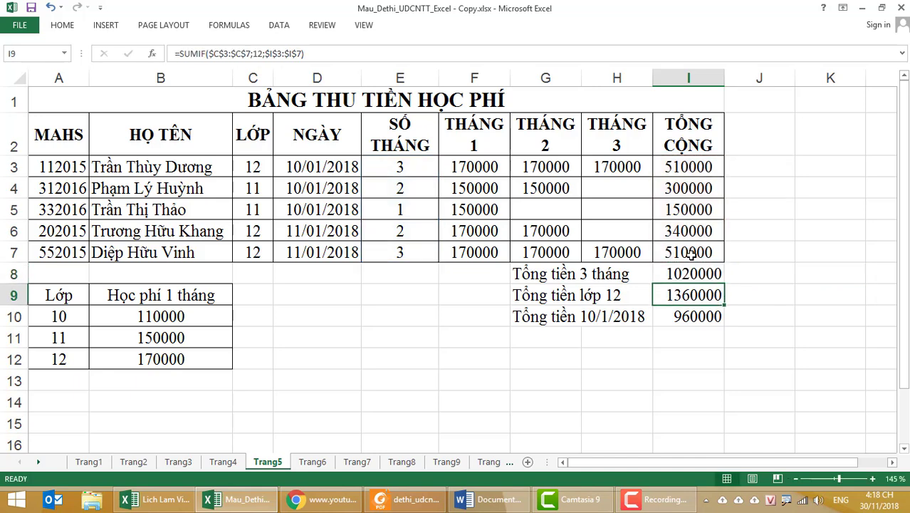
Step: Check the G8 label against the I8 formula and widen column I slightly
click(577, 273)
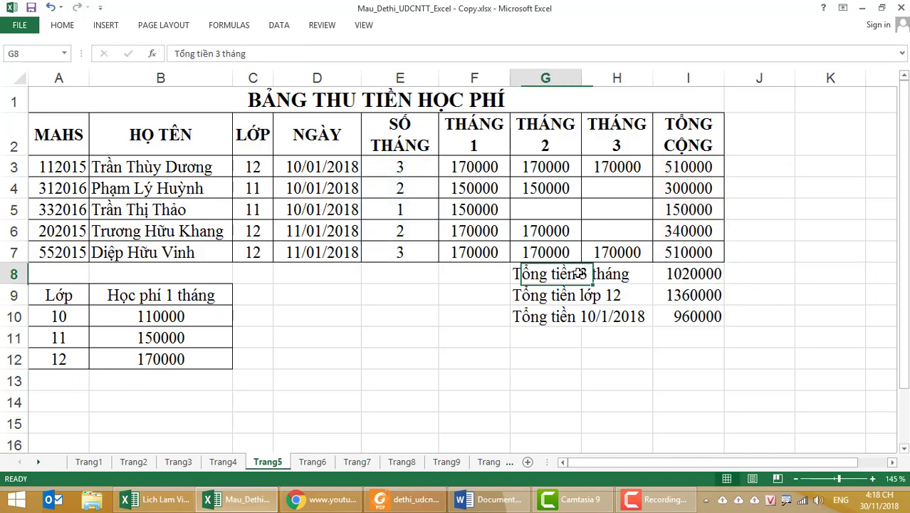
click(696, 271)
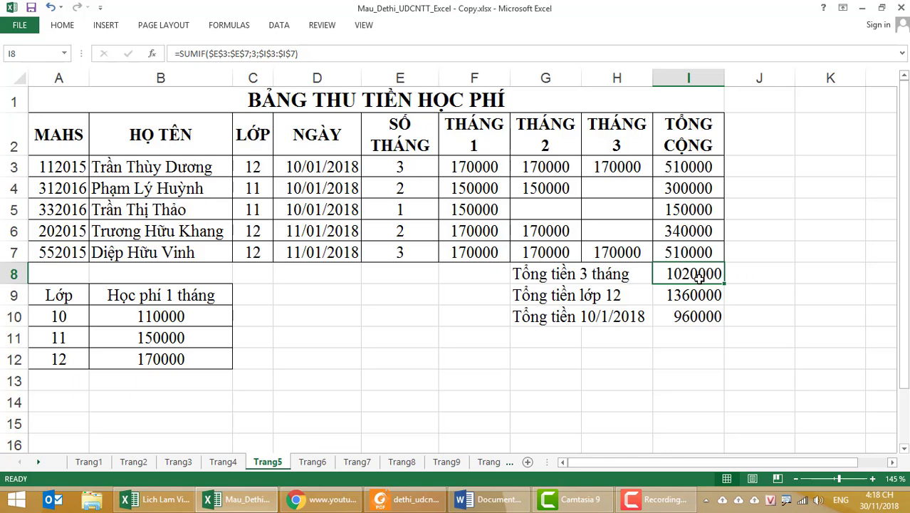
mouse_move(692, 171)
mouse_down()
mouse_move(676, 307)
mouse_move(683, 320)
mouse_up()
click(753, 275)
drag(724, 77, 736, 76)
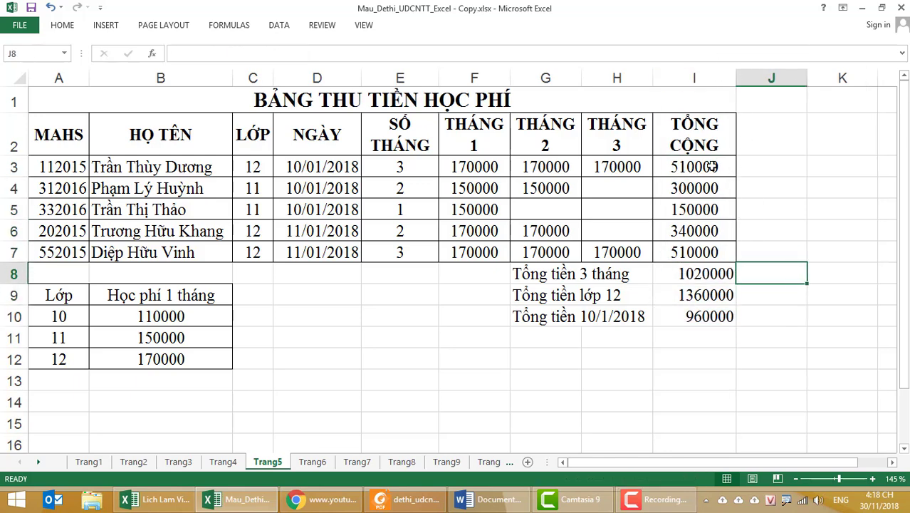
Step: Add the formula text =SUM(I3:I7) below =SUM(F3:H3) in the Word document and start a new line after it
click(689, 293)
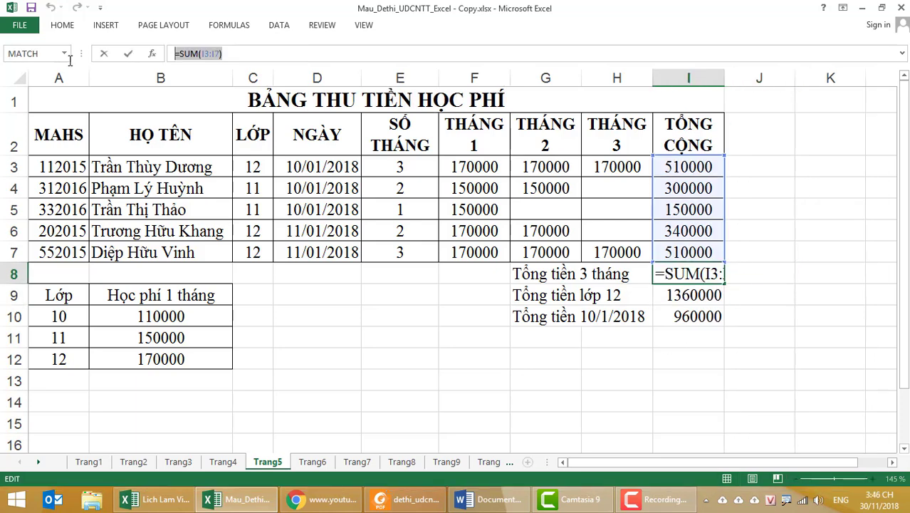
text())
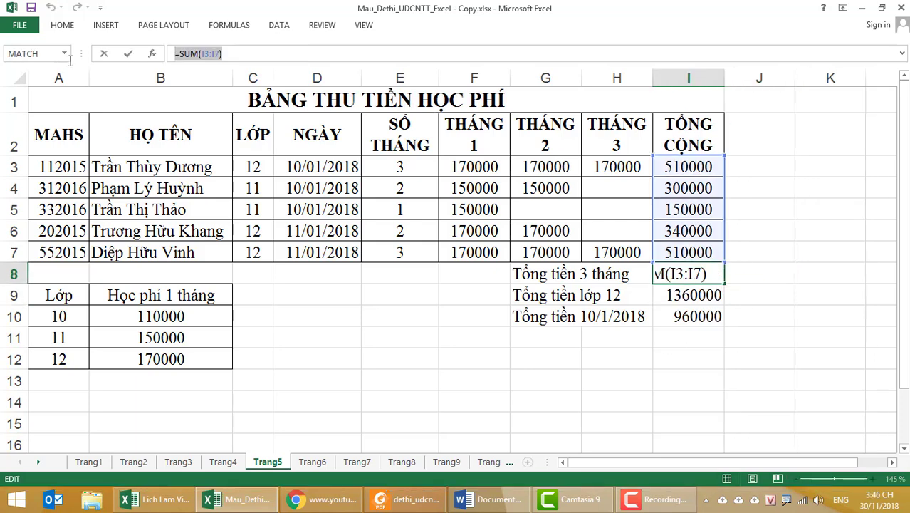
key(ctrl+Return)
key(alt+Tab)
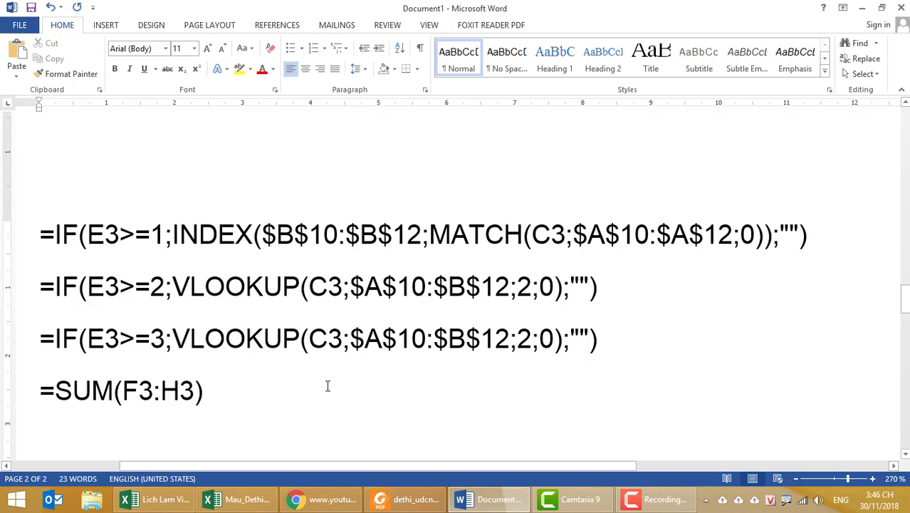
text(=SUM(I3:I7))
key(Return)
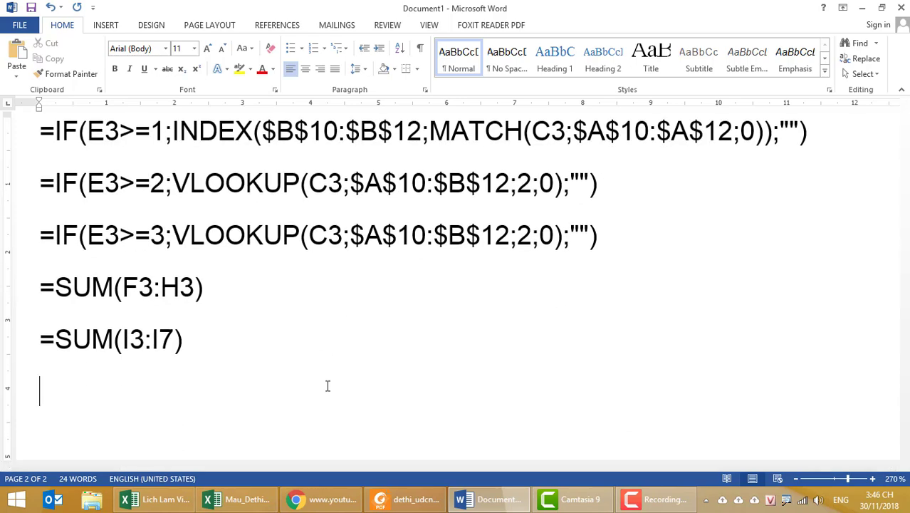
Step: Copy the I9 formula text =SUMIF($C$3:$C$7;12;$I$3:$I$7) from the Excel workbook below =SUM(I3:I7) in the Word document, leaving I9 unedited
key(alt+Tab)
click(667, 296)
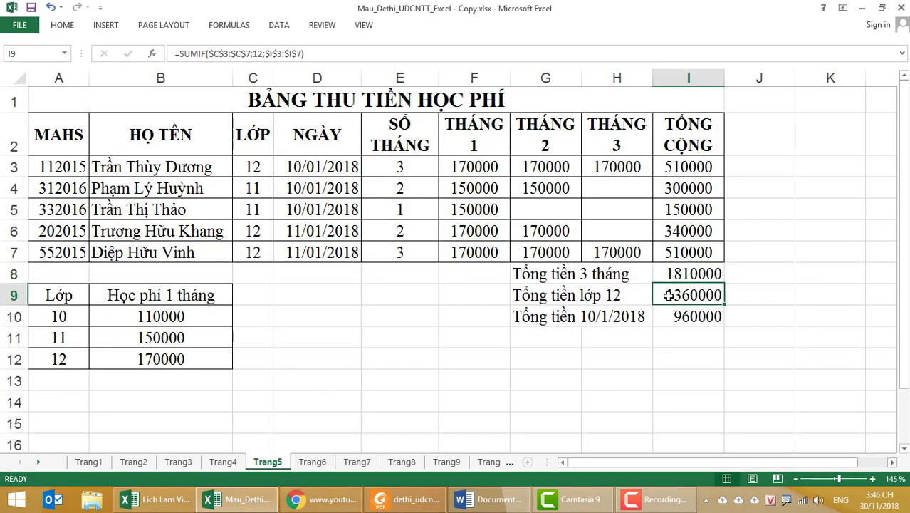
drag(328, 55, 92, 46)
key(ctrl+c)
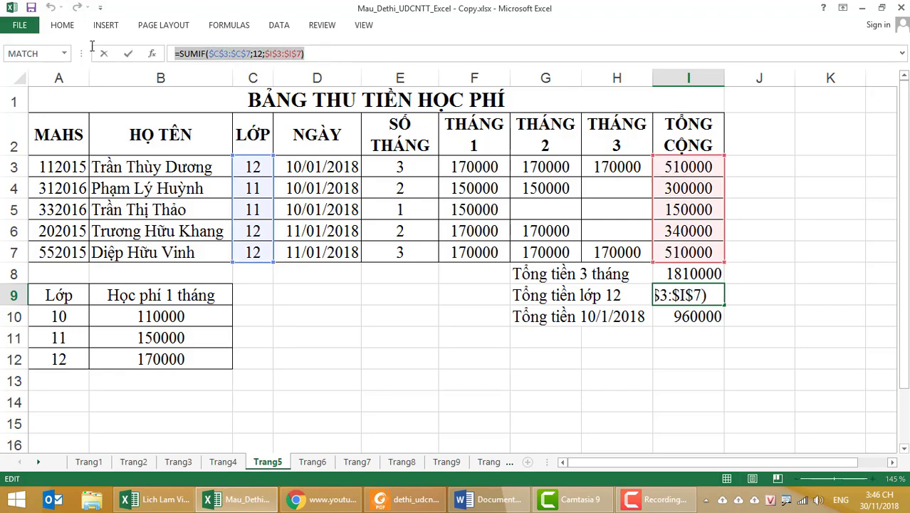
key(Escape)
key(alt+Tab)
key(ctrl+v)
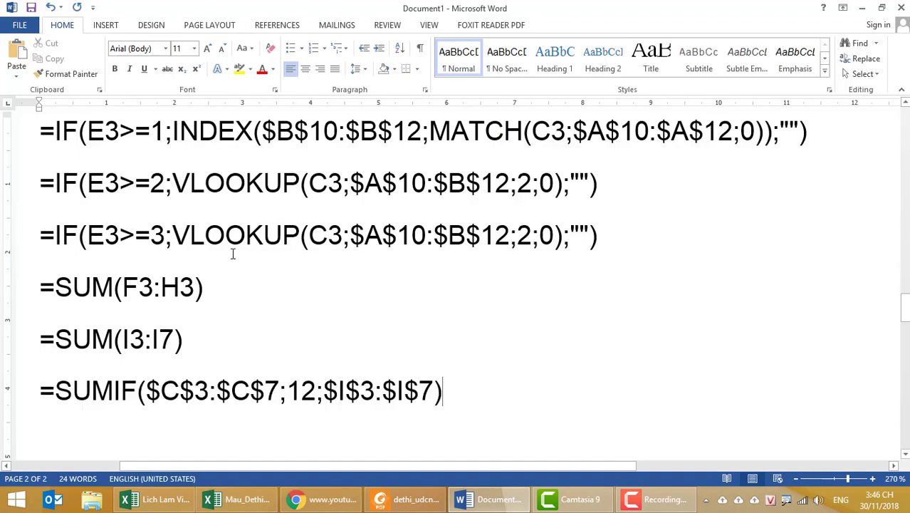
Step: Copy the I10 formula text =SUMIF($D$3:$D$7;DATE(2018;1;10);$I$3:$I$7) from Excel onto a new last line in the Word document and collapse the ribbon
key(alt+Tab)
click(675, 316)
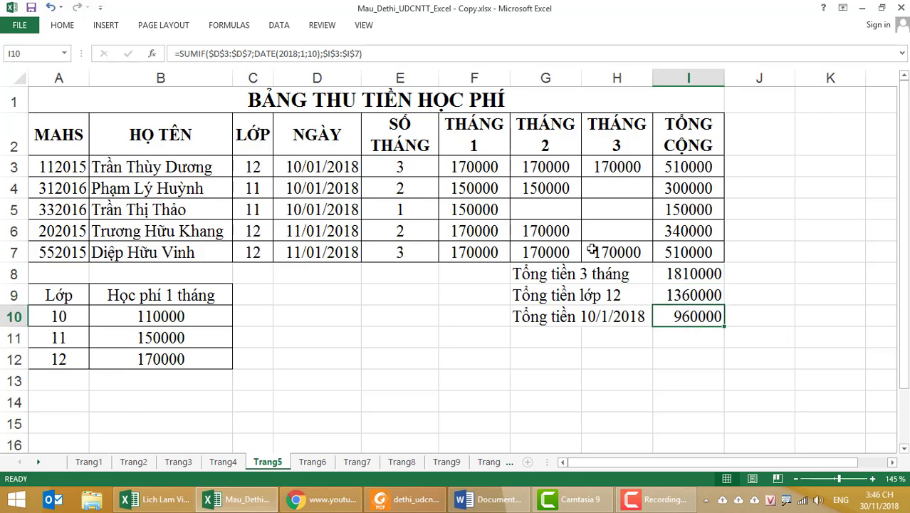
drag(361, 54, 17, 46)
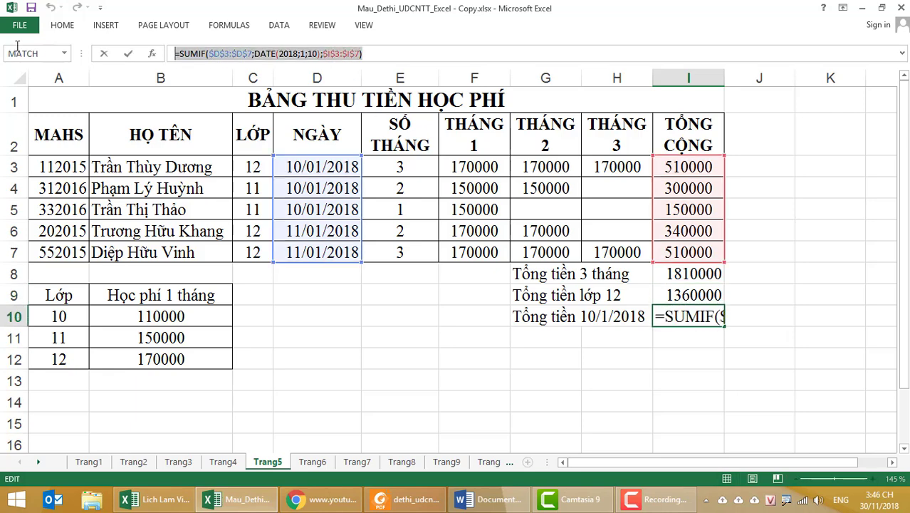
key(alt+Tab)
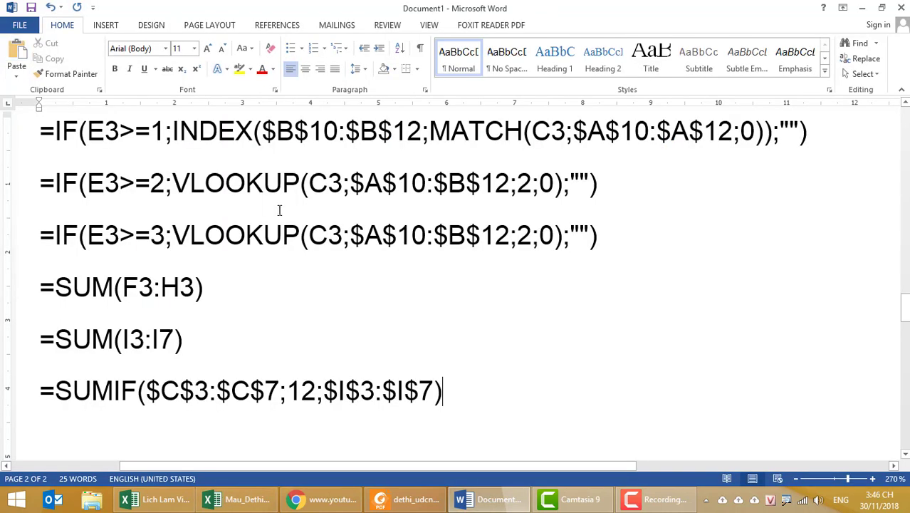
key(Return)
key(ctrl+v)
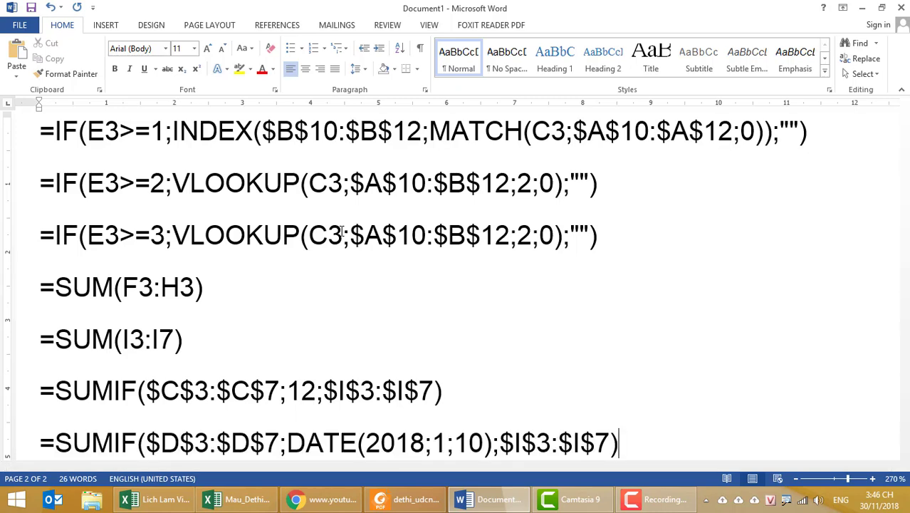
click(900, 94)
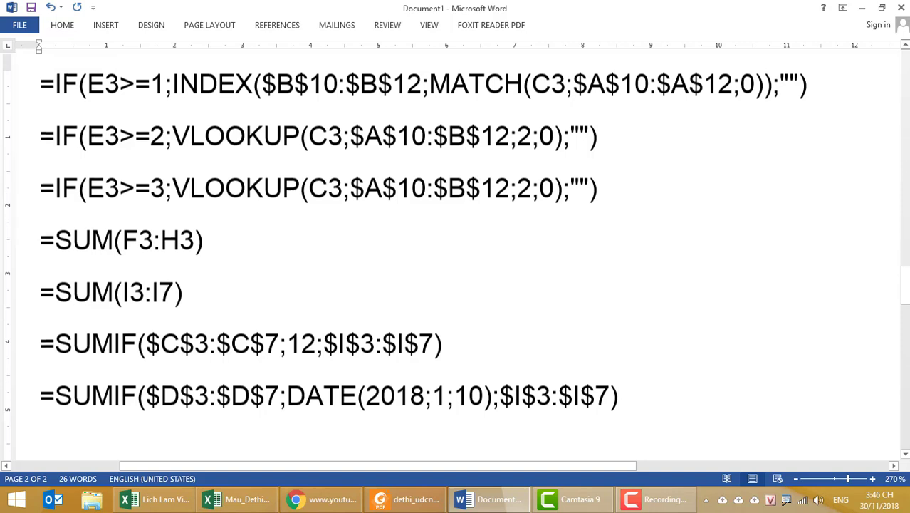